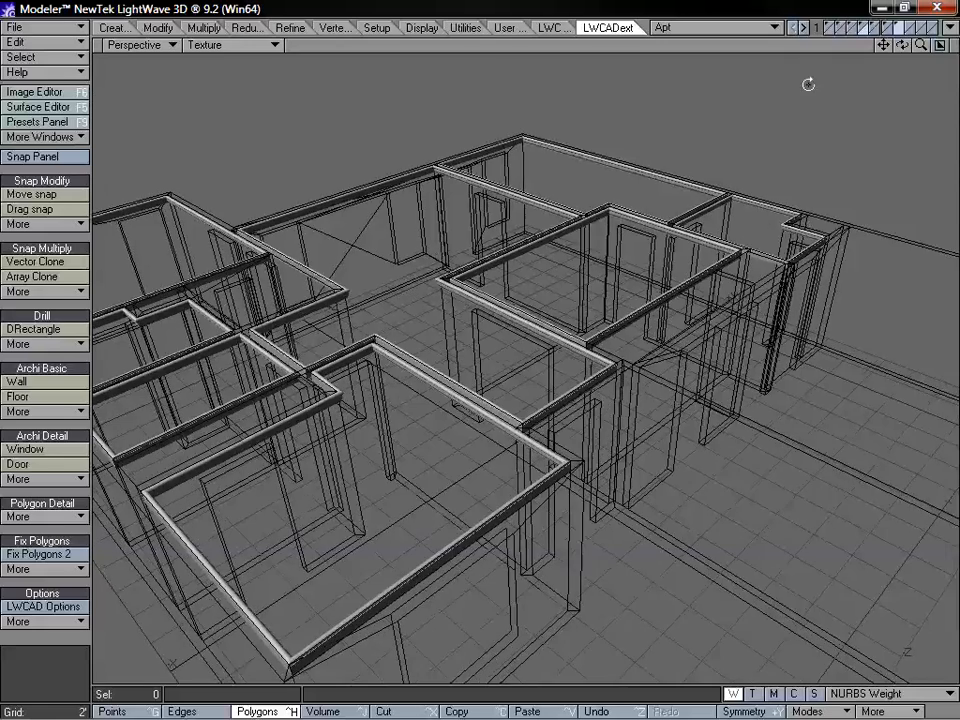
- Examine the apartment model with the trim, wall, door and window layers shown together
drag(911, 52, 921, 46)
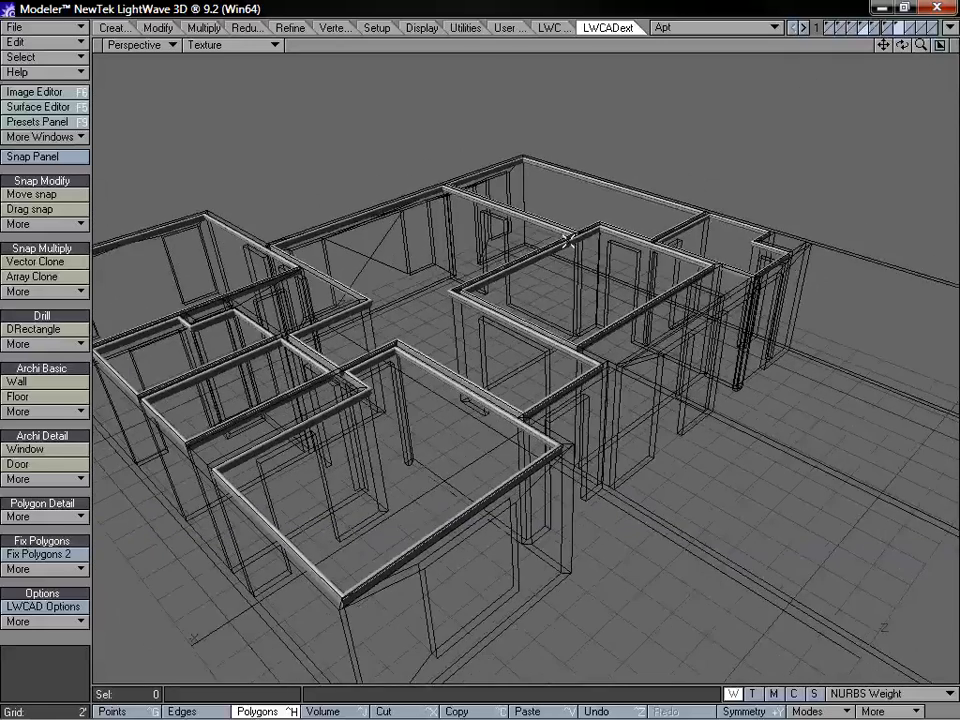
alt+drag(484, 318, 456, 396)
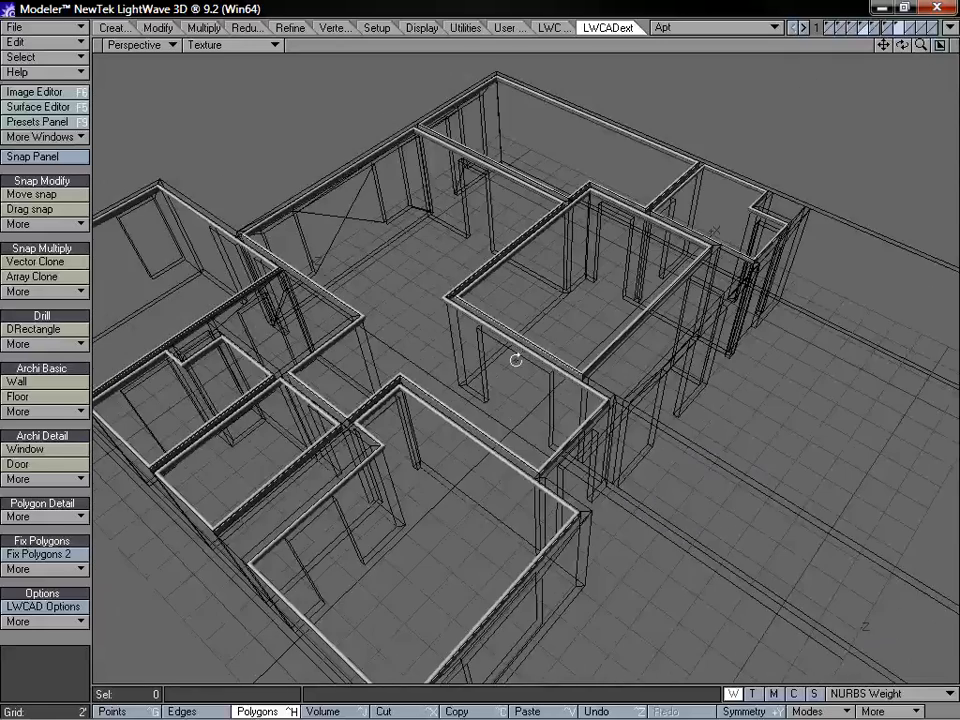
click(868, 29)
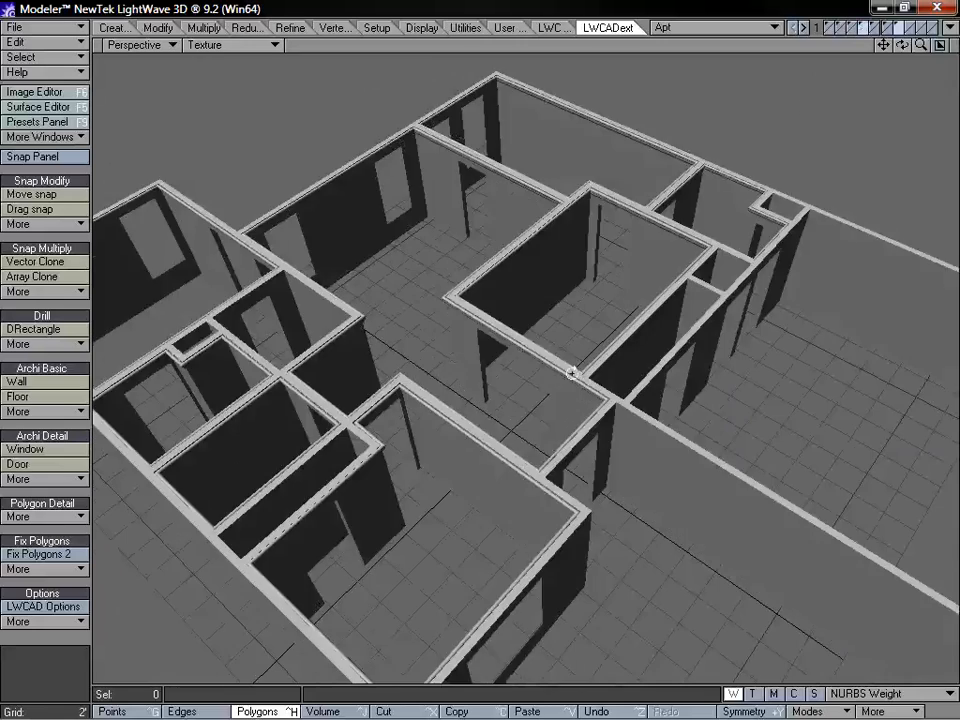
alt+drag(571, 374, 273, 422)
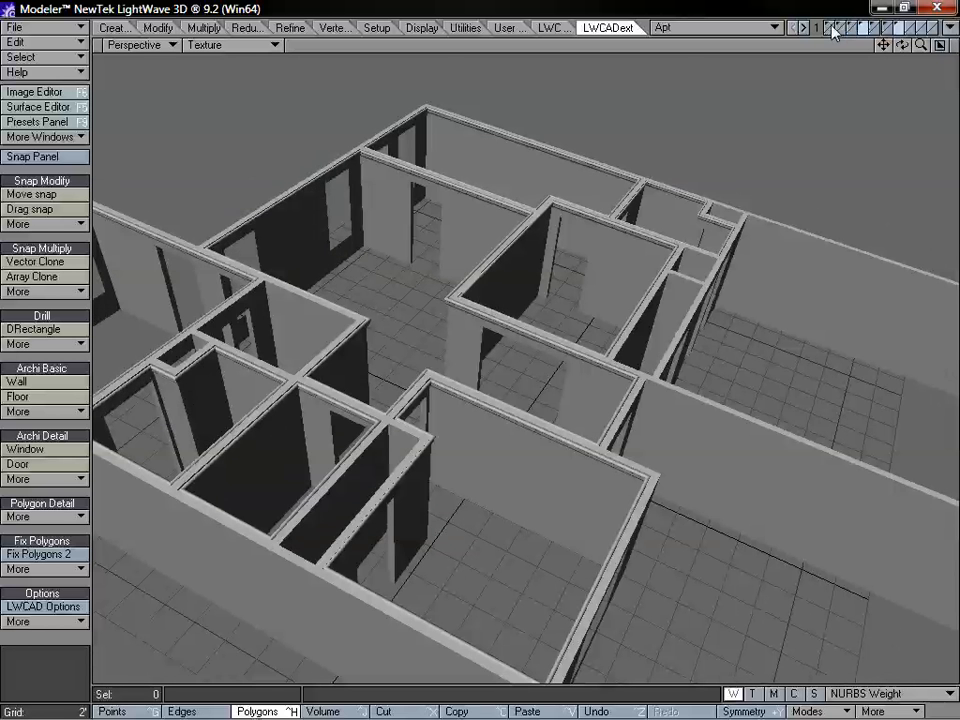
shift+click(851, 29)
shift+click(884, 29)
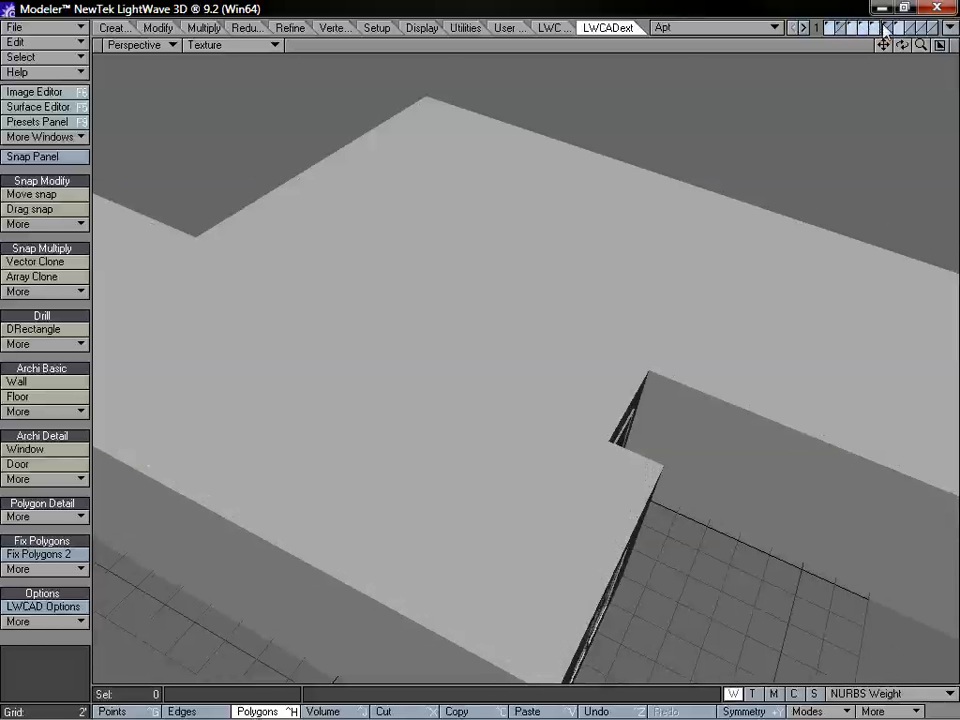
shift+click(874, 28)
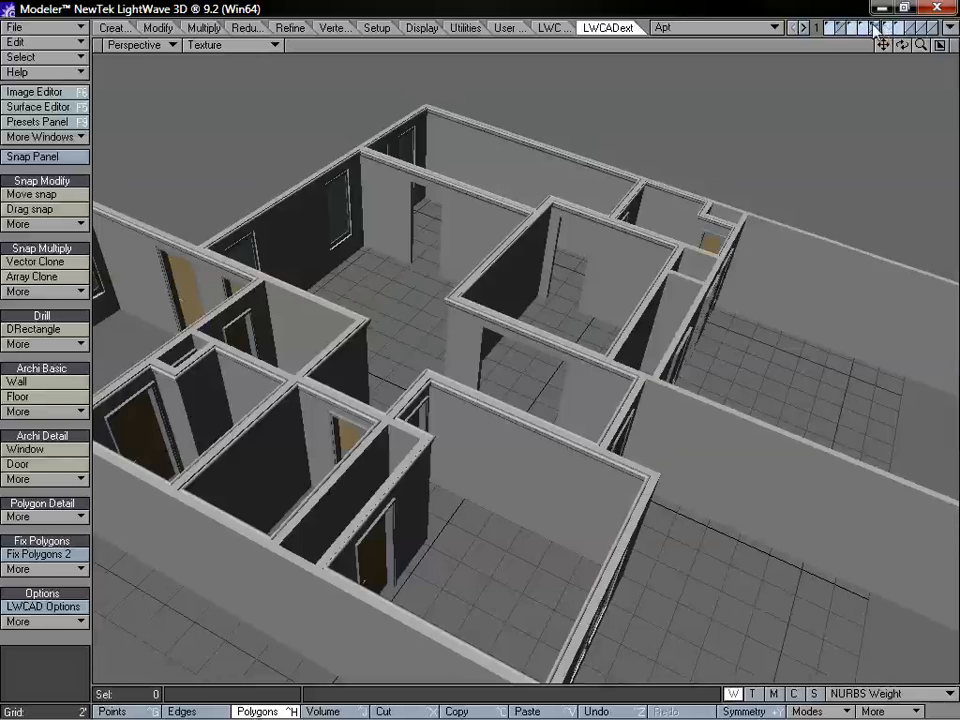
alt+drag(608, 347, 531, 368)
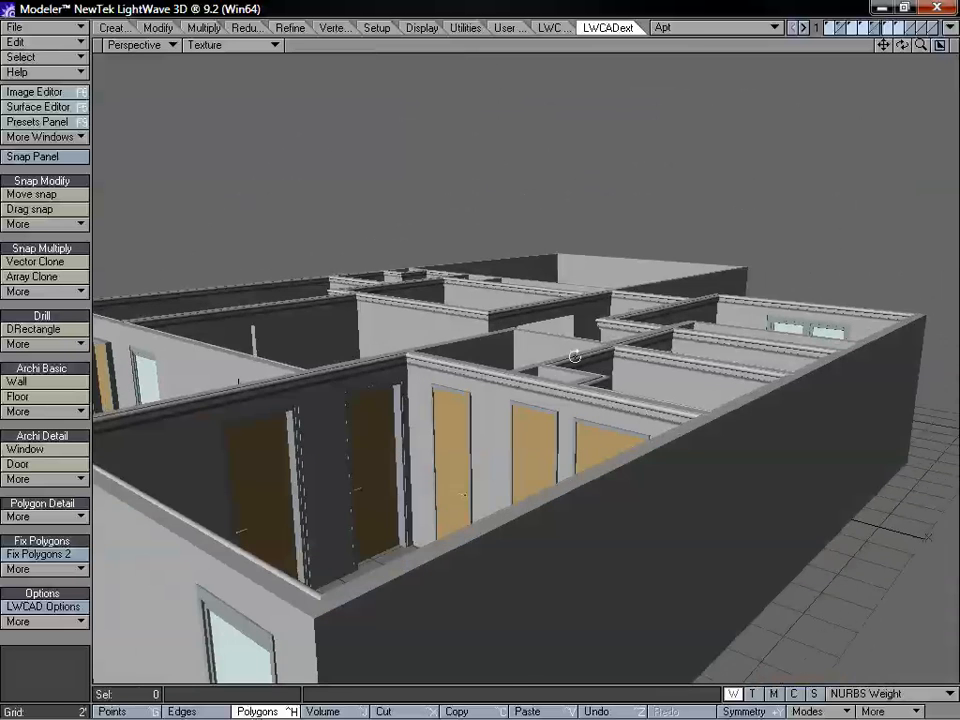
alt+drag(490, 325, 473, 466)
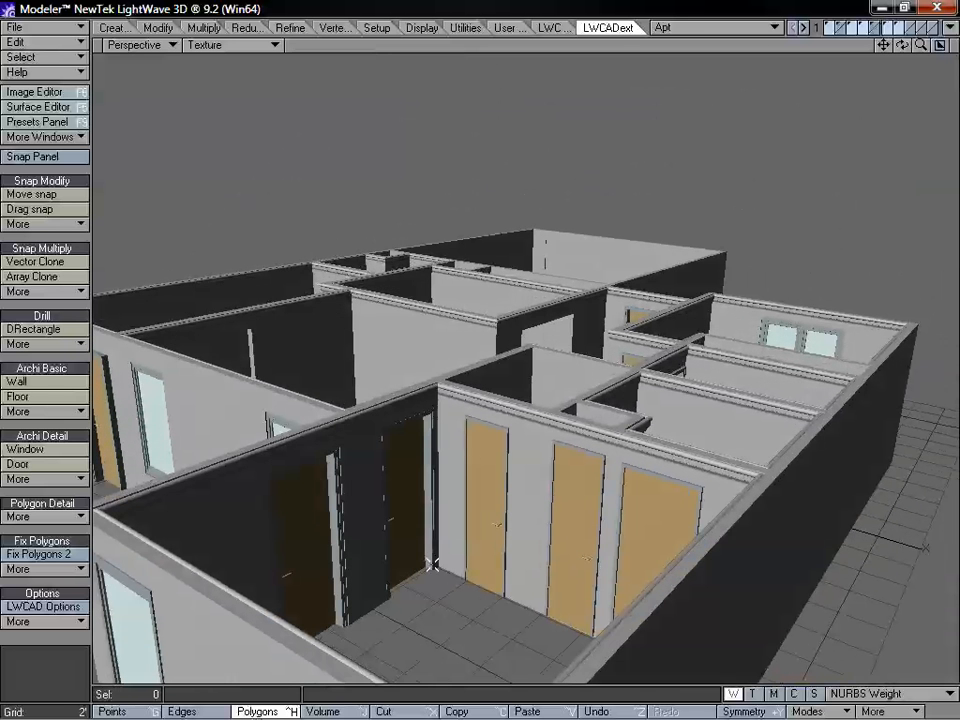
alt+drag(472, 536, 521, 422)
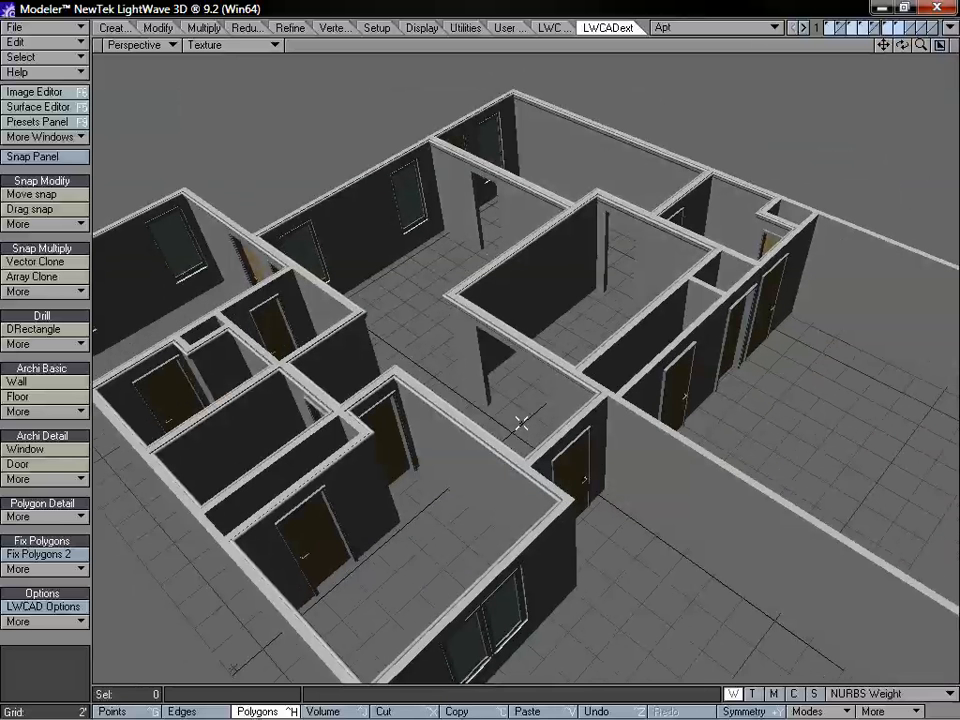
- Isolate the trim layer and assign its polygons a surface named Trim_Wall
click(900, 28)
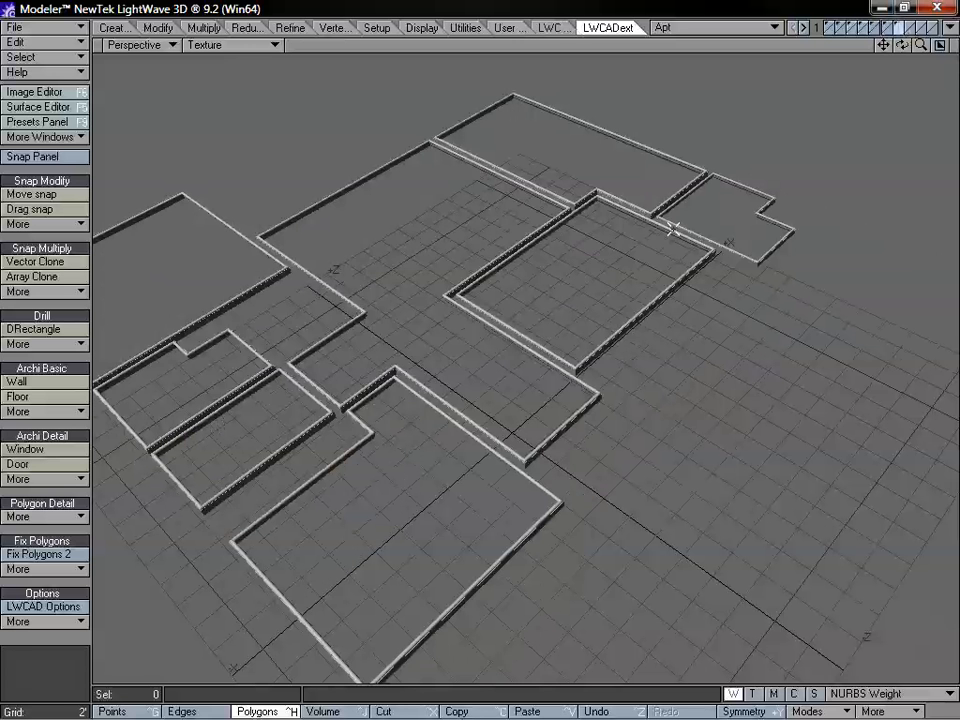
text(q)
text(Trim_W)
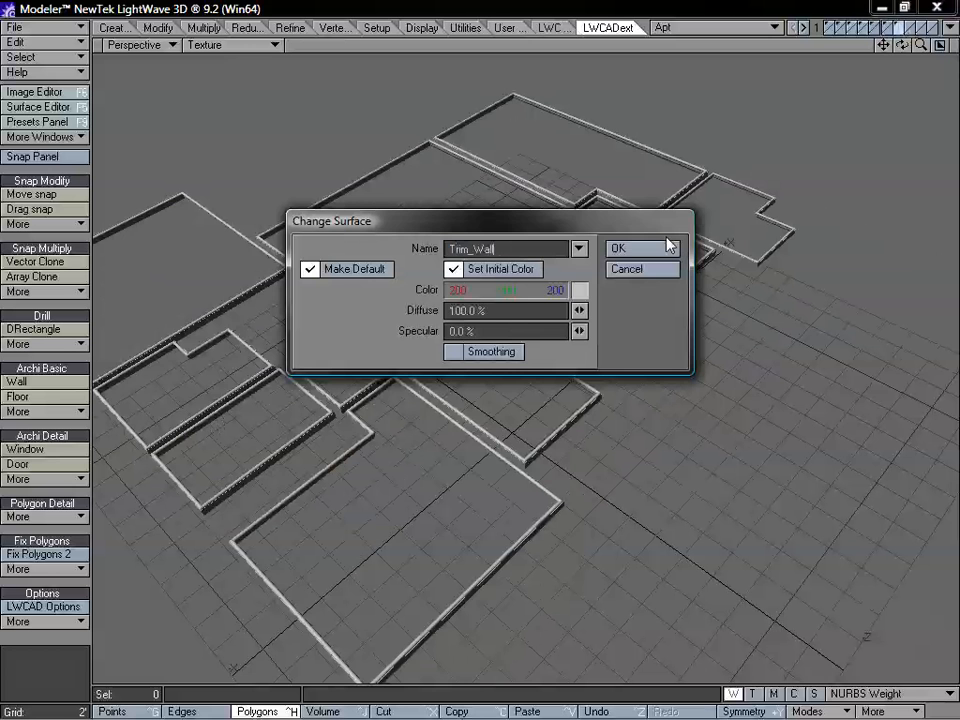
text(all)
click(668, 246)
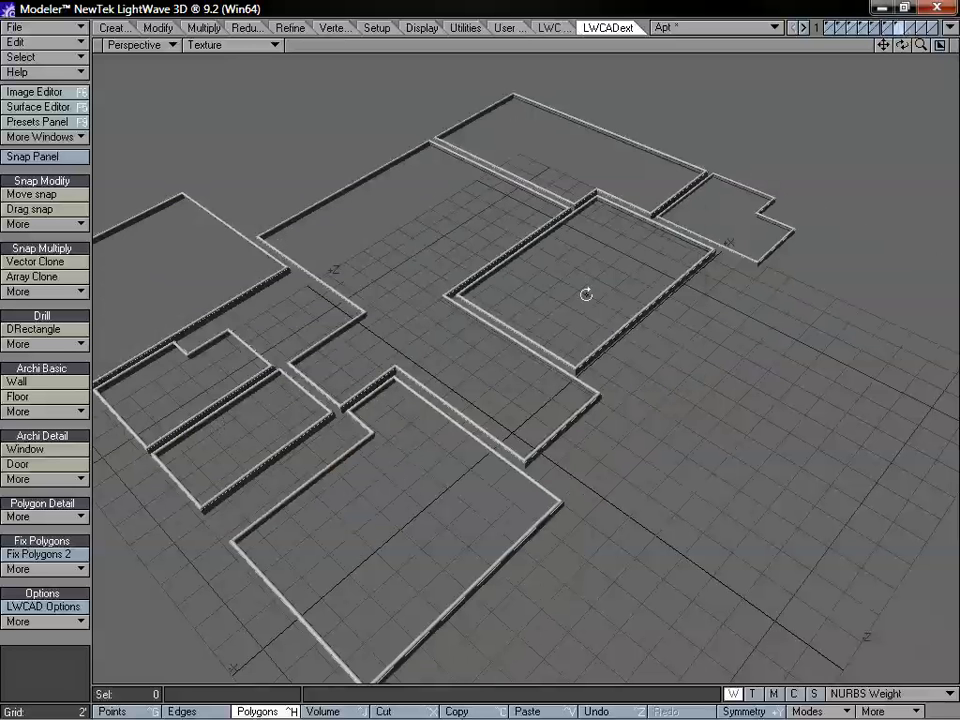
- Switch to the four-view layout and fit the ceiling trim in every view
alt+drag(586, 294, 586, 261)
key(s)
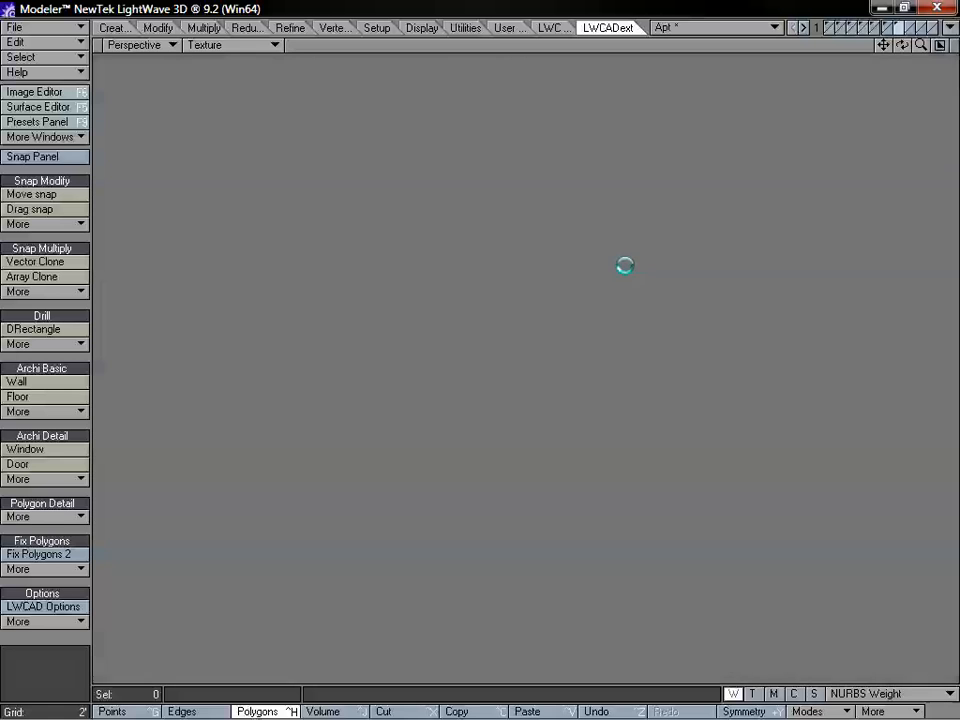
key(KP_0)
key(a)
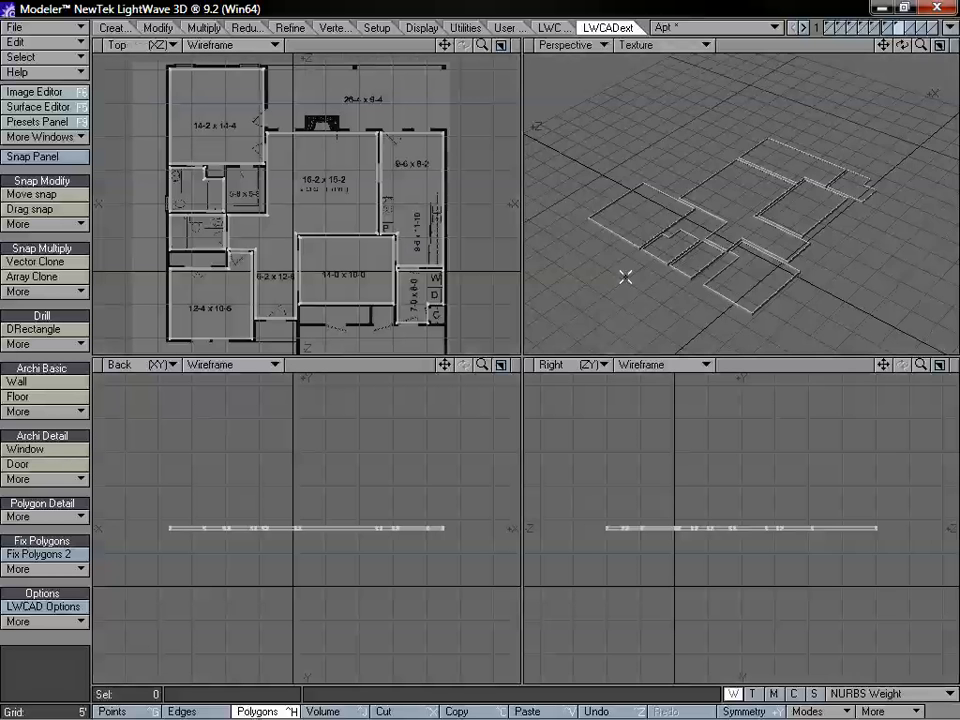
alt+drag(642, 282, 641, 244)
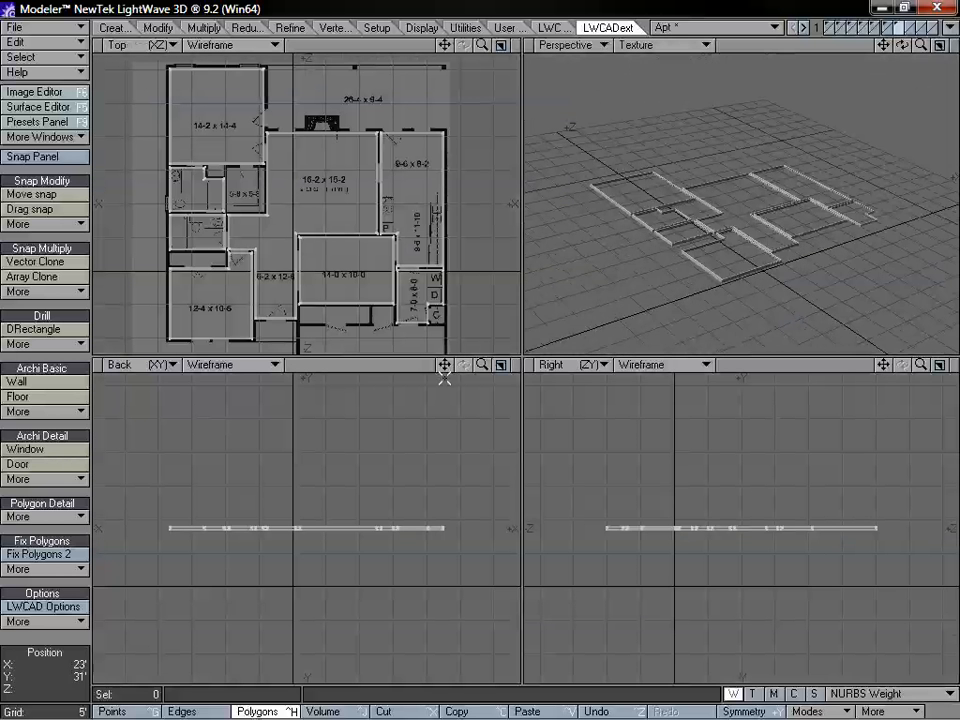
drag(444, 365, 534, 365)
drag(445, 365, 446, 343)
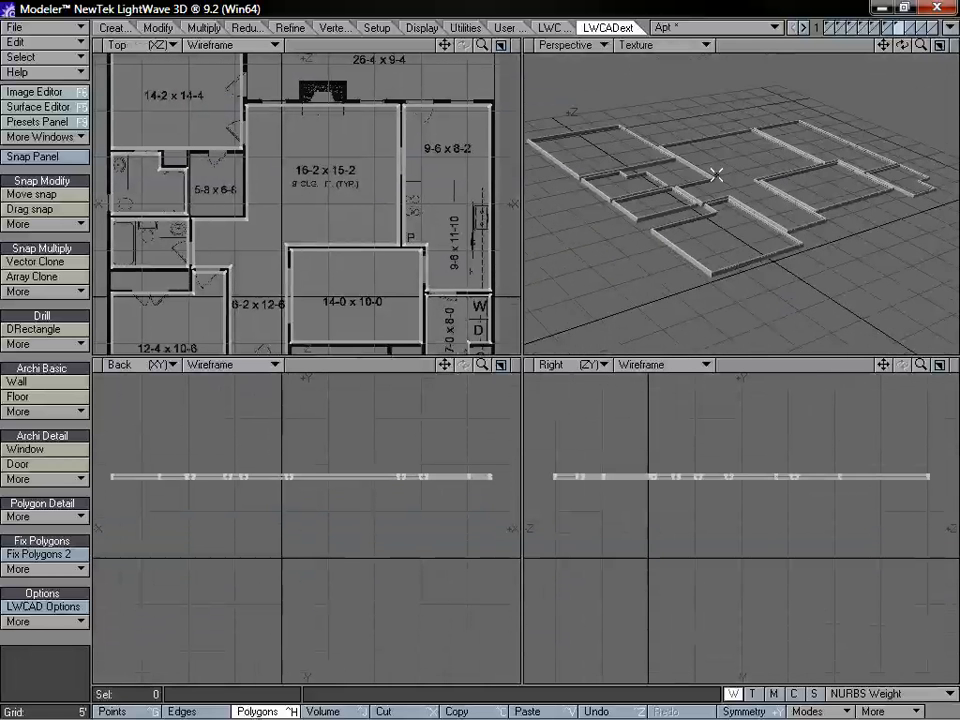
alt+drag(846, 148, 802, 166)
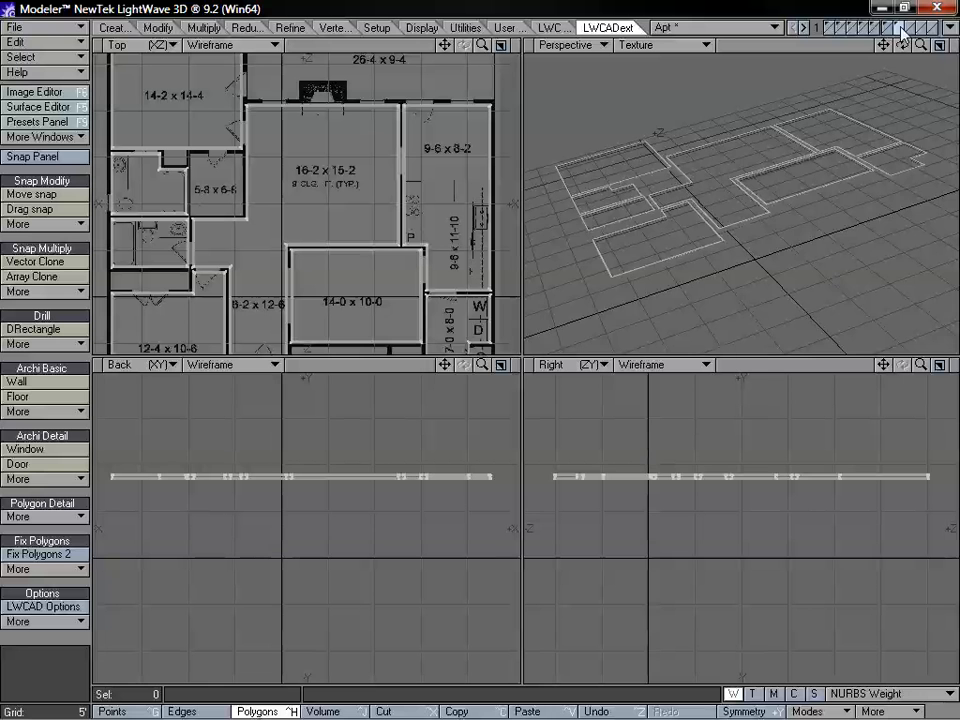
alt+drag(688, 276, 681, 227)
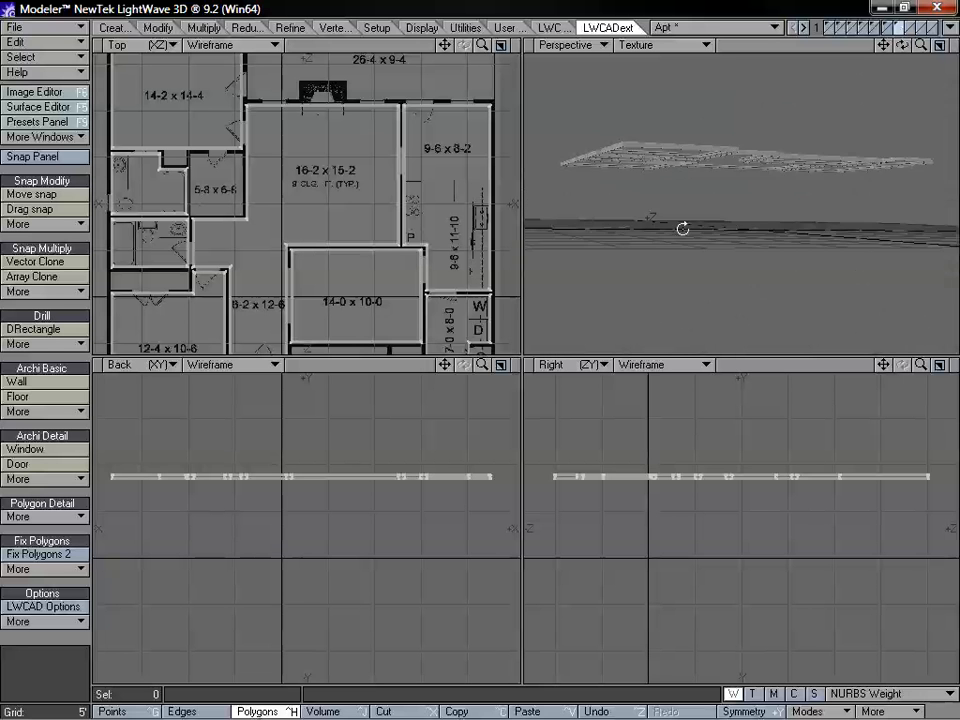
- Show the floor and ceiling layer in the background as a reference for the trim
click(876, 34)
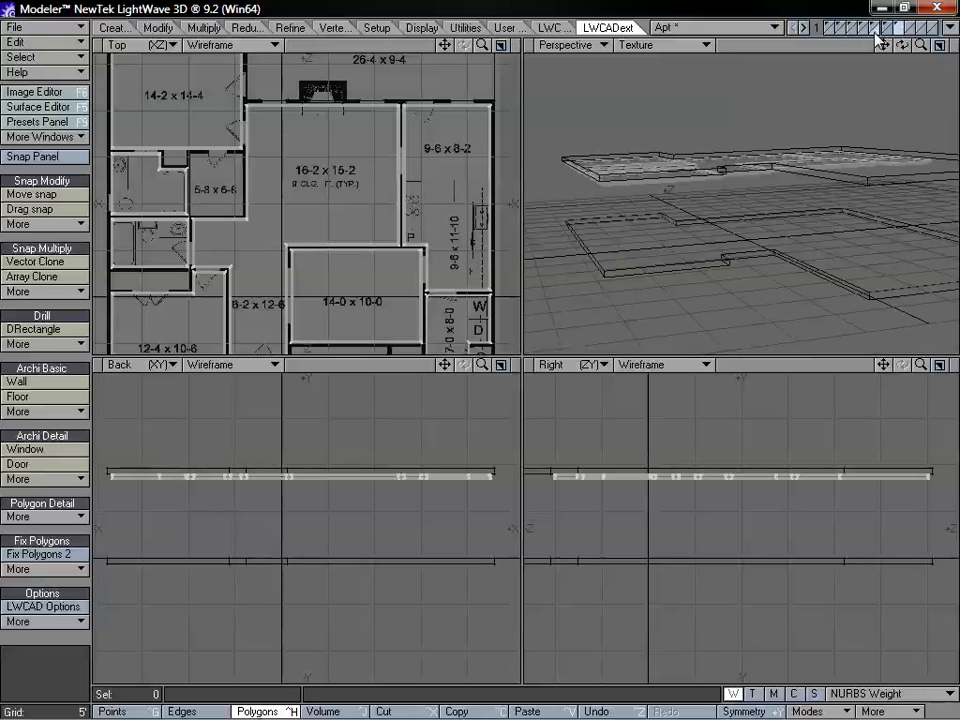
click(876, 34)
click(866, 33)
click(865, 33)
click(876, 34)
drag(444, 364, 525, 365)
drag(445, 365, 548, 374)
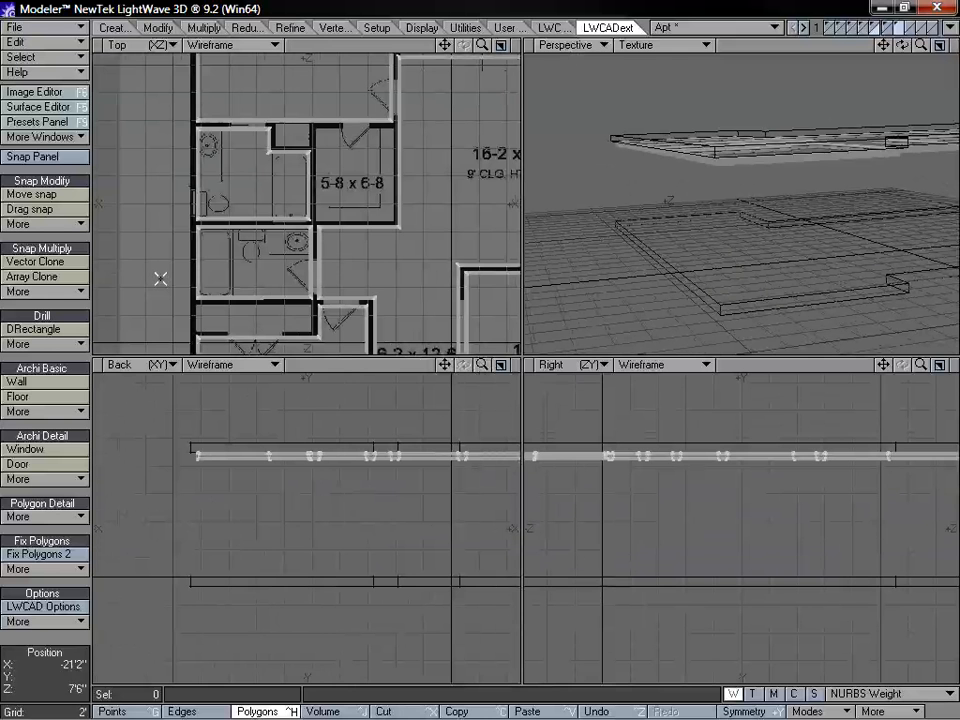
- Mirror the ceiling trim downward with the Mirror Tool across a horizontal line at a height of about 4'6"
click(62, 291)
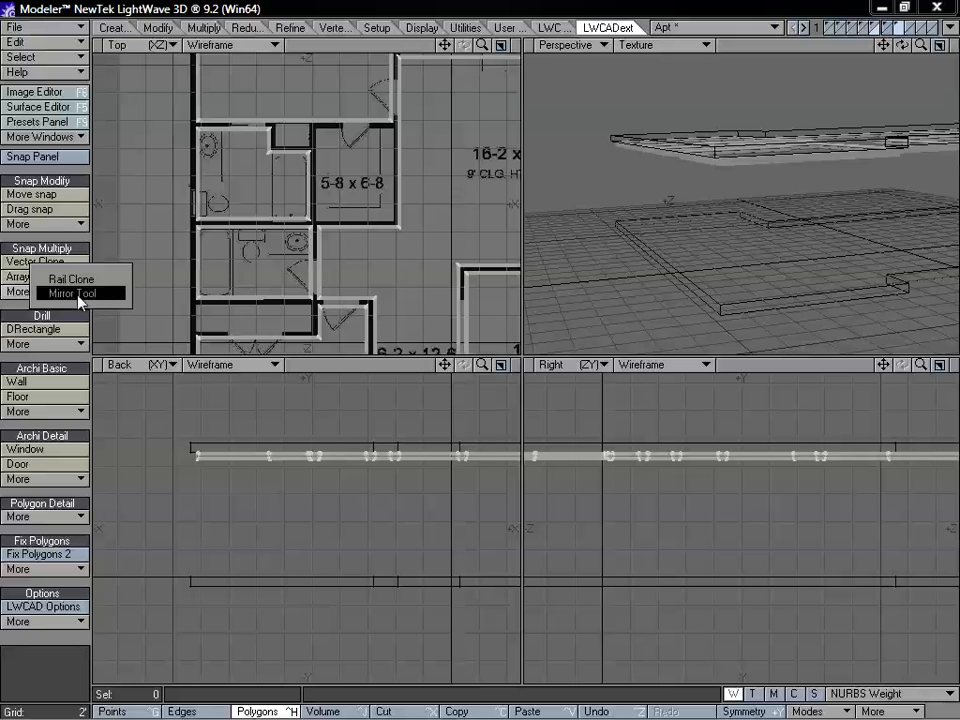
click(76, 296)
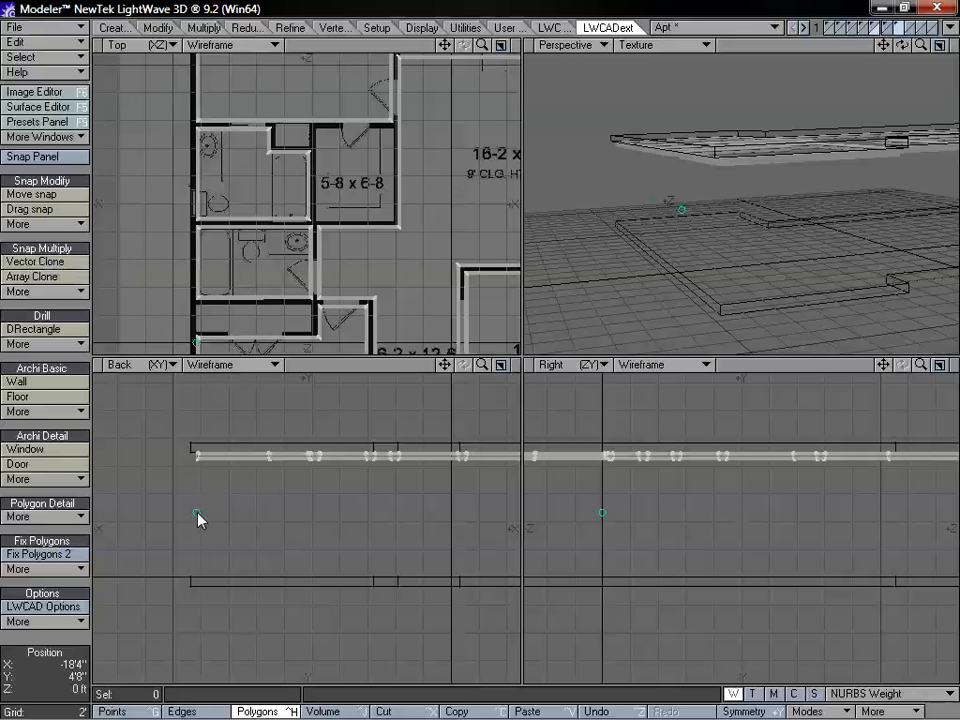
drag(291, 522, 293, 520)
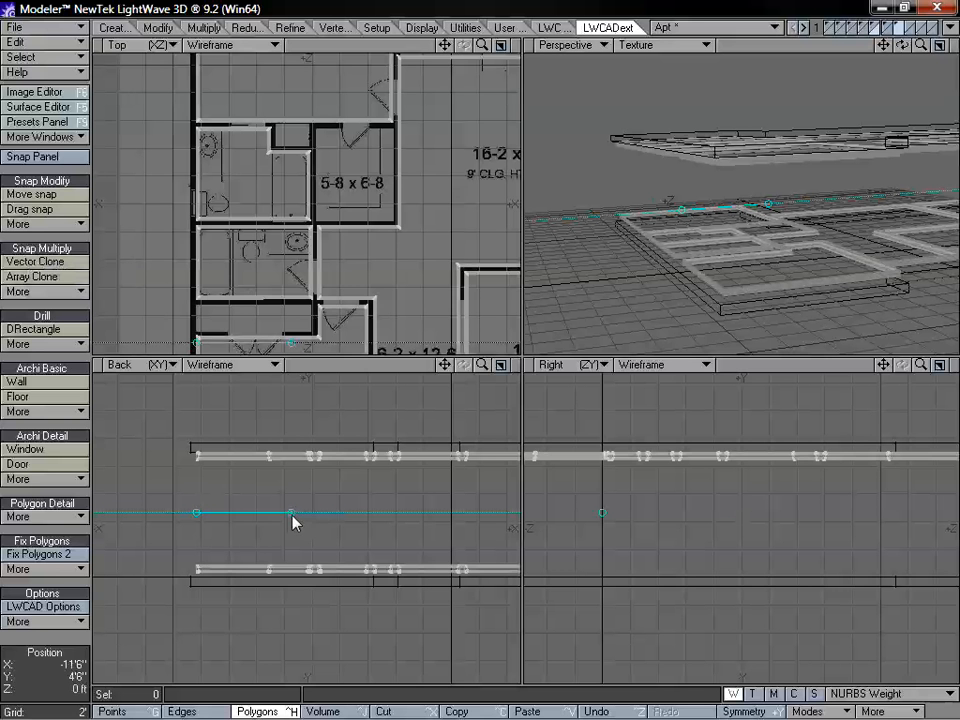
drag(444, 364, 518, 365)
key(space)
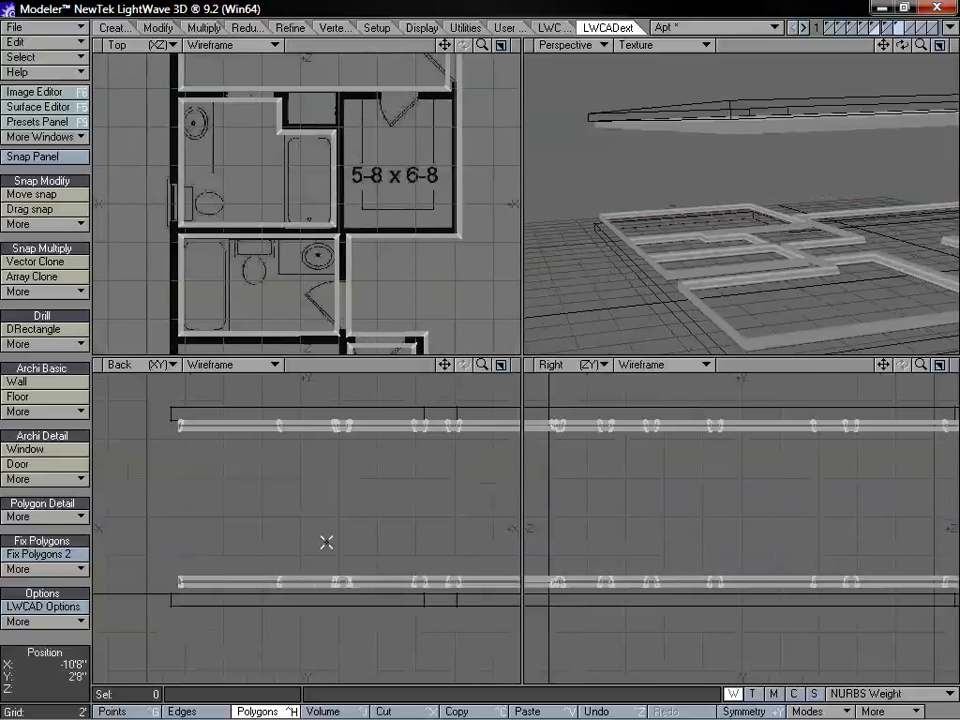
- Lasso-select all polygons of the mirrored lower trim in the Back view
mouse_move(332, 516)
right_down()
mouse_move(231, 649)
mouse_move(524, 666)
right_up()
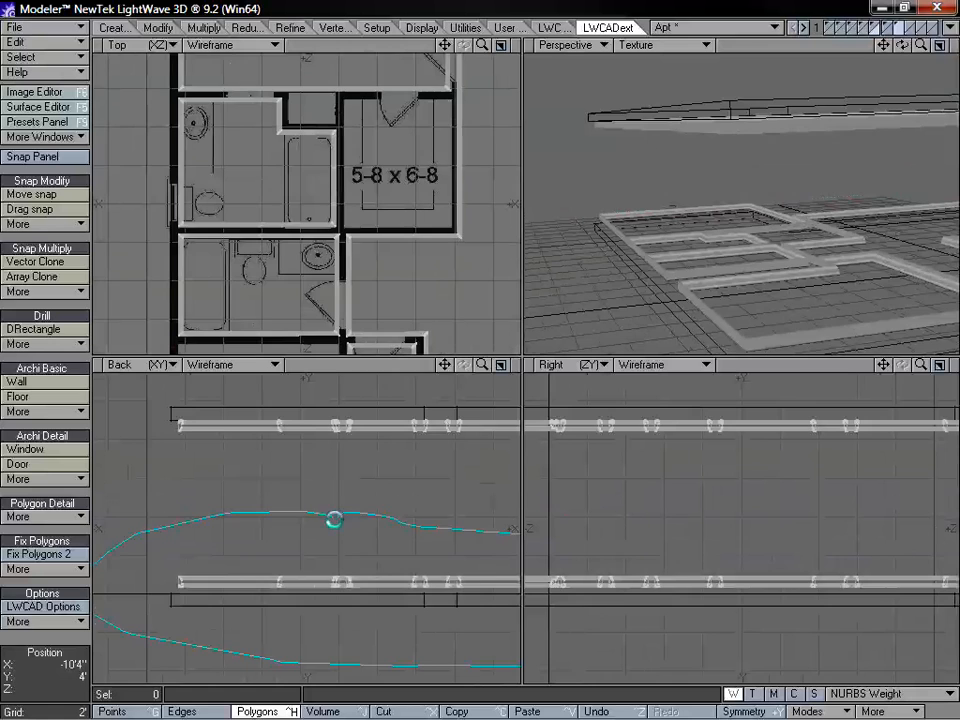
mouse_move(444, 365)
mouse_down()
mouse_move(222, 346)
mouse_move(47, 348)
mouse_up()
drag(484, 368, 384, 368)
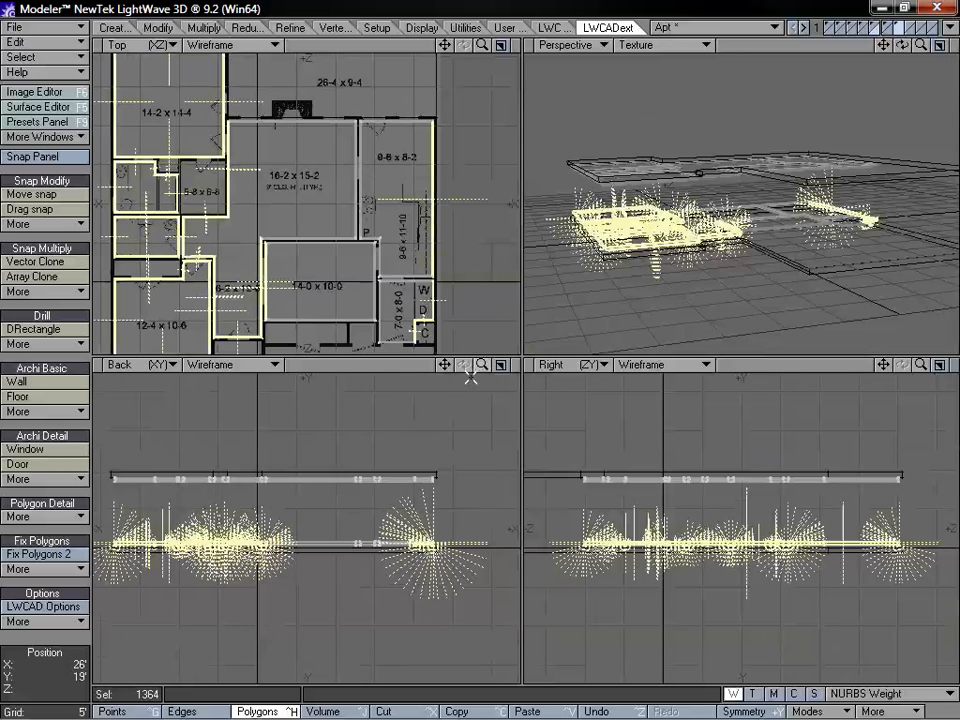
mouse_move(110, 455)
right_down()
mouse_move(403, 624)
mouse_move(341, 501)
mouse_move(265, 505)
right_up()
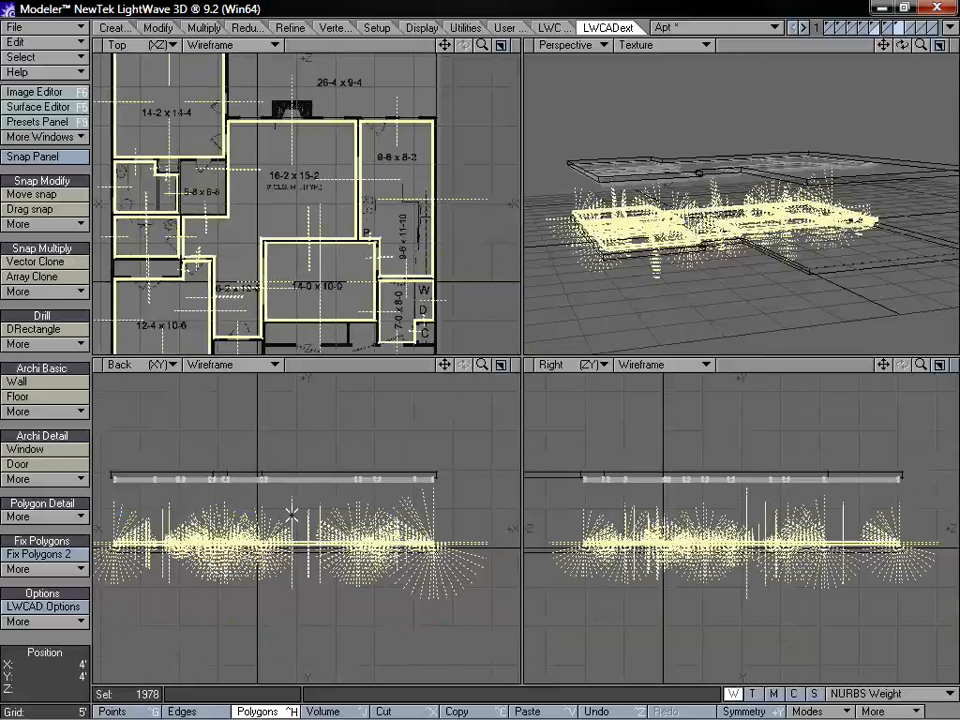
- Move the selected lower trim straight down to the floor slab
drag(445, 365, 627, 351)
drag(482, 366, 774, 366)
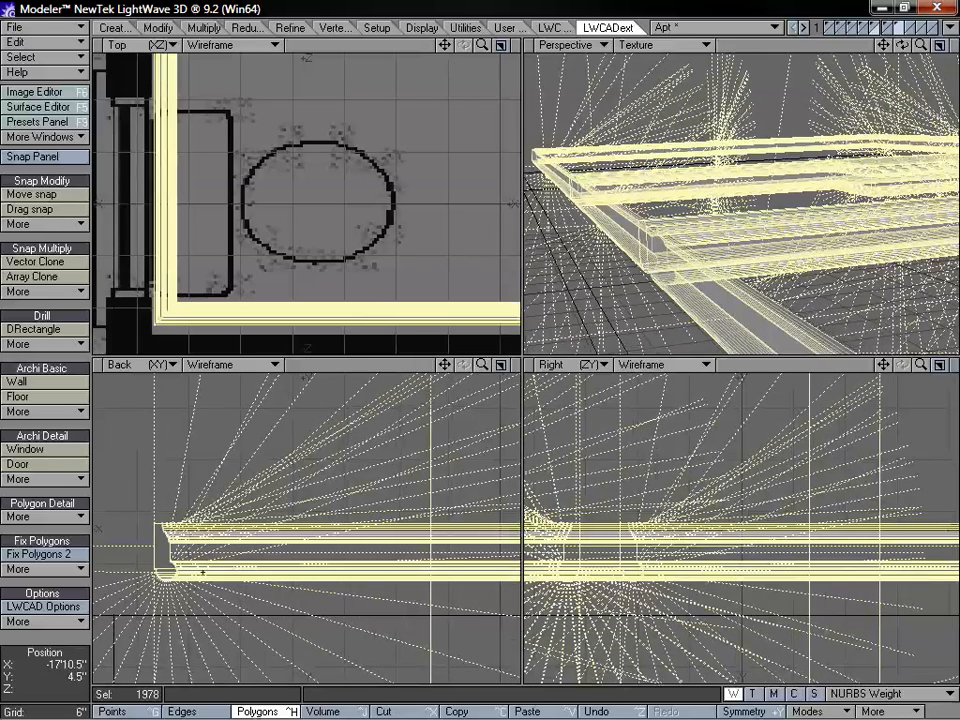
key(t)
drag(200, 553, 200, 601)
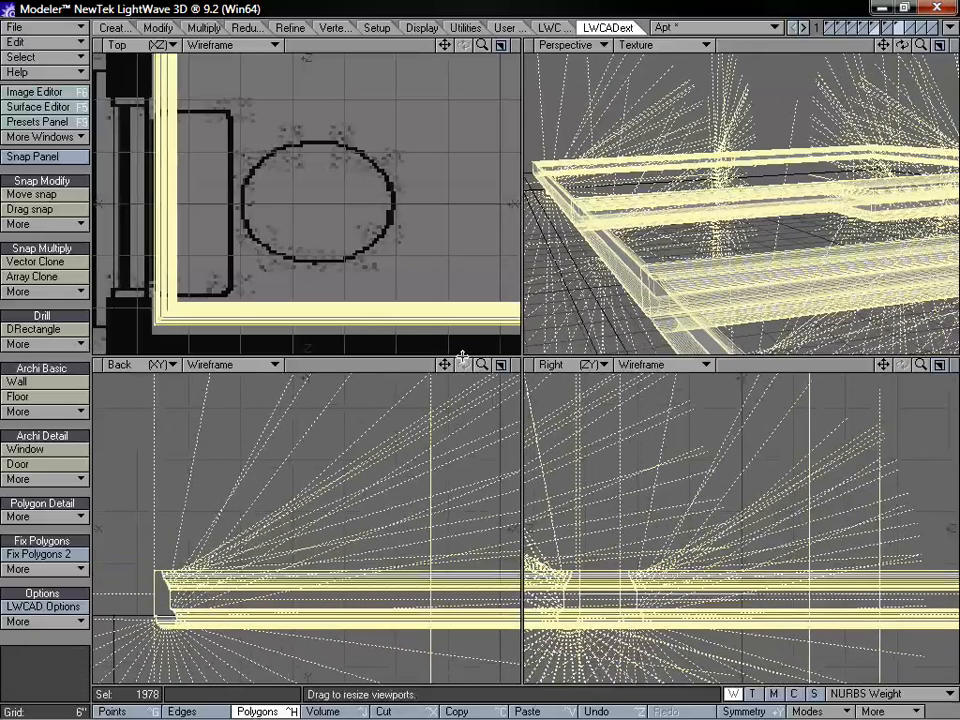
drag(446, 365, 524, 296)
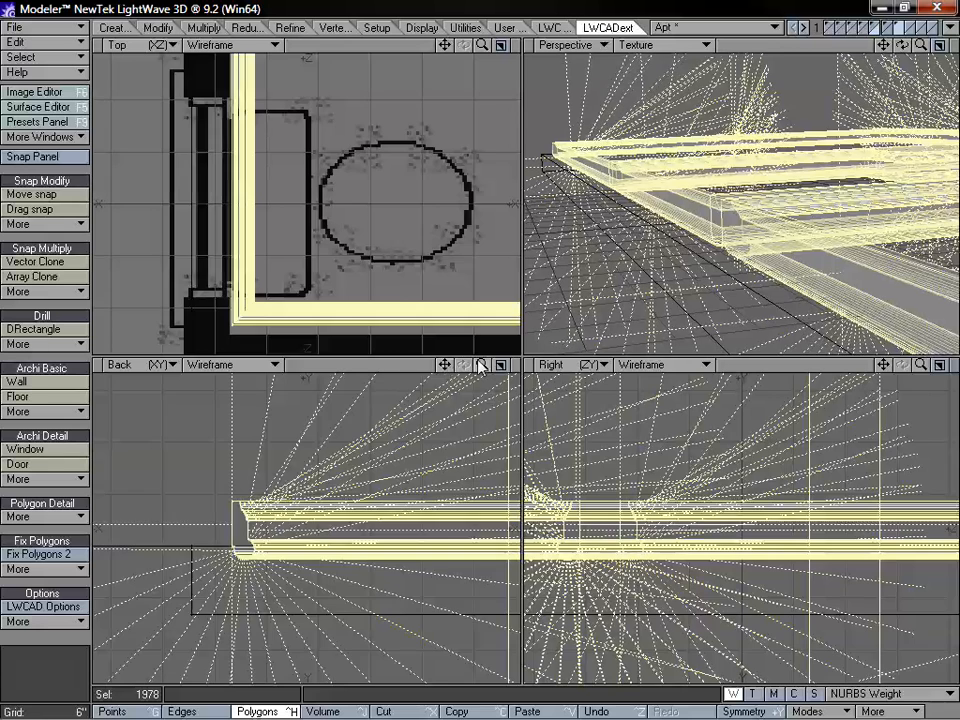
drag(482, 365, 552, 365)
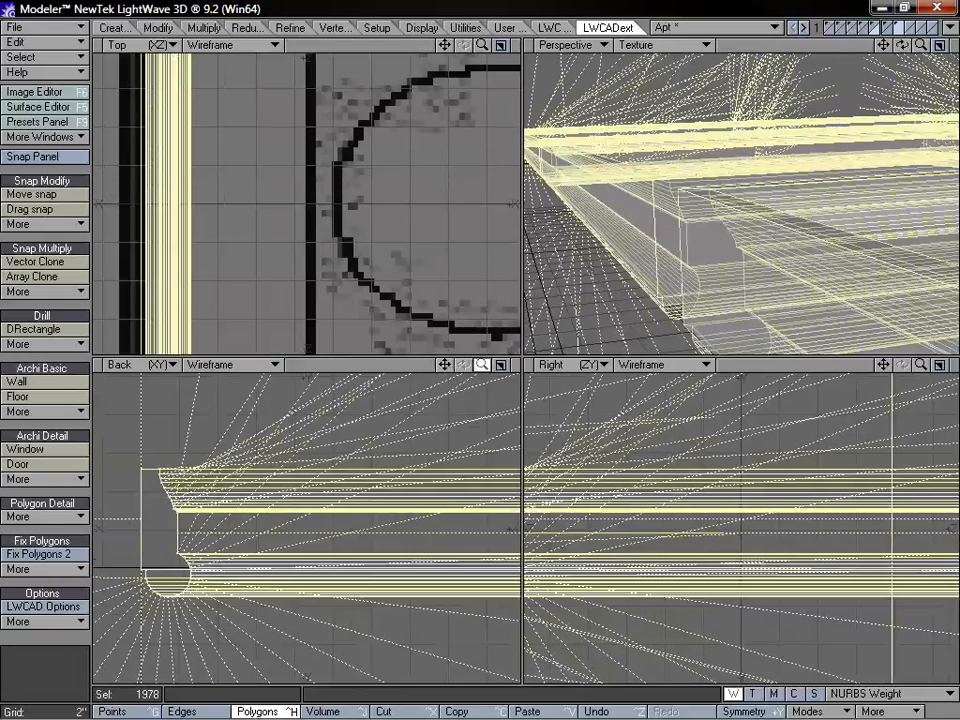
drag(482, 365, 377, 414)
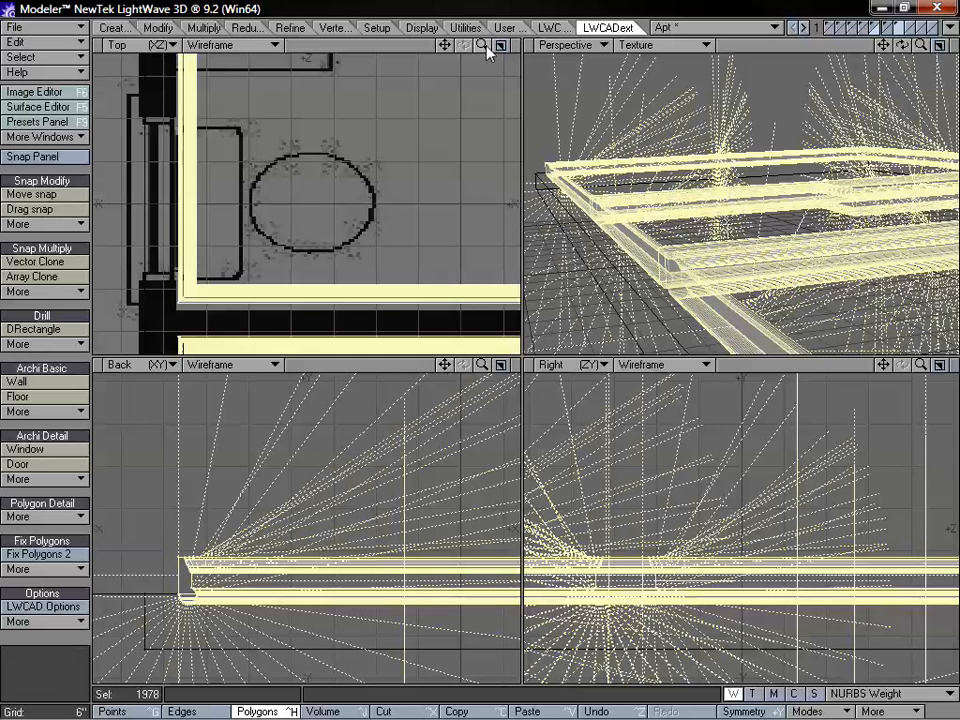
- Inspect the lowered trim across the whole apartment, clear the polygon selection and switch to point selection mode
drag(482, 45, 445, 46)
key(a)
alt+drag(671, 163, 844, 147)
drag(920, 46, 948, 47)
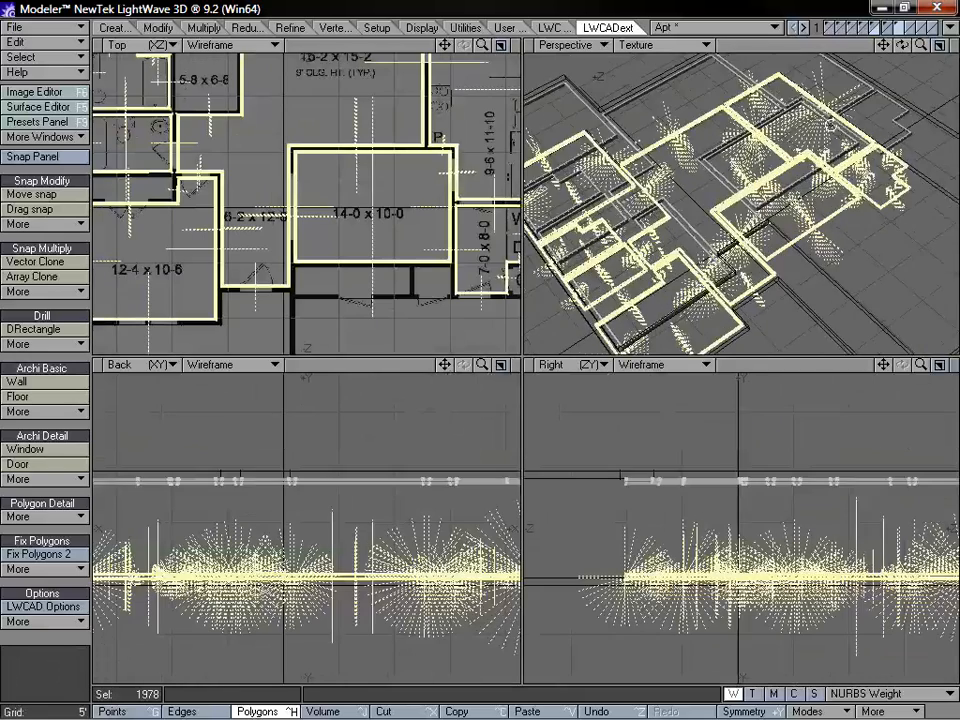
alt+drag(832, 124, 733, 204)
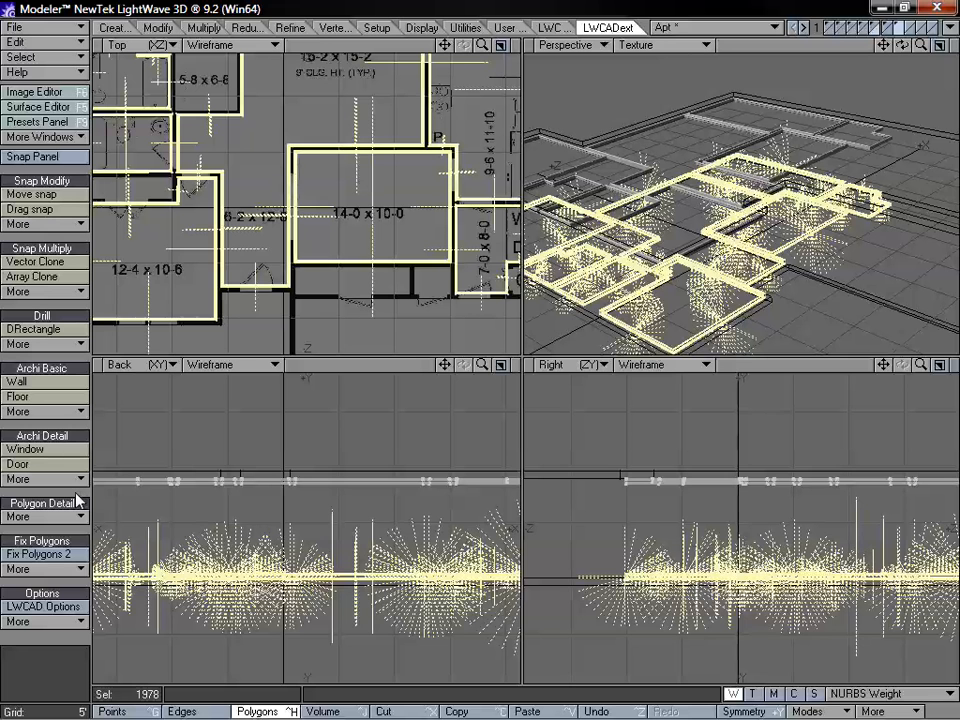
key(space)
key(space)
key(space)
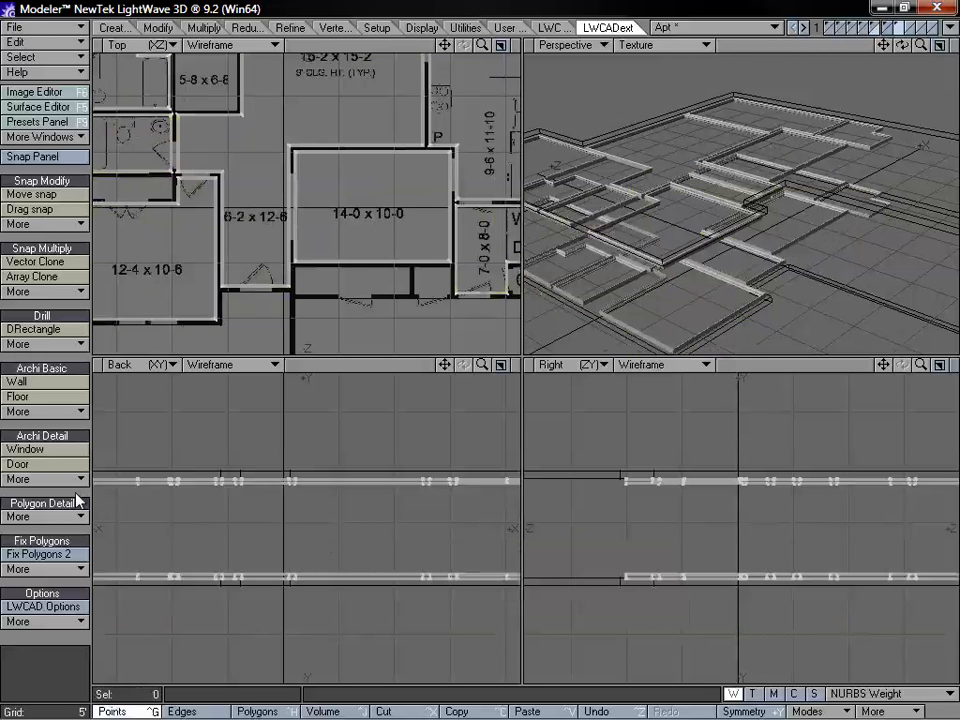
- Examine the trim loops and the floor and wall layers, viewing empty layer 8 with the walls in the background
click(76, 494)
alt+drag(738, 195, 732, 262)
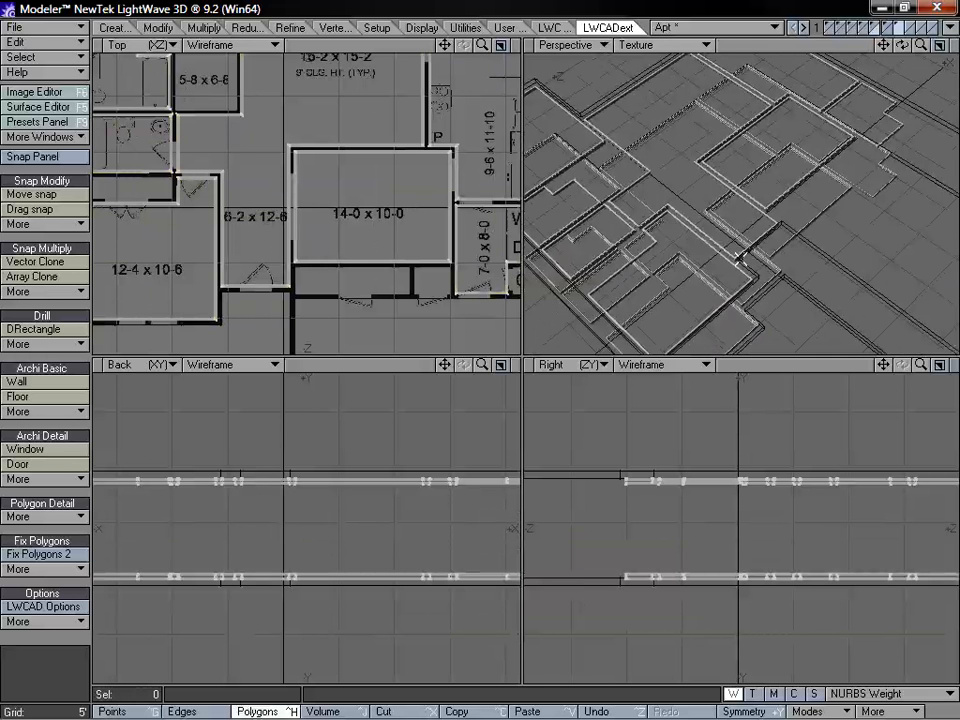
drag(922, 46, 885, 44)
alt+drag(770, 181, 795, 150)
click(877, 28)
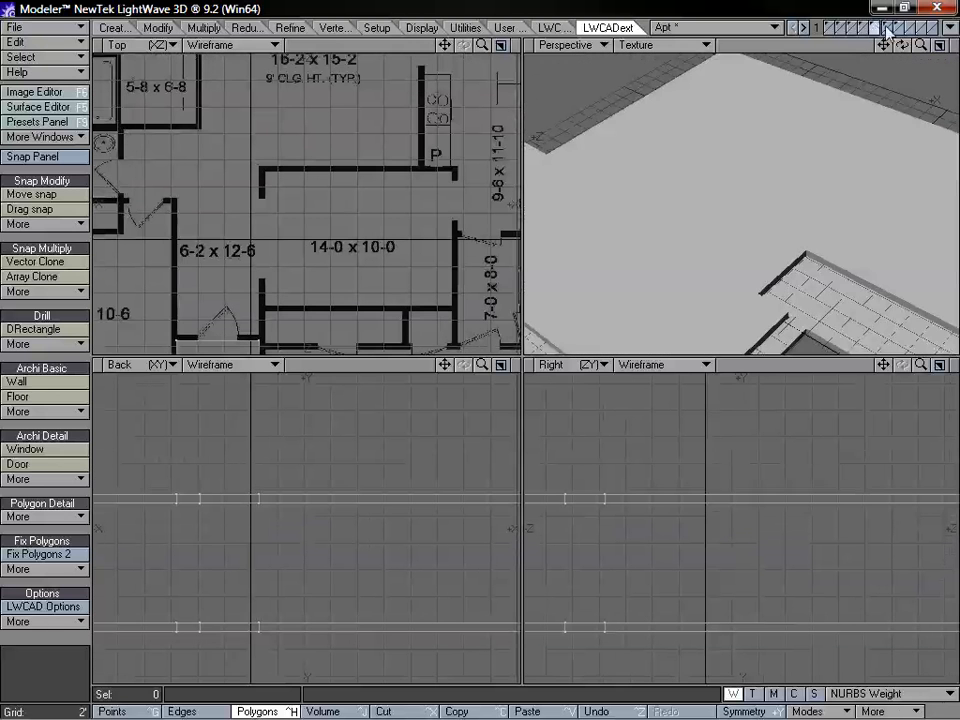
click(886, 28)
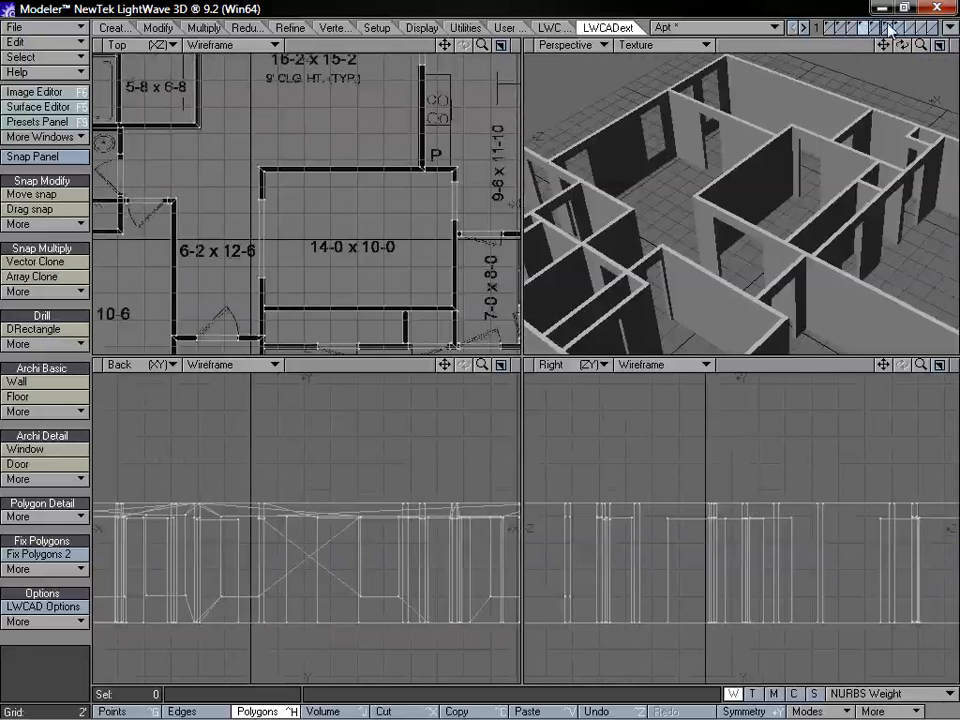
click(910, 28)
click(864, 32)
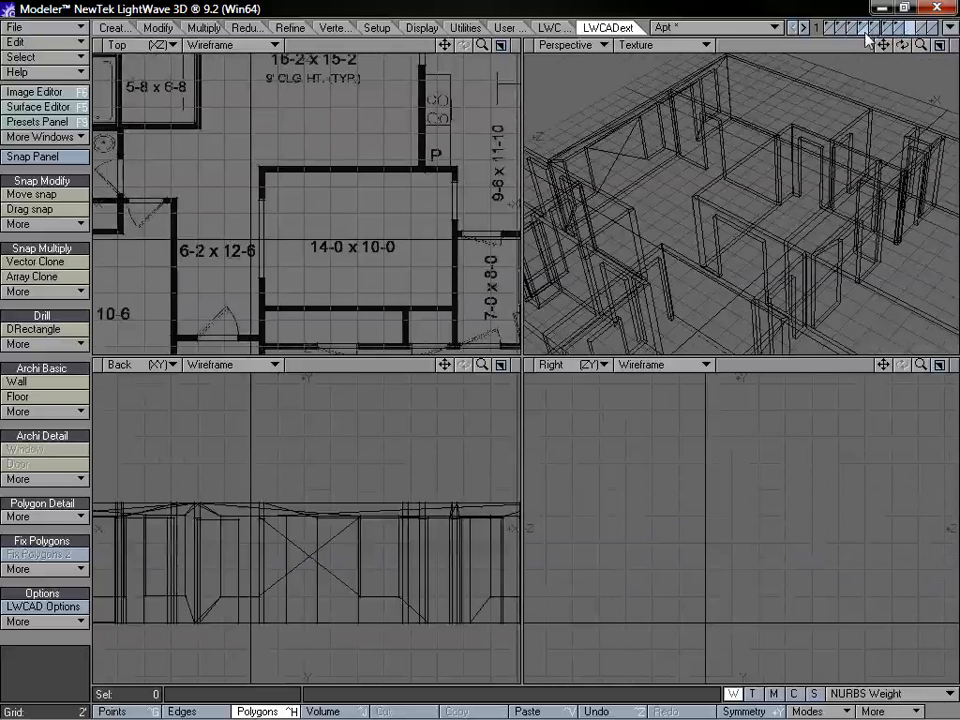
alt+drag(781, 175, 660, 253)
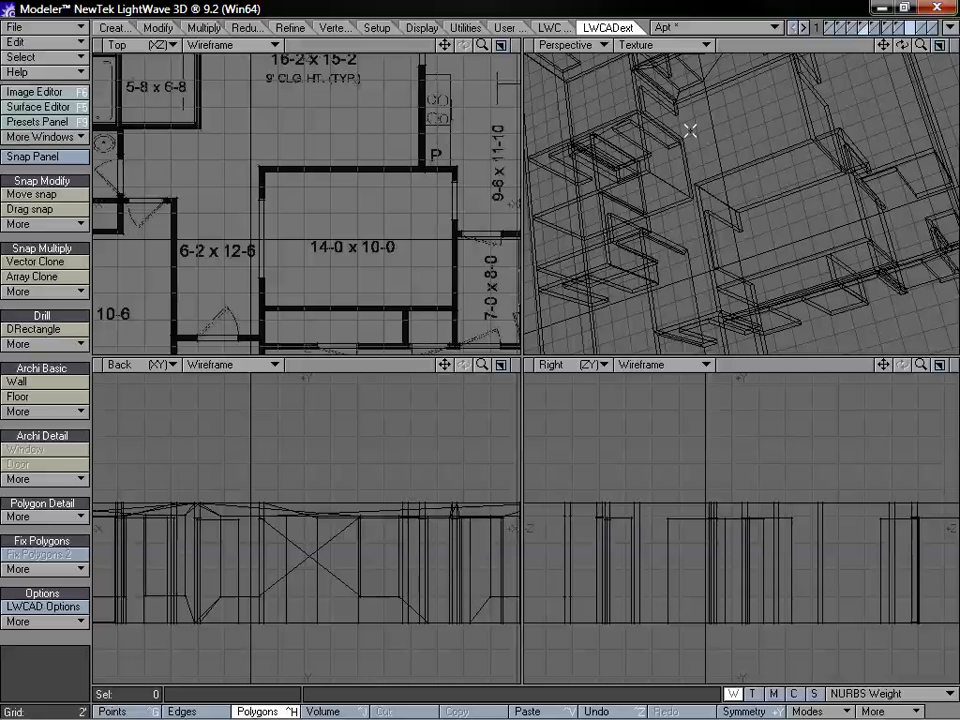
alt+drag(698, 91, 860, 66)
- Cut all floor-level trim polygons from the ceiling trim layer and paste them into empty layer 8
click(901, 28)
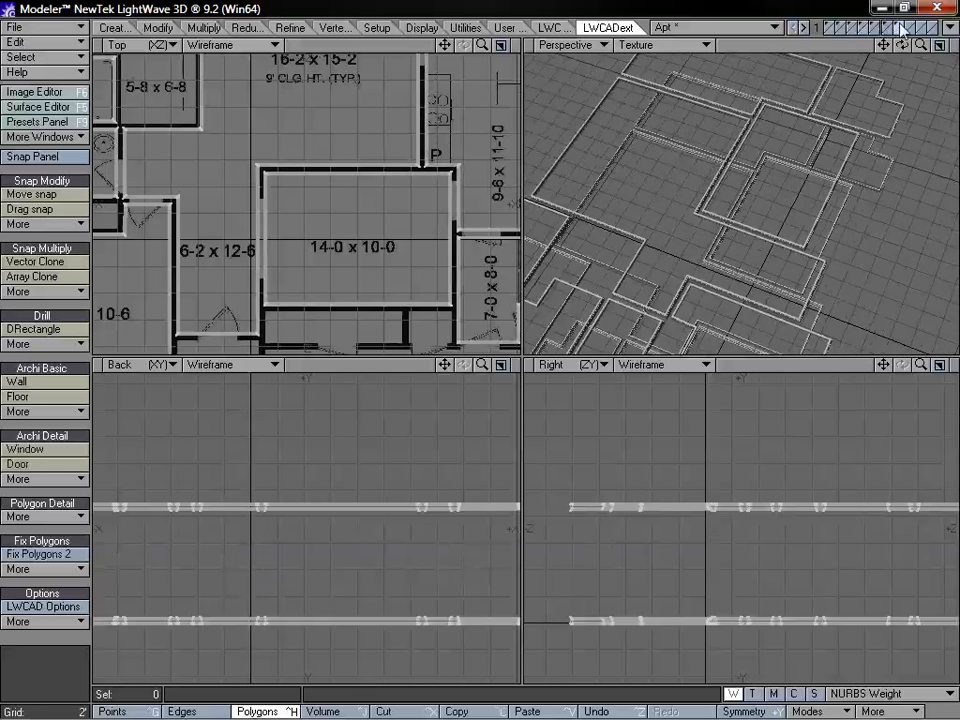
key(a)
key(ctrl+g)
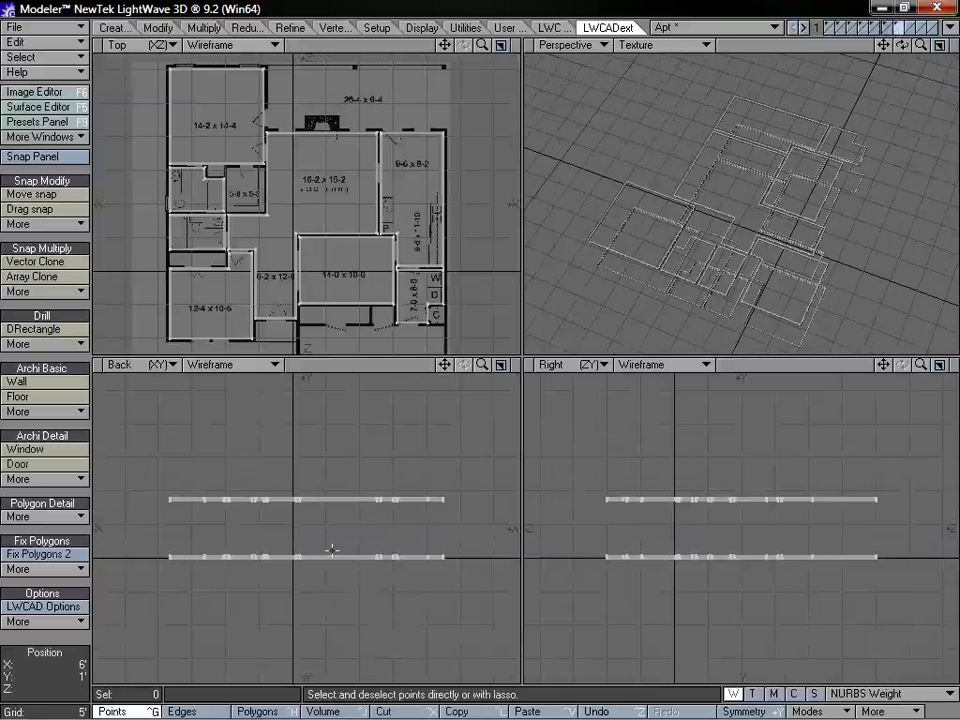
key(ctrl+h)
mouse_move(326, 541)
right_down()
mouse_move(55, 565)
mouse_move(509, 557)
right_up()
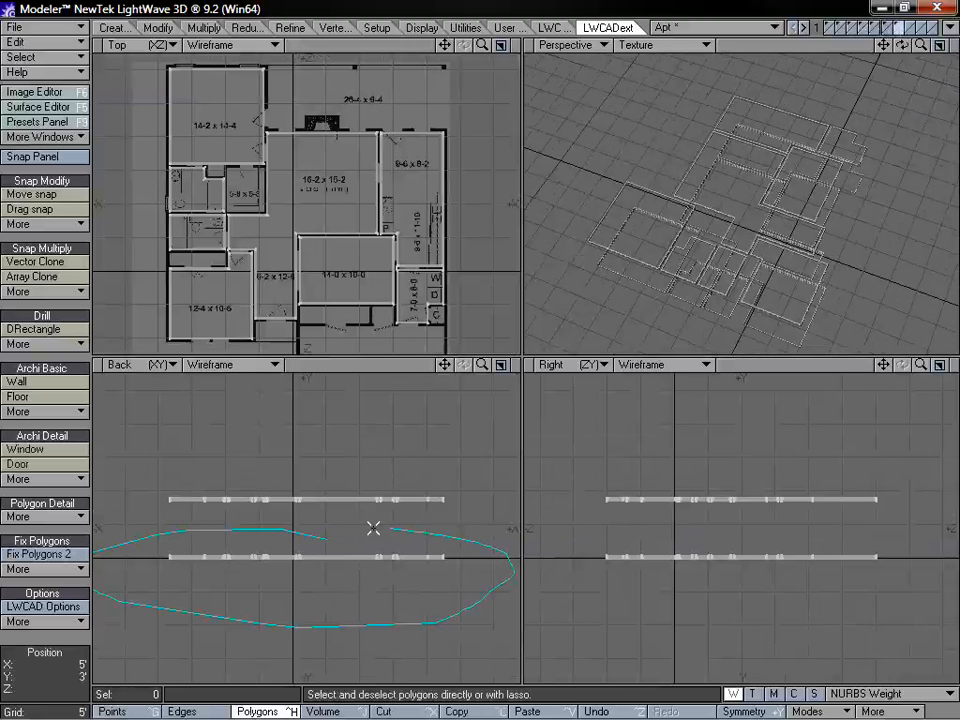
right_drag(301, 533, 297, 534)
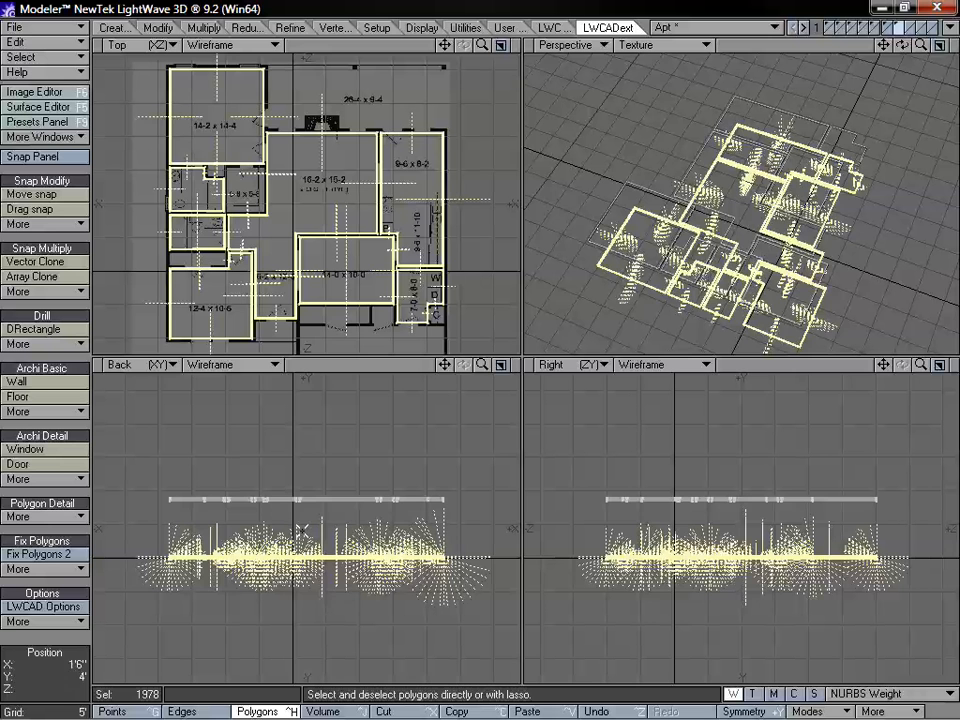
key(Delete)
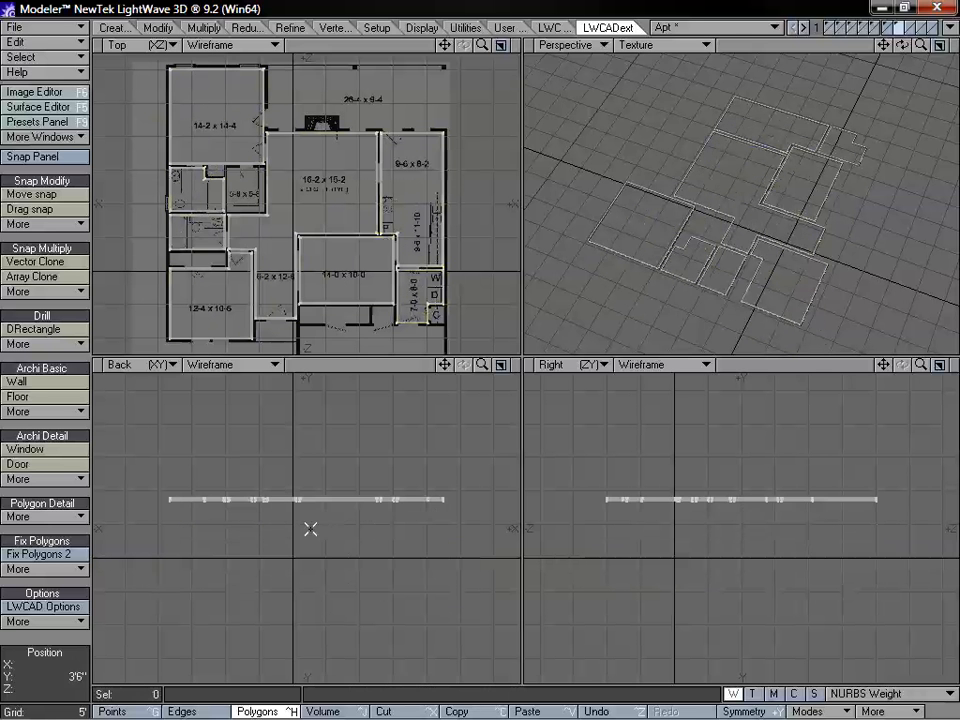
click(911, 29)
click(903, 30)
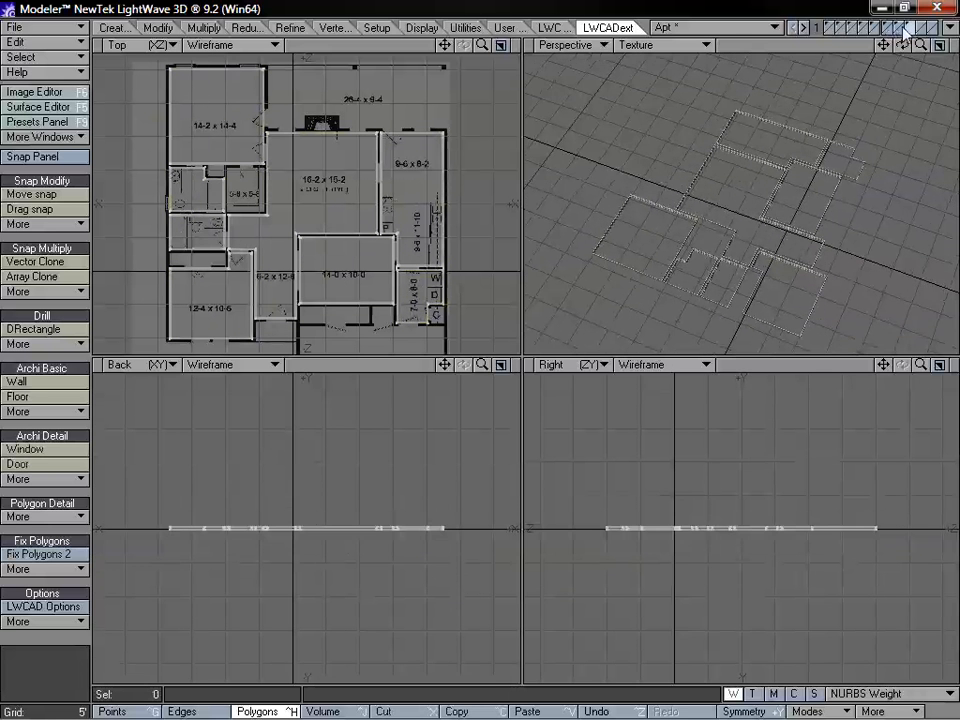
- Compare the baseboard around the 14-2 x 14-4 bedroom with the floor plan and show the doors as a background layer
drag(444, 45, 485, 100)
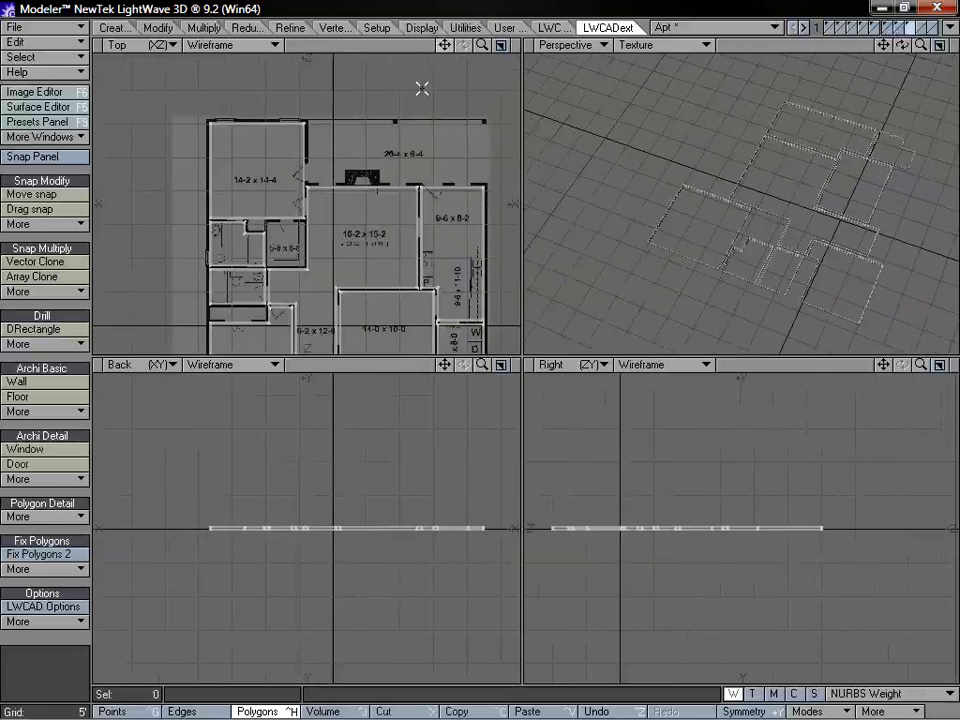
key(KP_0)
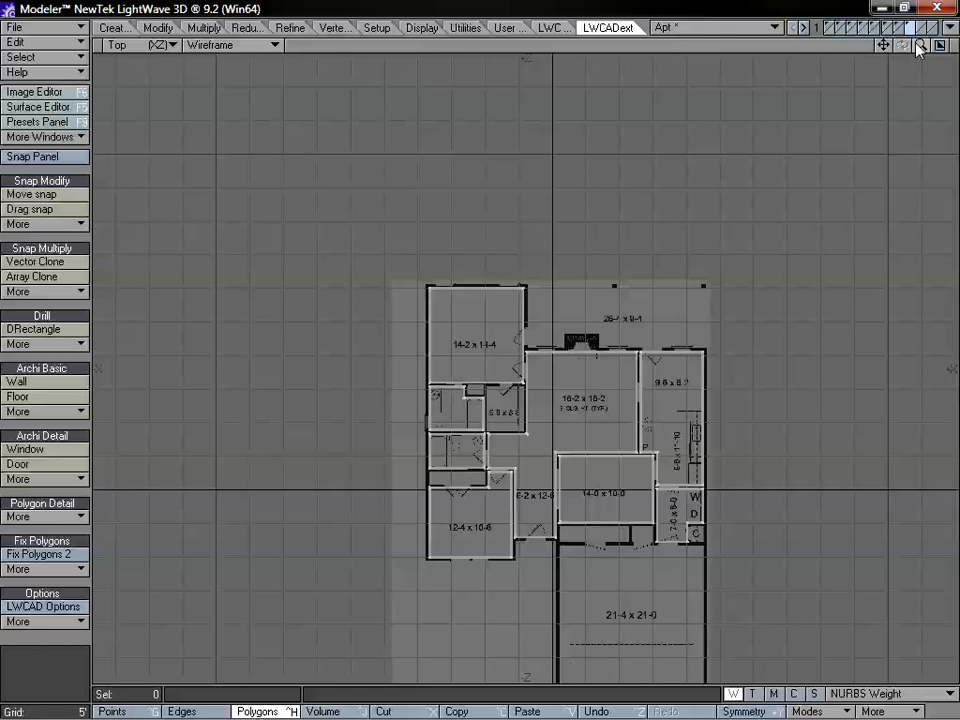
click(920, 45)
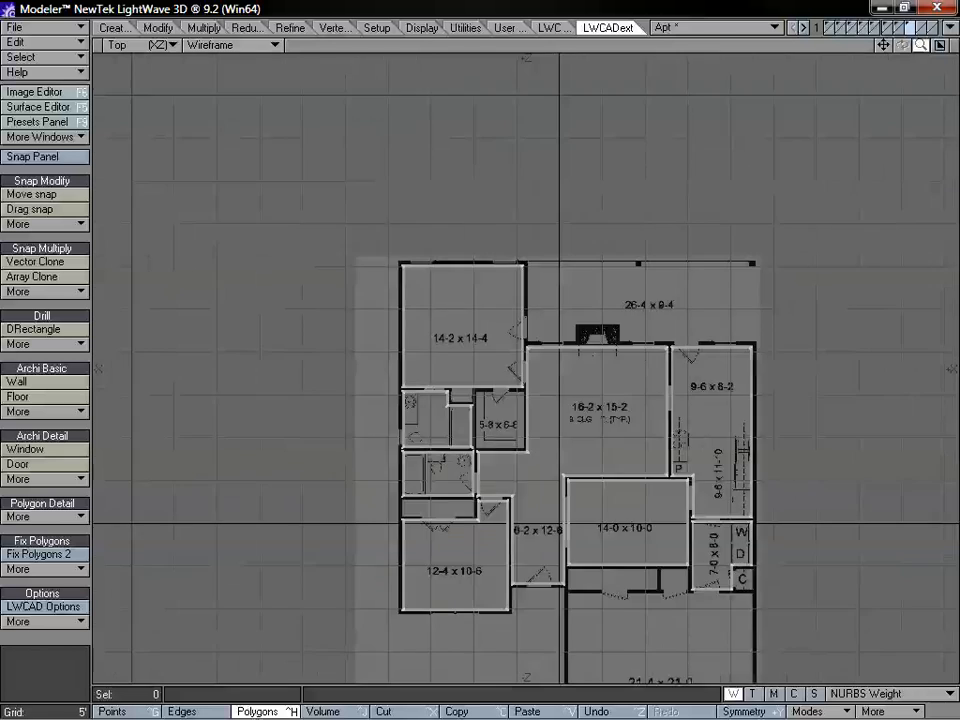
drag(920, 45, 948, 45)
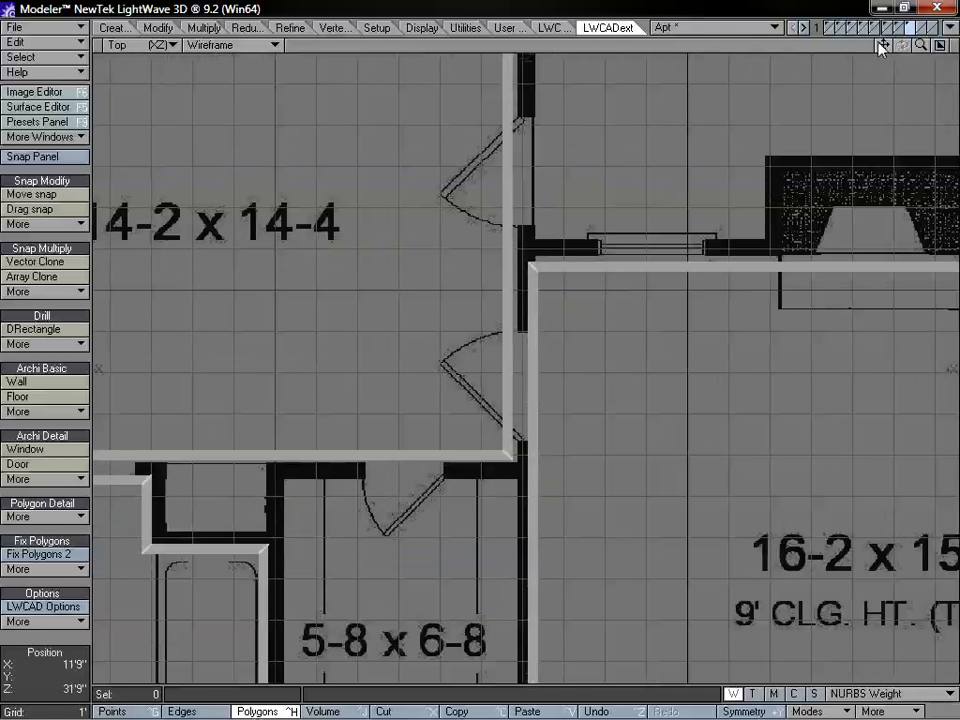
drag(883, 45, 945, 467)
drag(916, 47, 951, 89)
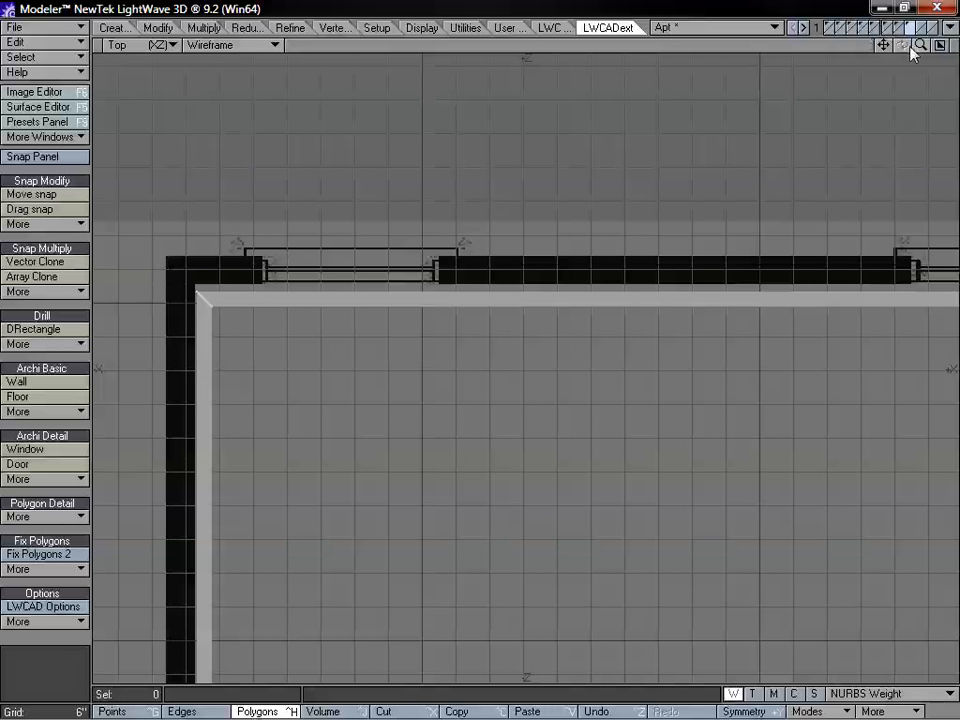
drag(885, 45, 888, 44)
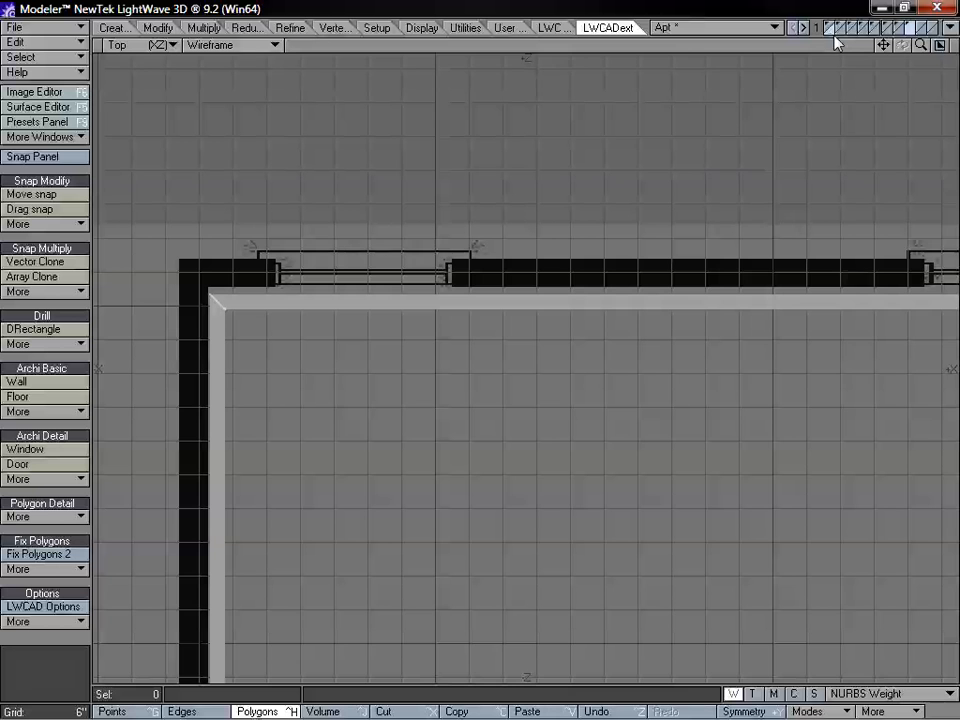
drag(921, 45, 857, 45)
key(KP_0)
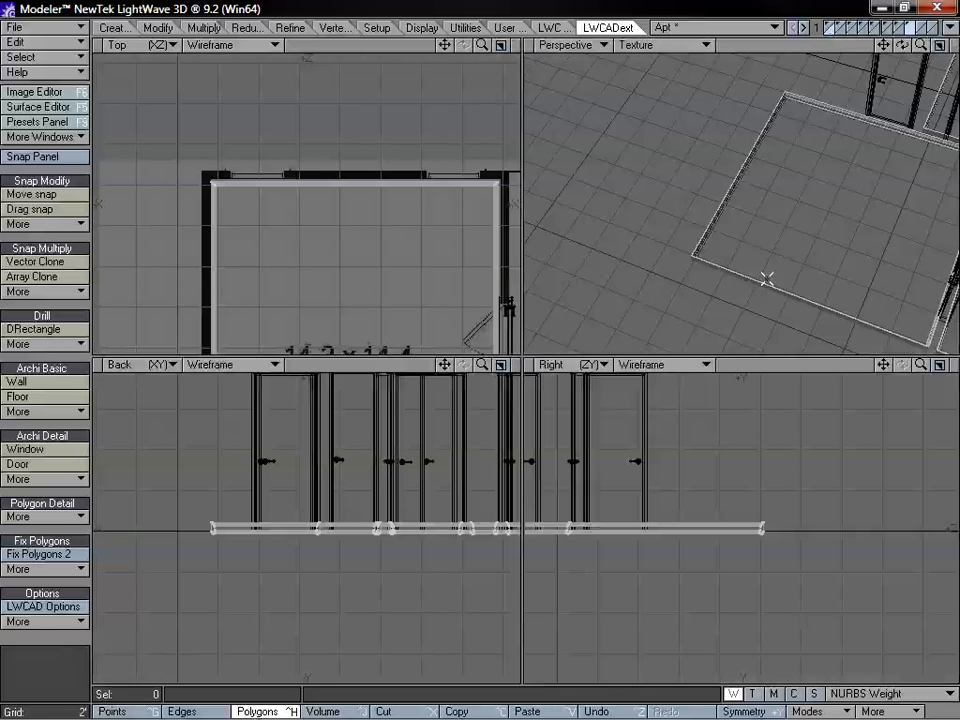
- Examine where the door frames meet the baseboard along the 14-2 x 14-4 bedroom wall in the Top and Perspective views
alt+drag(805, 213, 785, 167)
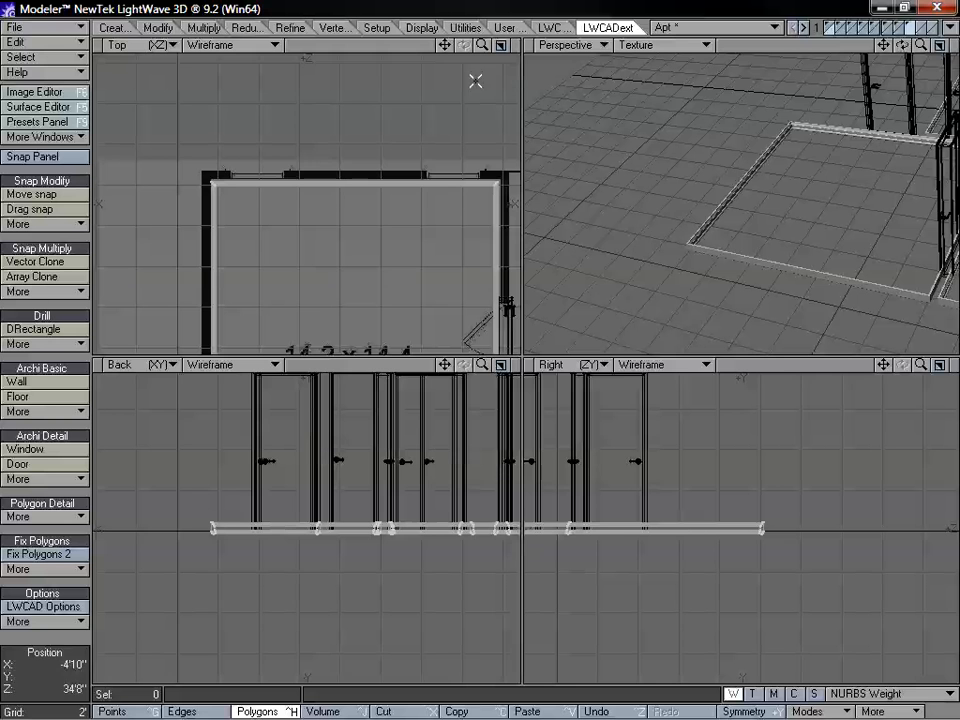
drag(445, 45, 327, 24)
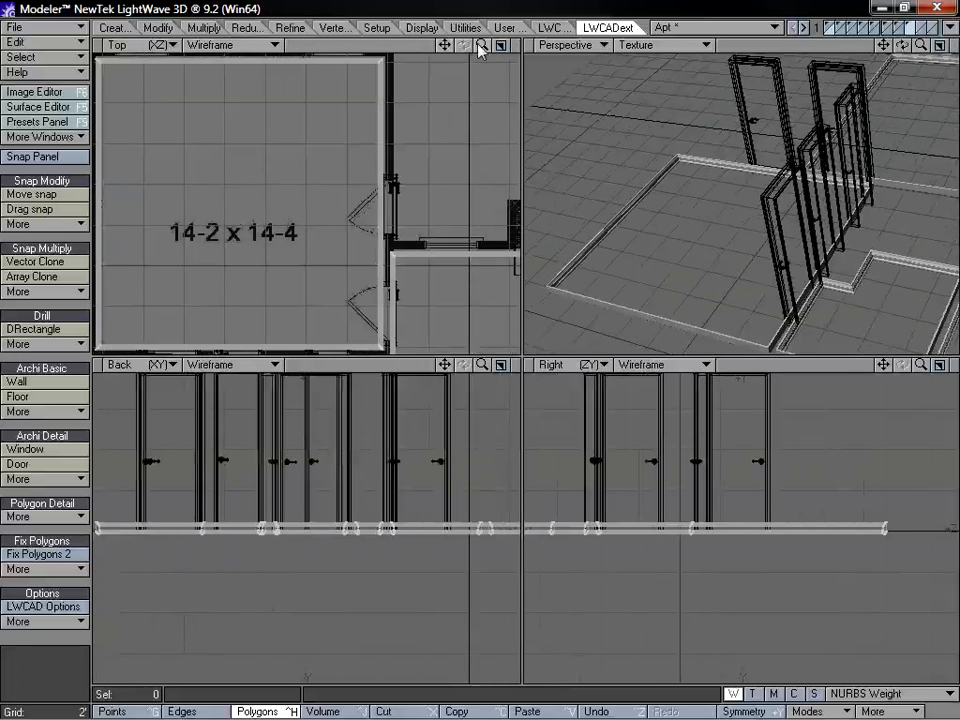
drag(482, 46, 562, 46)
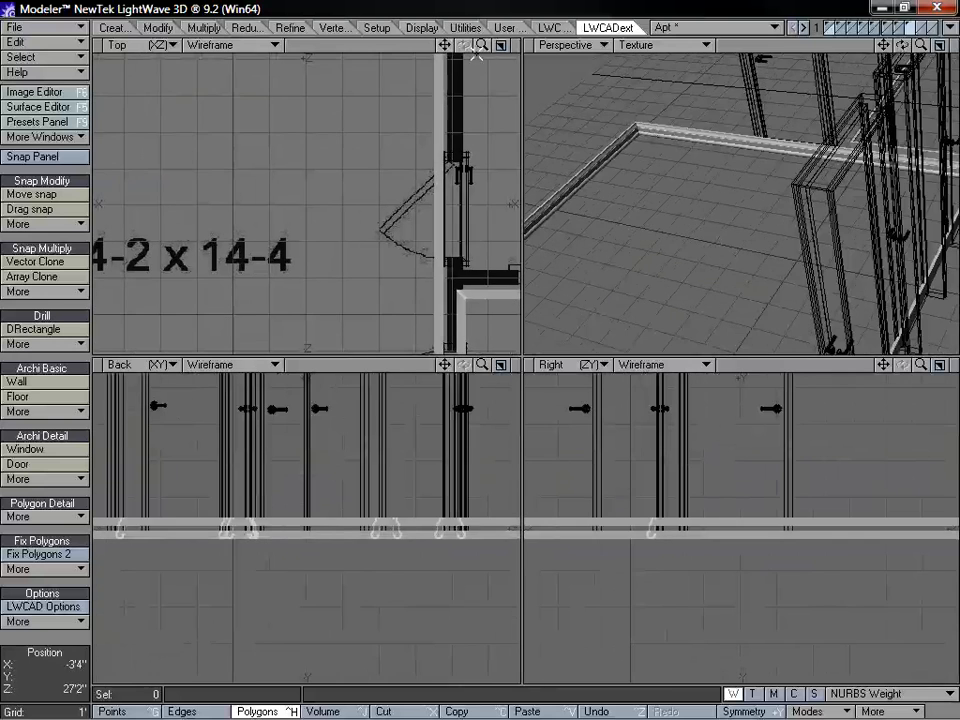
drag(445, 46, 390, 54)
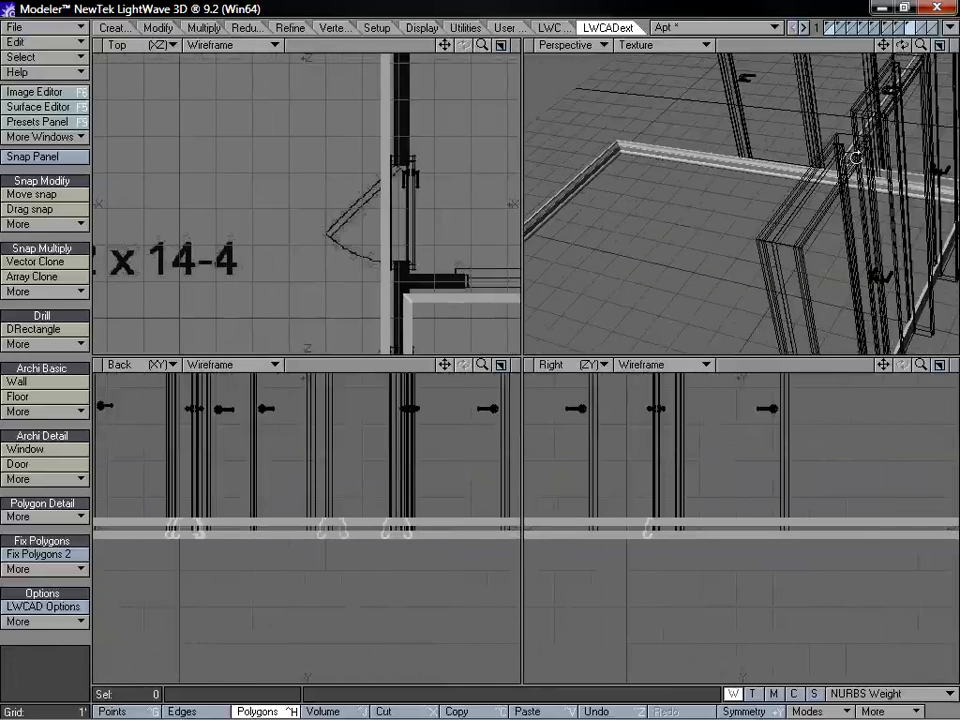
alt+drag(857, 157, 840, 233)
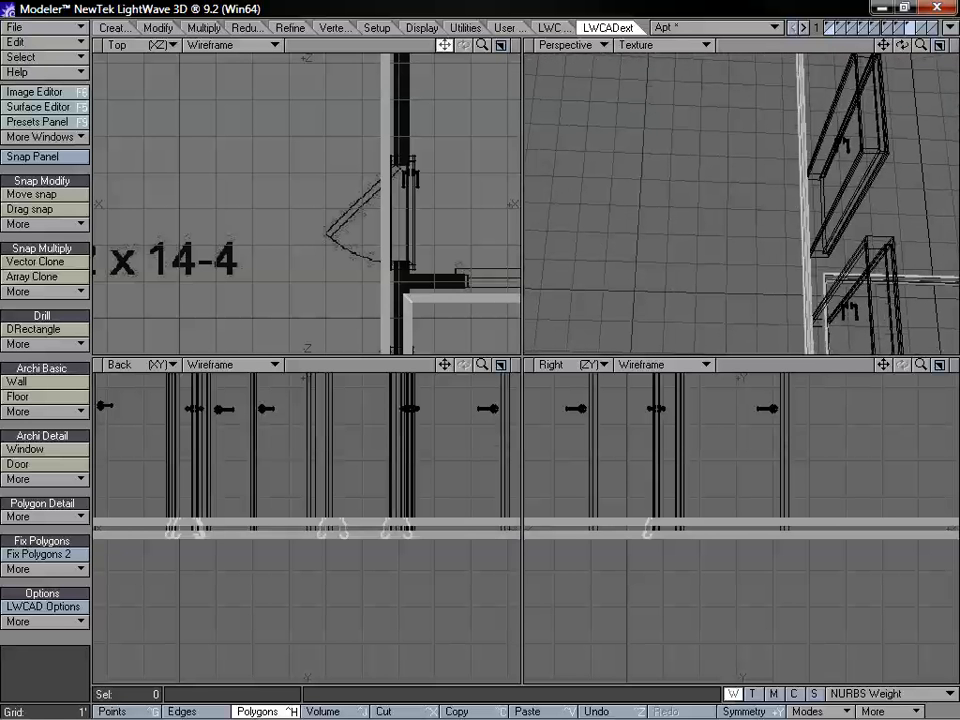
drag(444, 45, 406, 53)
alt+drag(746, 193, 801, 242)
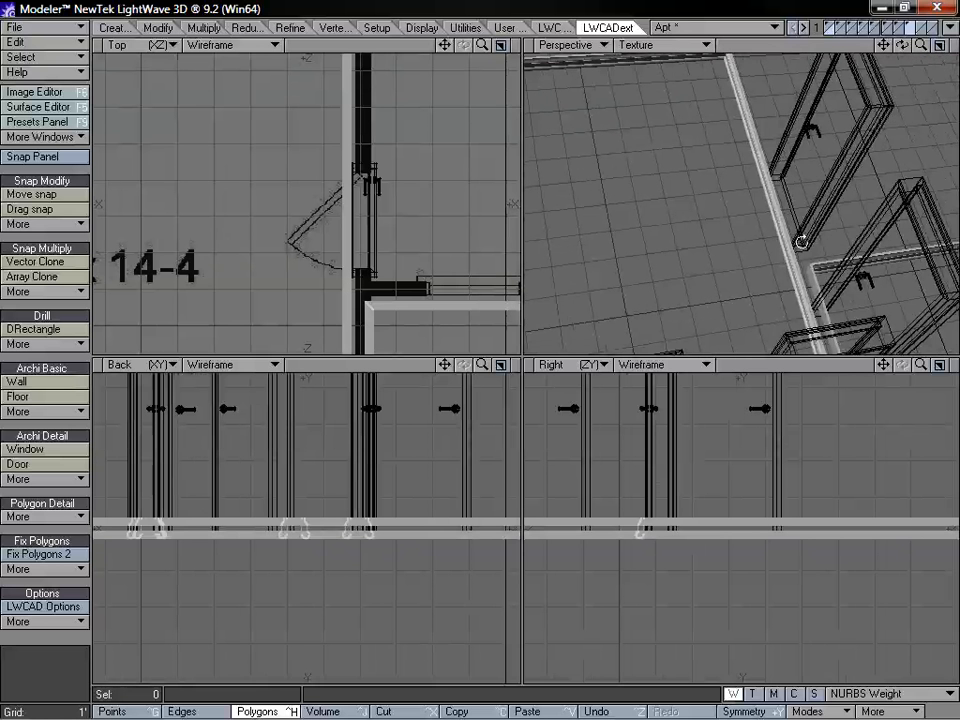
alt+drag(822, 196, 888, 46)
mouse_move(840, 128)
alt+mouse_down()
mouse_move(838, 144)
mouse_move(827, 144)
alt+mouse_up()
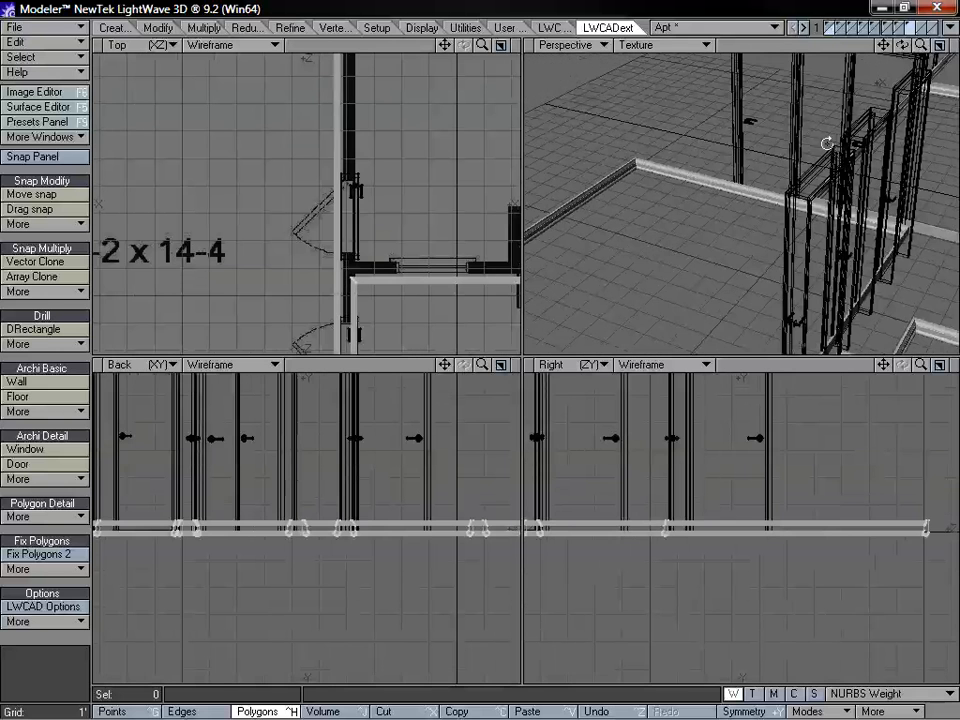
alt+drag(773, 231, 809, 229)
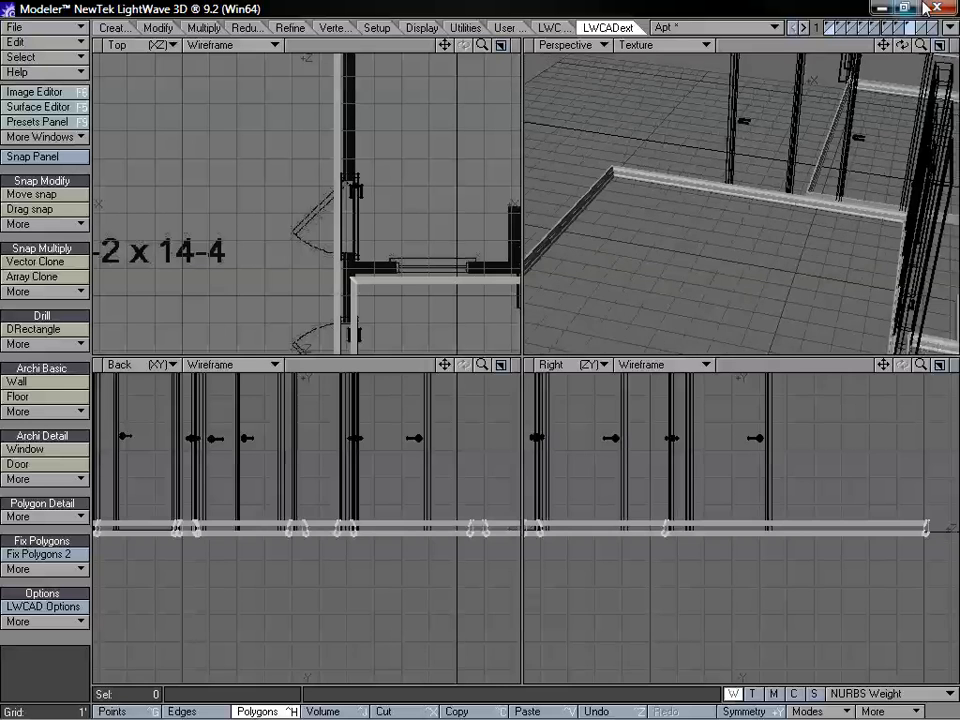
drag(883, 45, 879, 121)
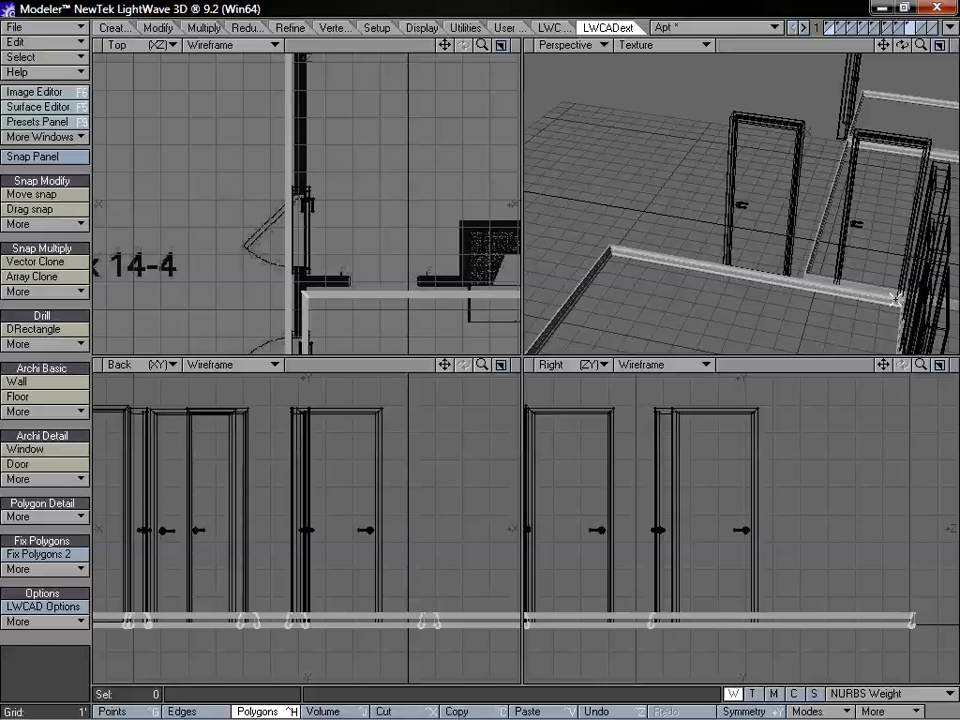
drag(921, 45, 938, 46)
alt+drag(763, 261, 626, 250)
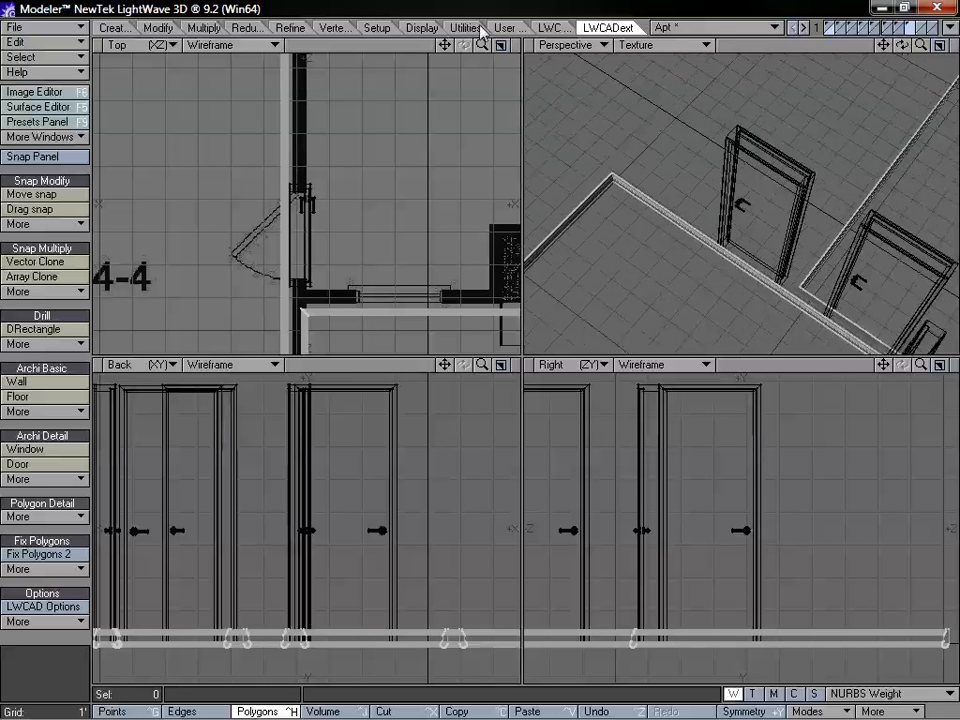
- Cut the baseboard out of the 14-2 x 14-4 bedroom's doorway just above the fireplace wall with a DRectangle drill in the Top view
drag(443, 45, 520, 45)
mouse_move(445, 46)
mouse_down()
mouse_move(441, 38)
mouse_move(443, 47)
mouse_up()
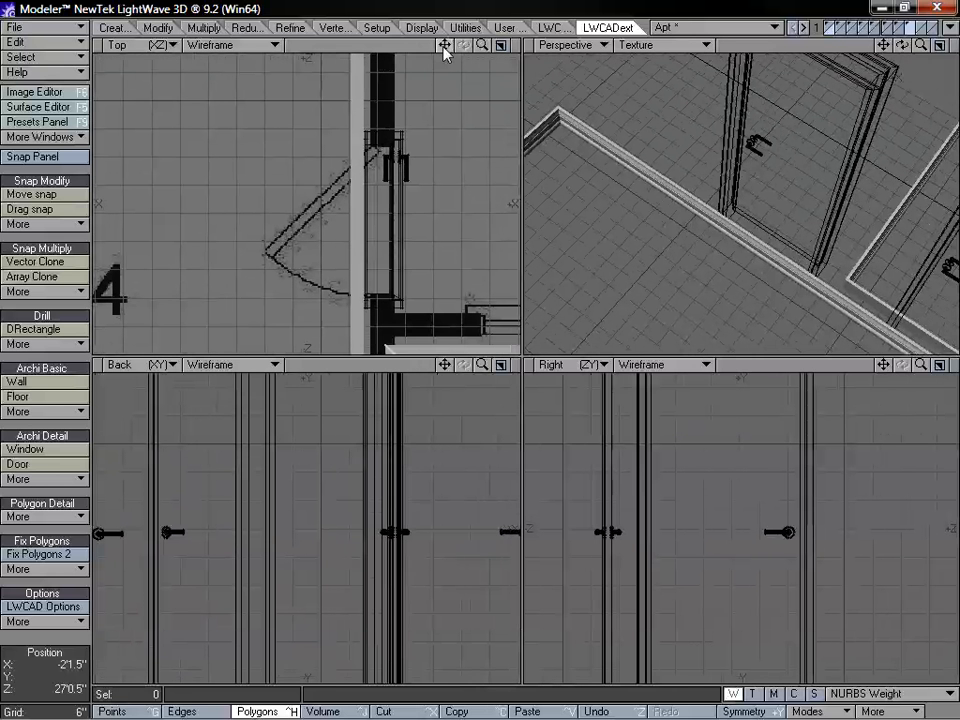
click(567, 26)
click(612, 27)
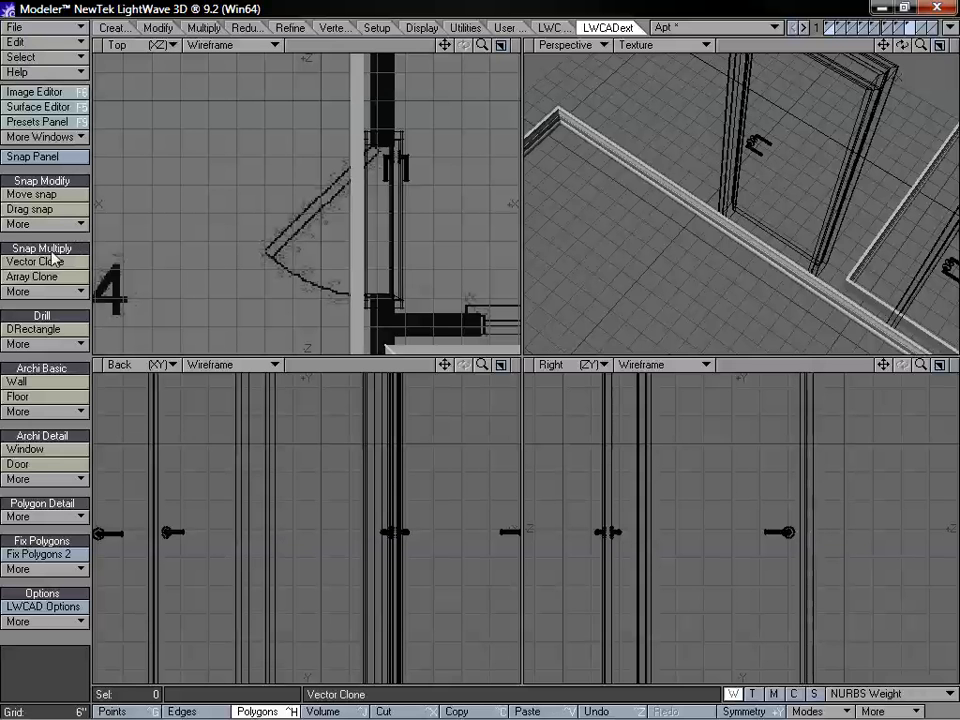
click(40, 329)
drag(350, 152, 406, 316)
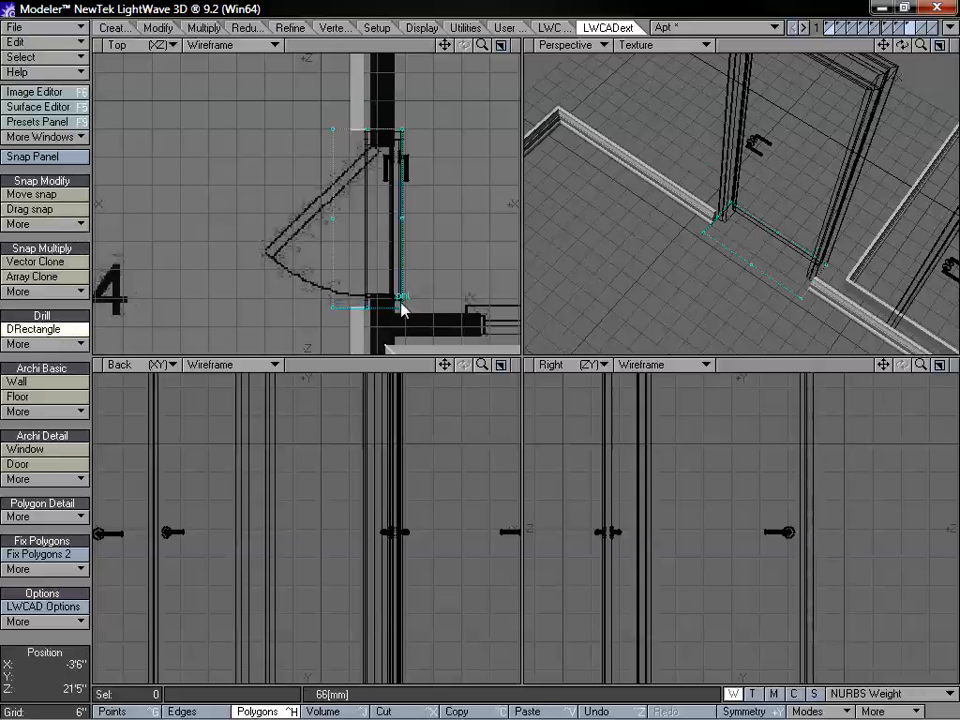
key(space)
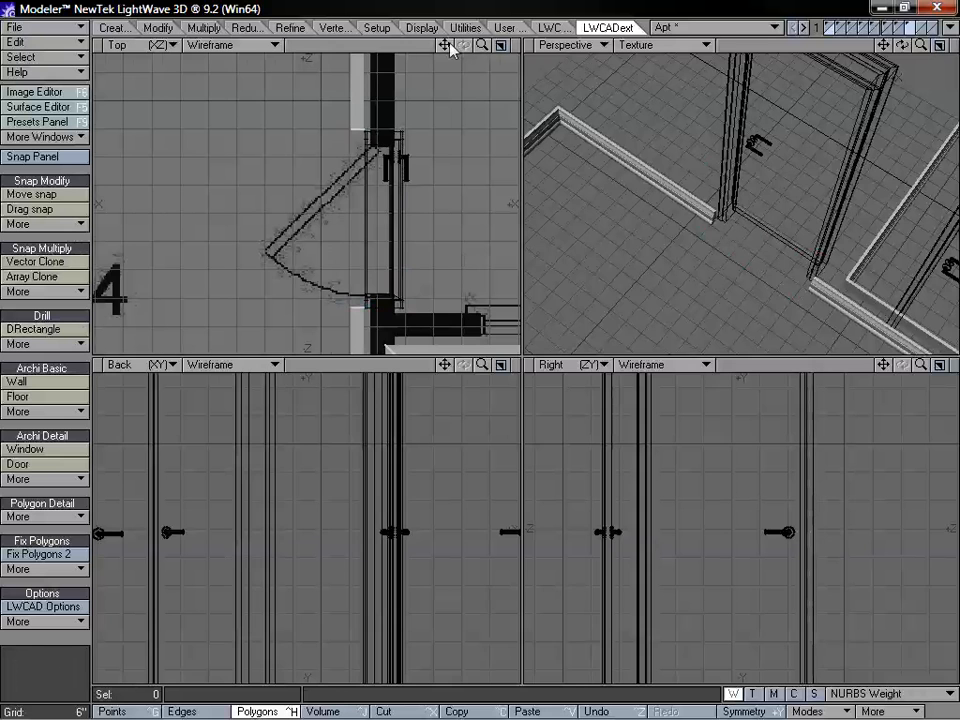
- Cut the baseboards on both sides of the wall at the bedroom's lower doorway with a DRectangle drill in the Top view
drag(449, 44, 468, 0)
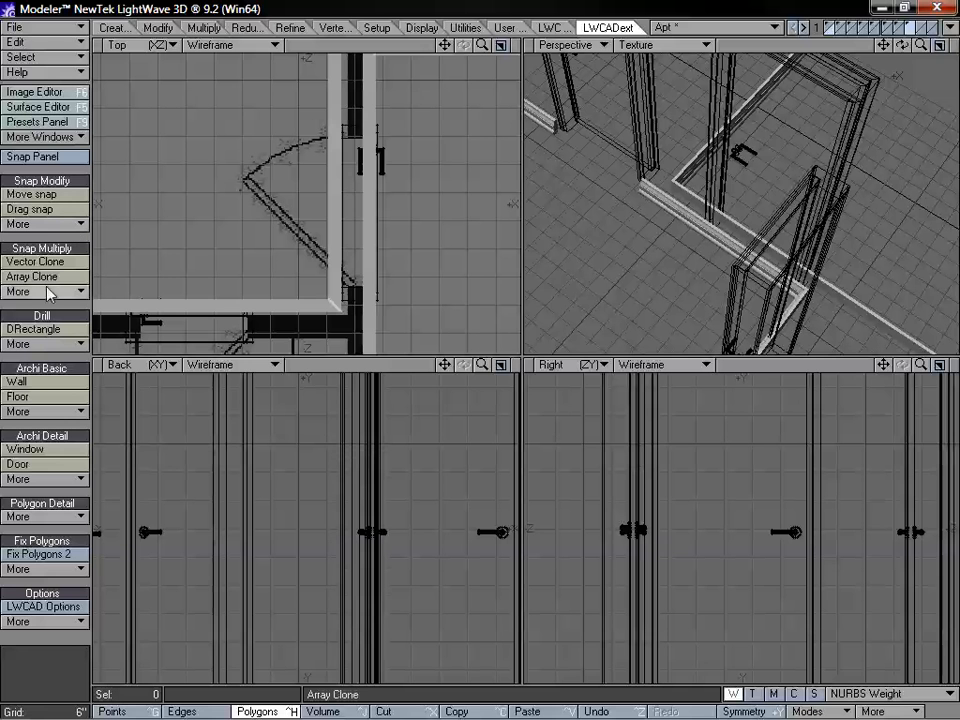
click(45, 329)
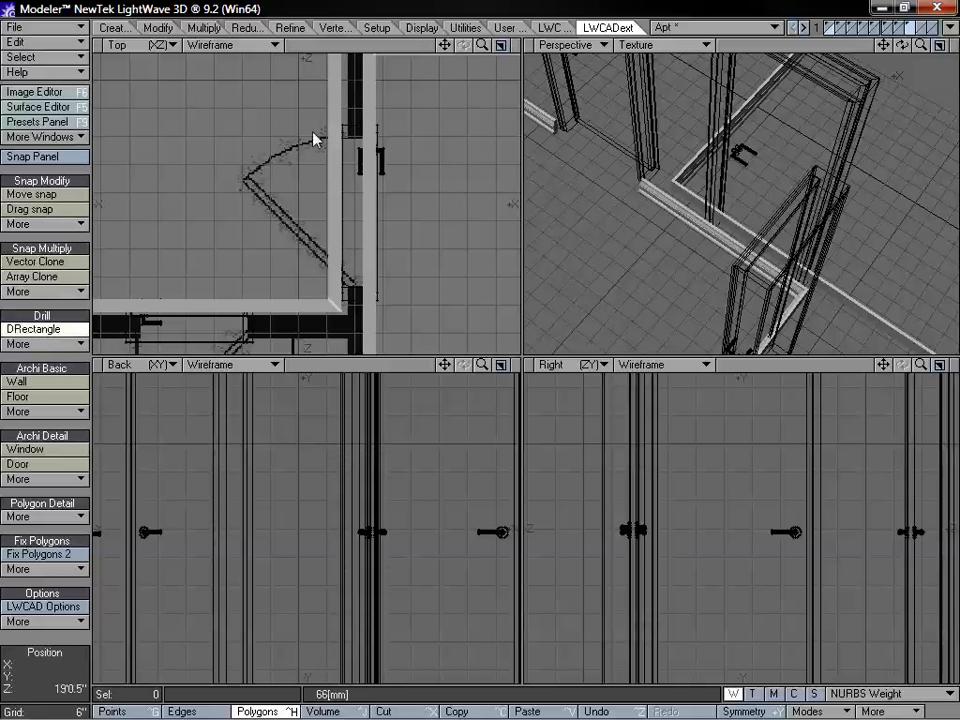
drag(317, 128, 430, 308)
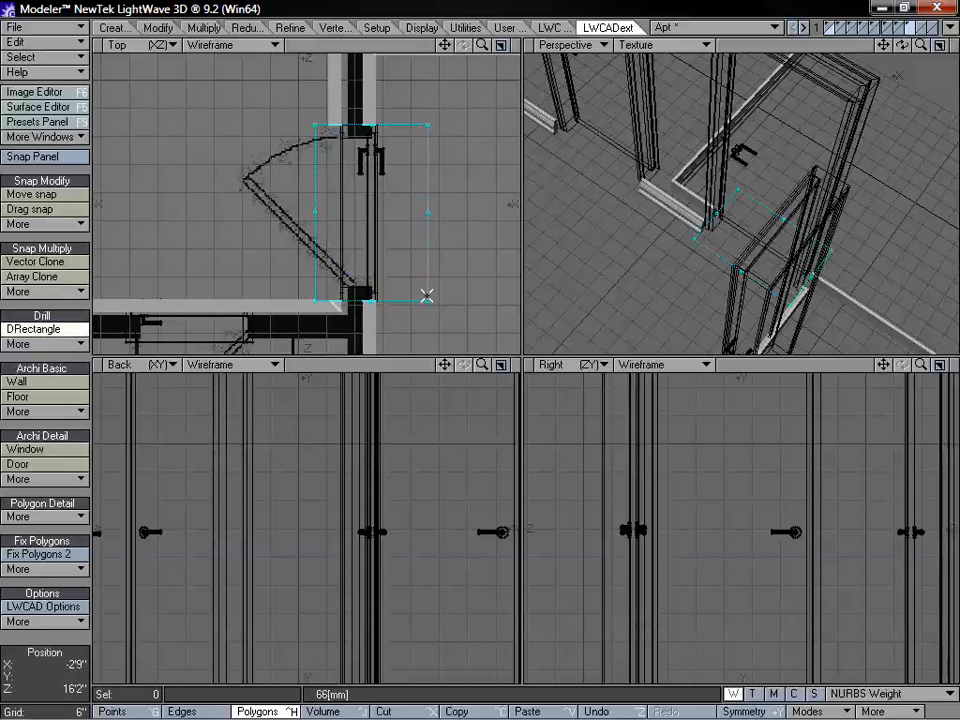
- Cut the baseboard out of the 5-8 x 6-8 closet's doorway with a DRectangle drill in the Top view
key(space)
drag(446, 46, 635, 0)
click(45, 332)
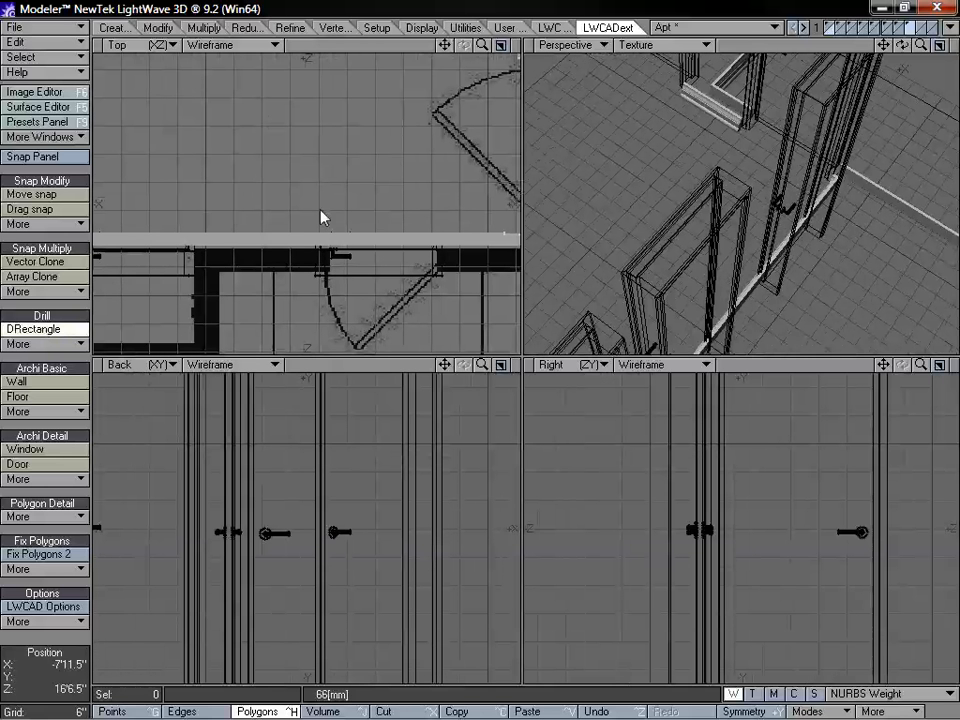
drag(319, 217, 442, 272)
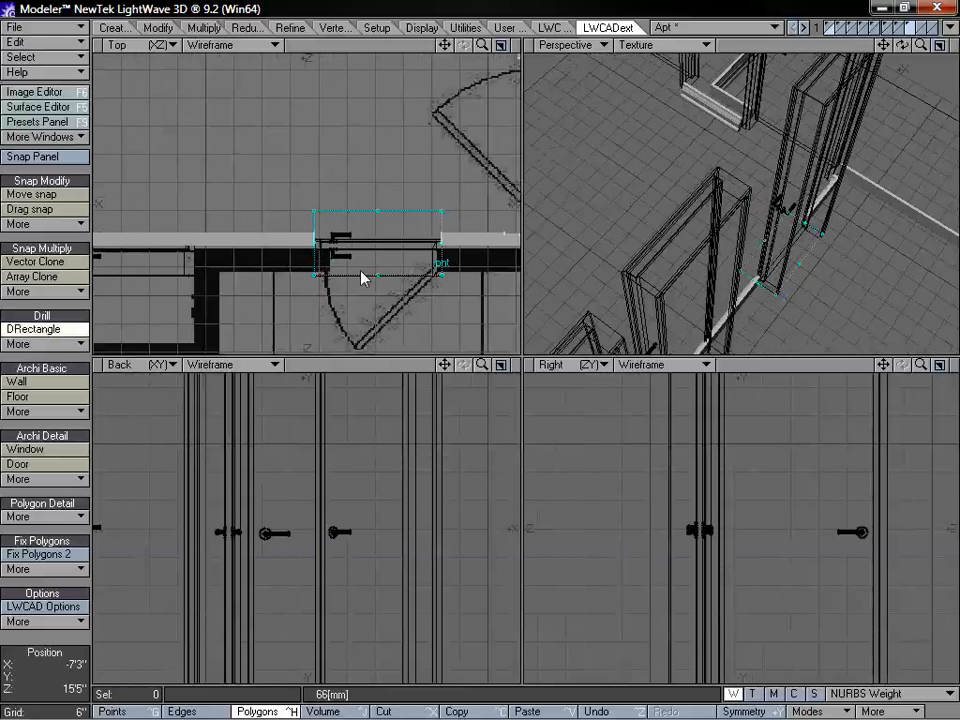
key(space)
- Cut the bedroom baseboard at the small closet doorway between the 5-8 x 6-8 closet and the bathroom with a DRectangle drill
drag(448, 46, 655, 49)
click(47, 330)
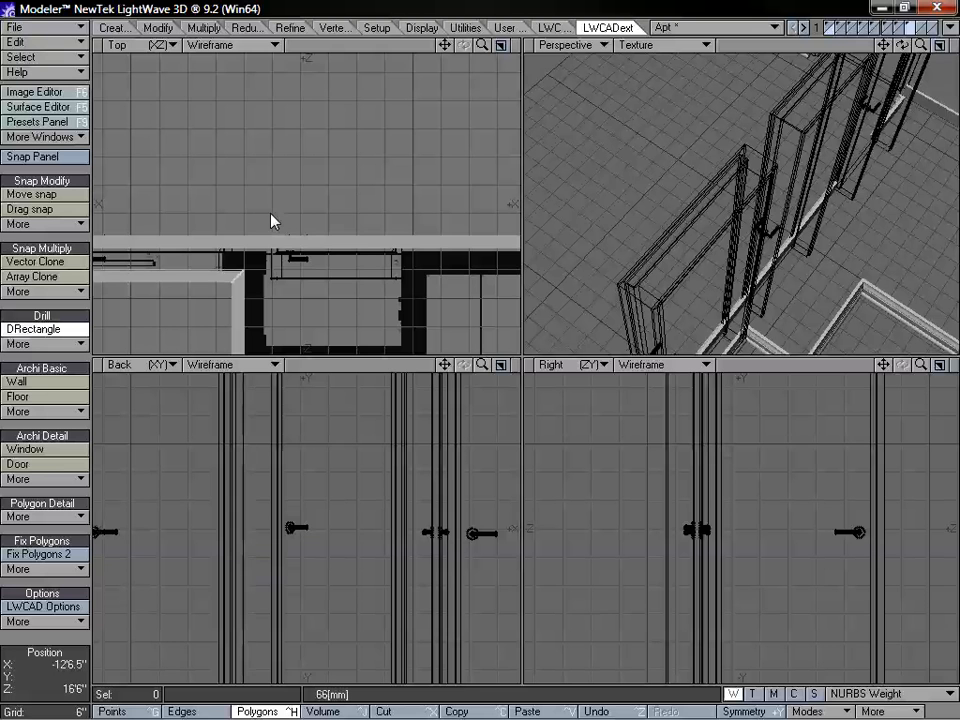
drag(270, 213, 401, 278)
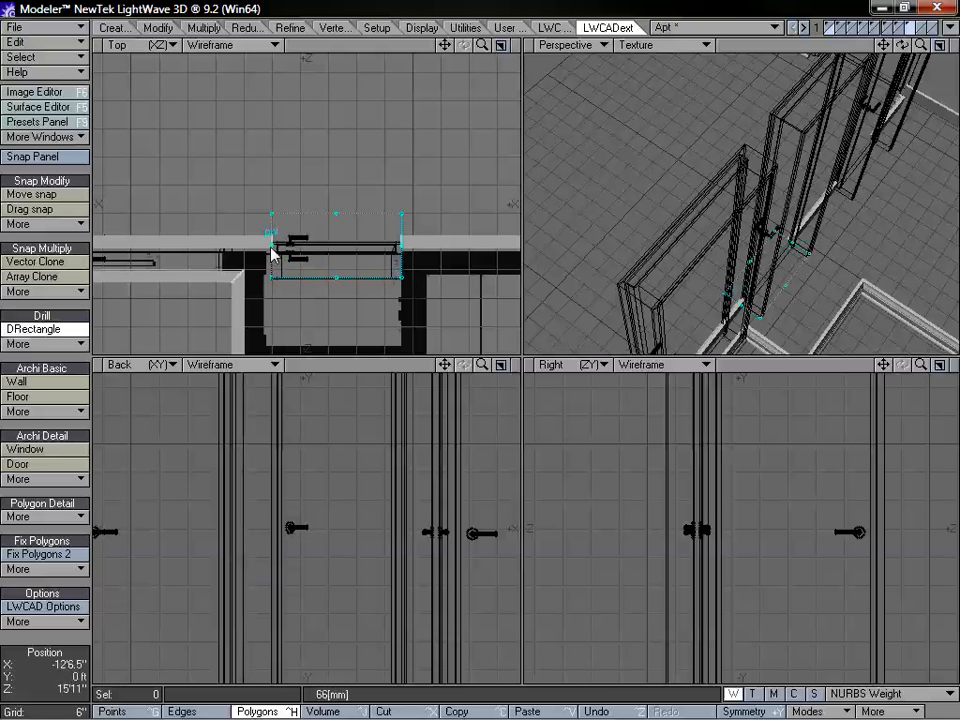
key(space)
- Cut the baseboards on both sides of the bathroom doorway with a DRectangle drill, widening the rectangle past the door's handle-side edge
drag(445, 45, 631, 20)
click(33, 329)
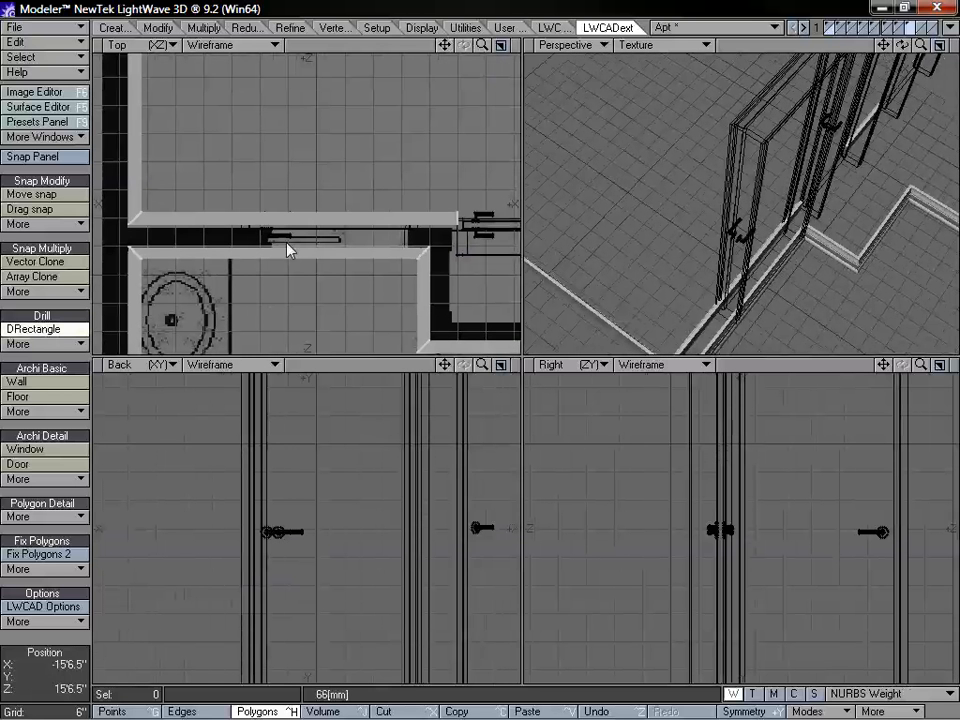
drag(265, 190, 413, 316)
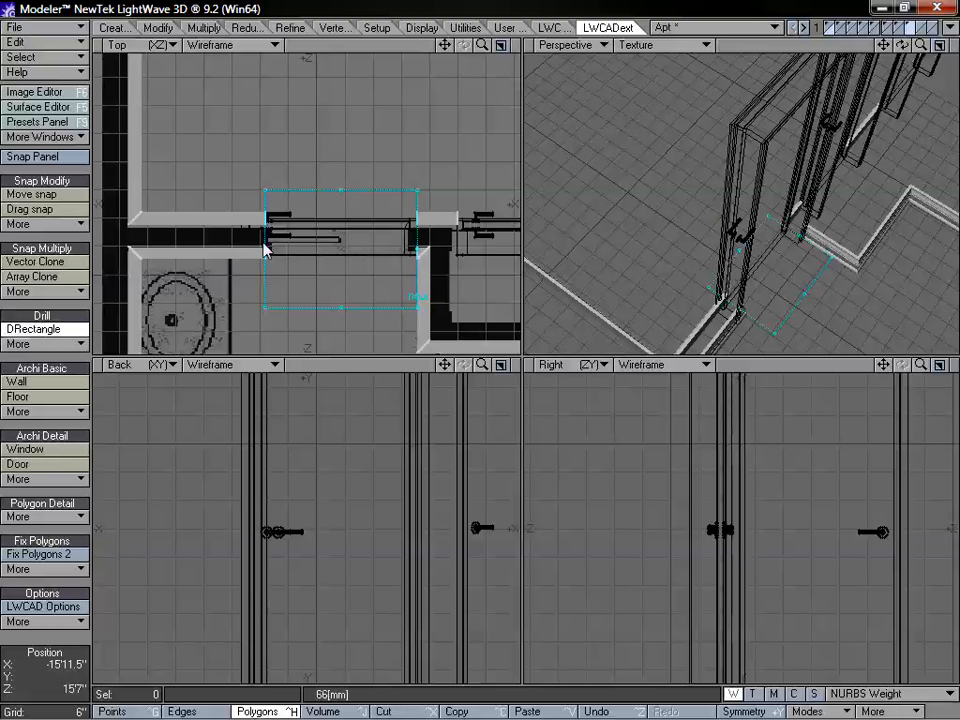
mouse_move(272, 249)
mouse_down()
mouse_move(288, 250)
mouse_move(253, 250)
mouse_up()
key(space)
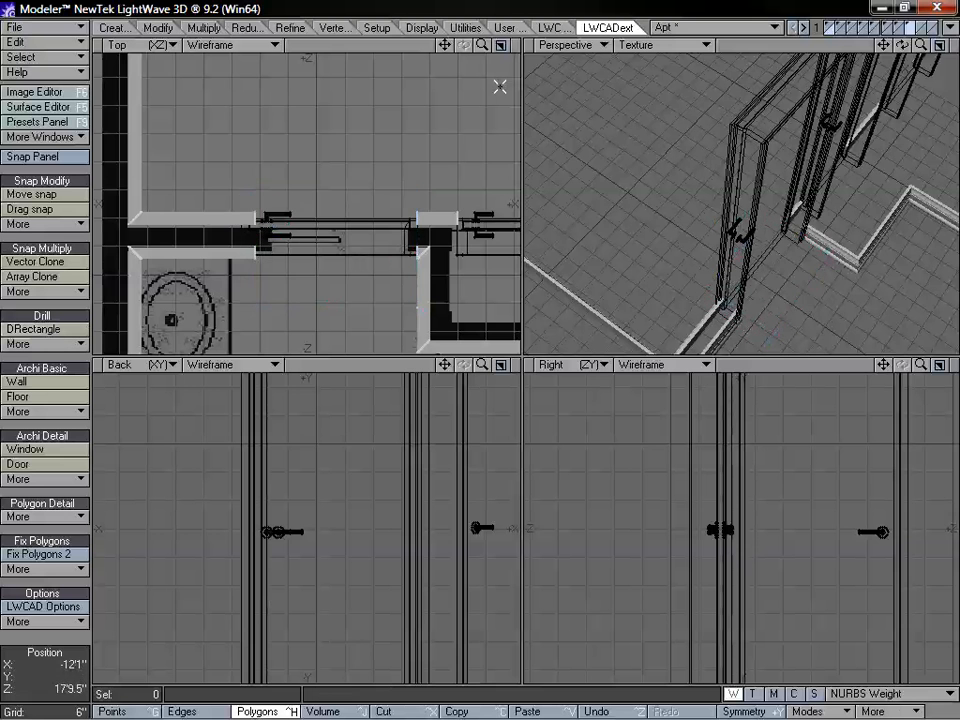
- Show the door, window, wall and ceiling trim layers in the foreground together with the baseboards
drag(482, 45, 330, 0)
alt+drag(371, 236, 293, 131)
alt+drag(719, 245, 714, 208)
drag(883, 45, 950, 98)
alt+drag(806, 172, 765, 248)
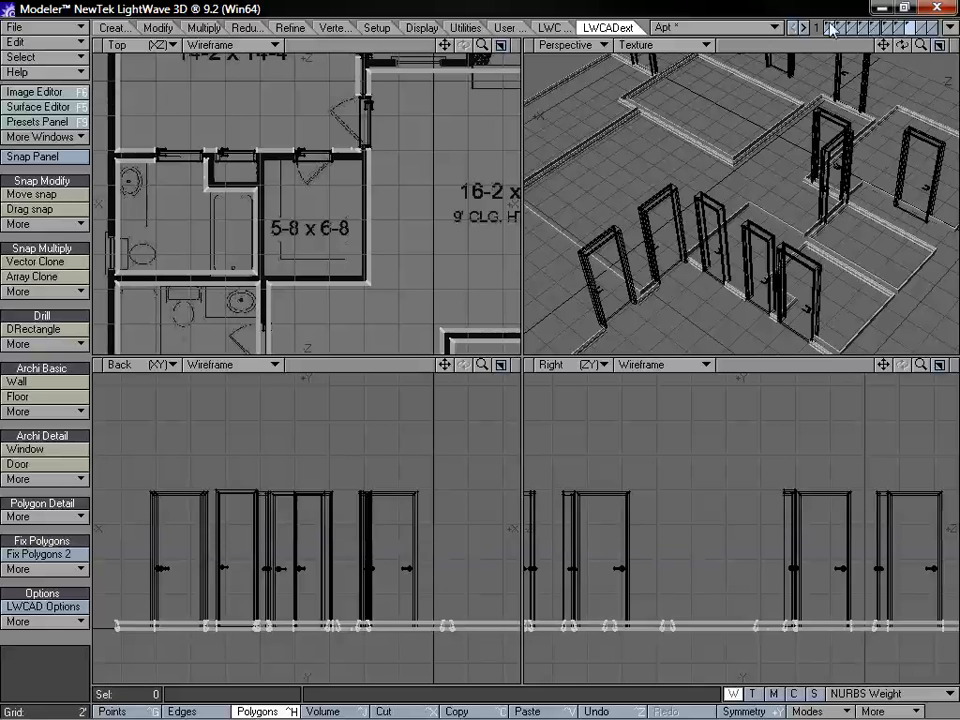
click(830, 28)
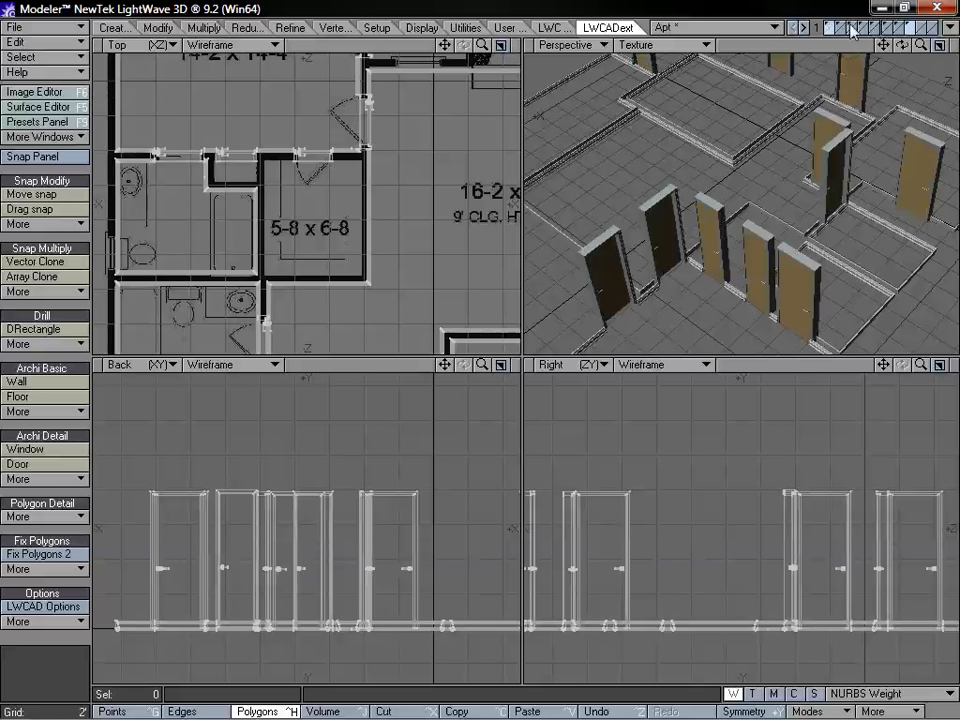
shift+click(840, 29)
shift+click(840, 29)
shift+click(850, 28)
shift+click(864, 28)
shift+click(864, 28)
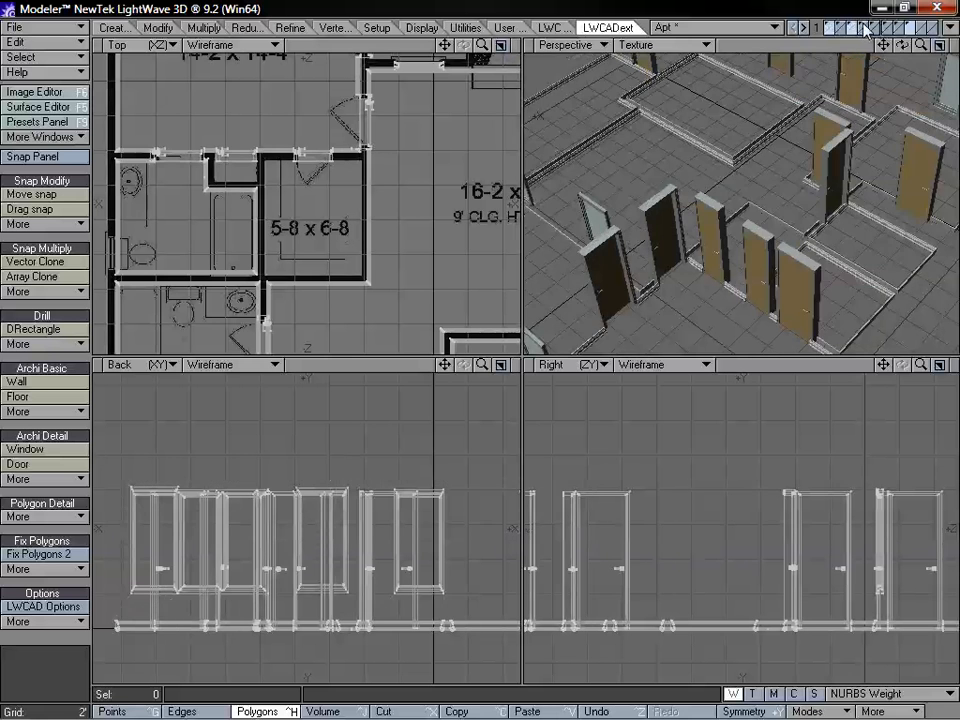
shift+click(866, 28)
shift+click(899, 29)
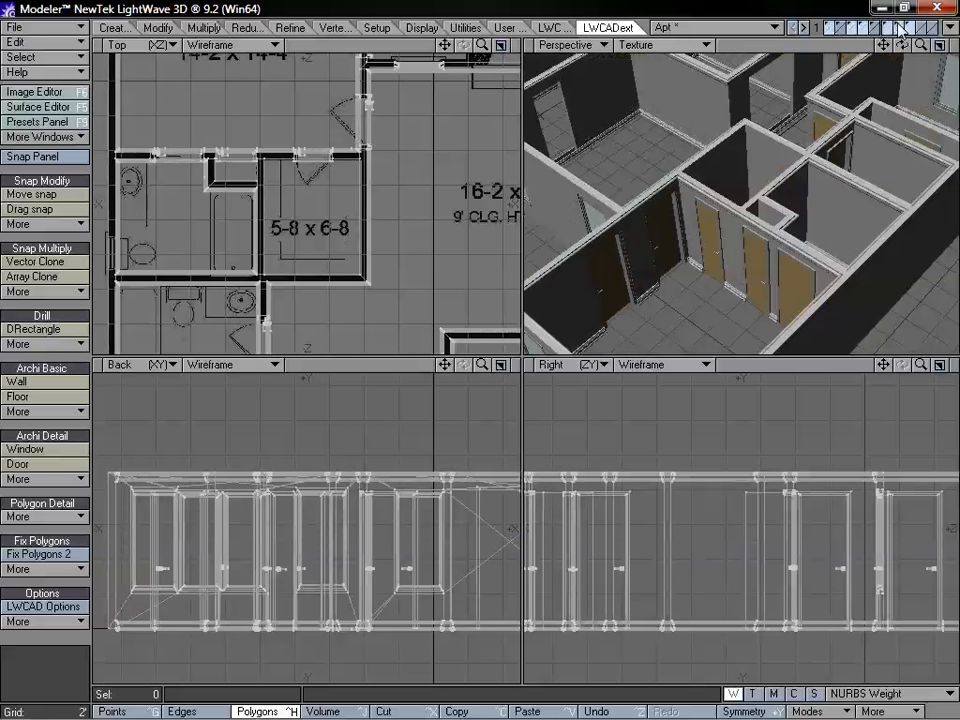
- Examine the cut baseboards around the 14-2 x 14-4 bedroom's doors from several angles in a full-size Perspective view
alt+drag(695, 234, 694, 179)
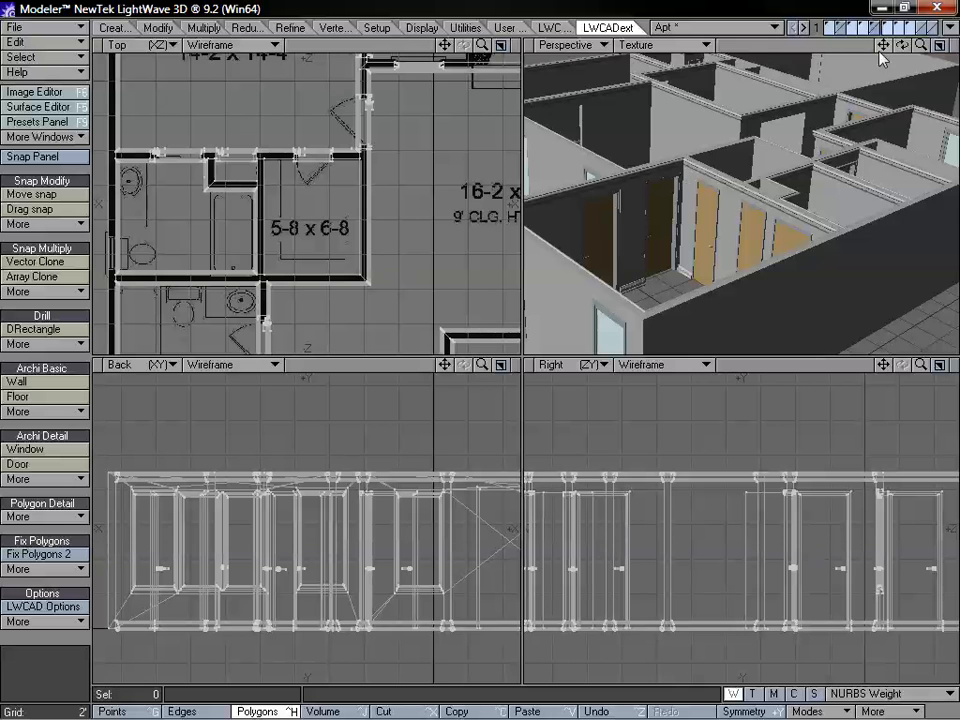
click(921, 45)
drag(921, 45, 950, 45)
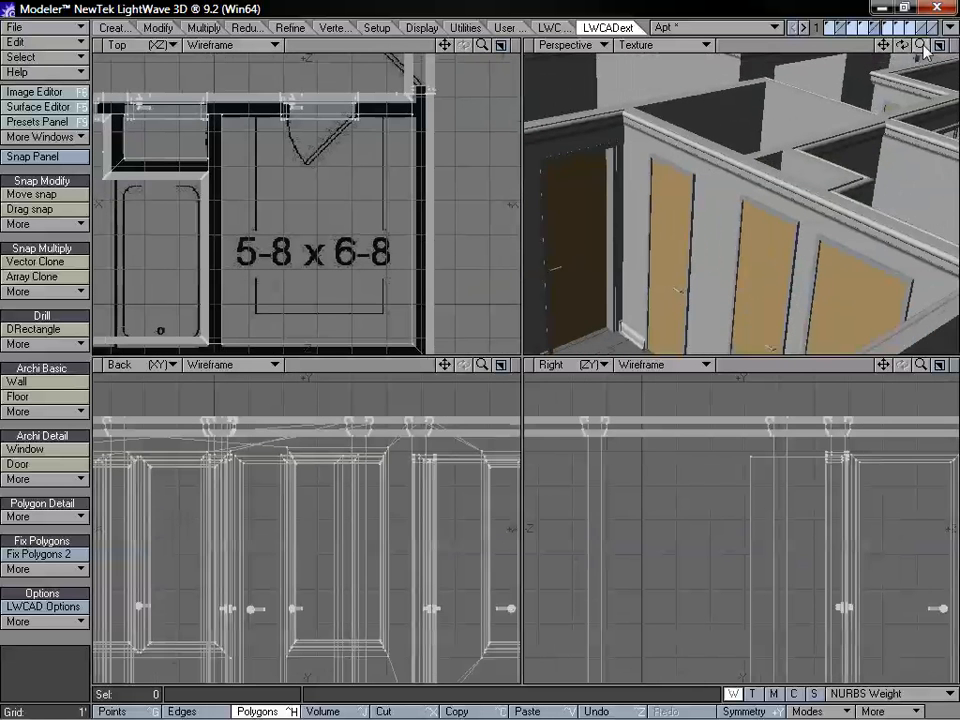
drag(880, 47, 748, 172)
key(KP_0)
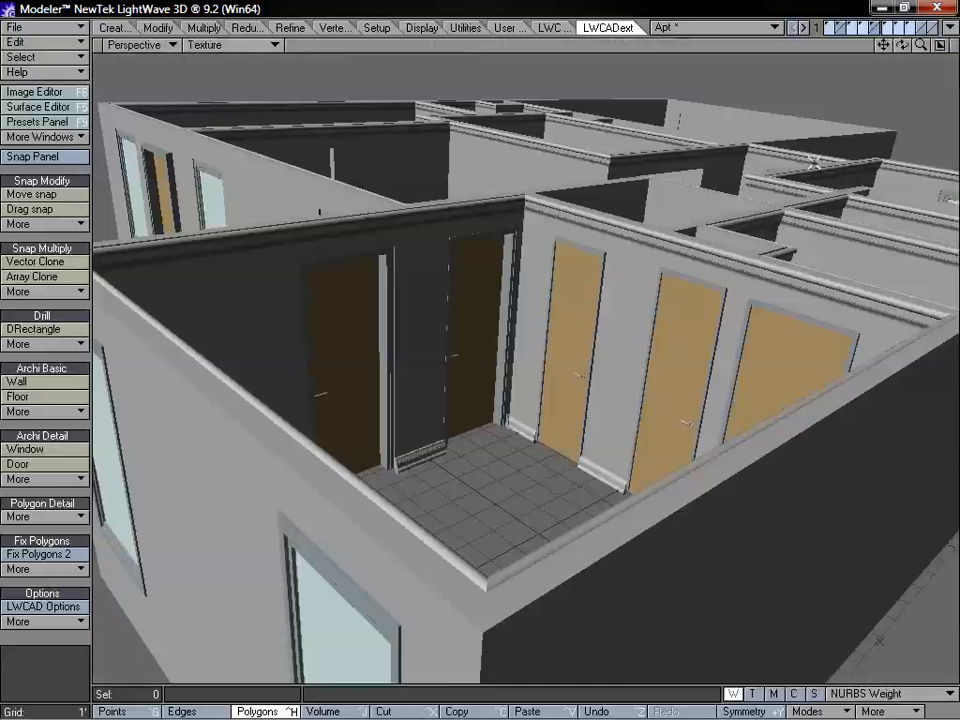
alt+drag(594, 257, 524, 245)
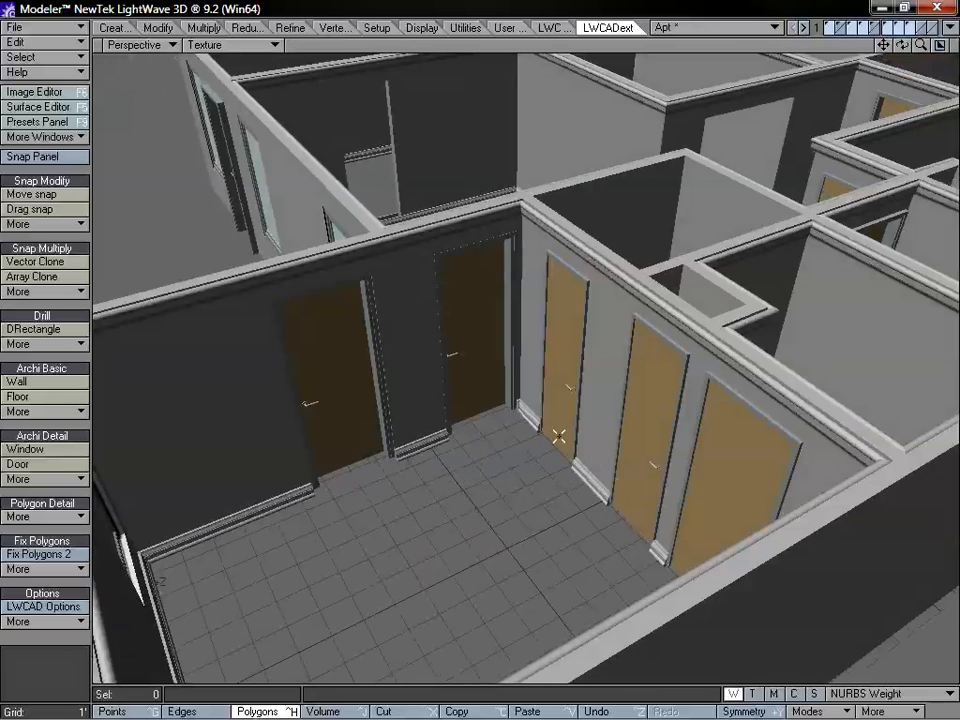
alt+drag(508, 472, 636, 443)
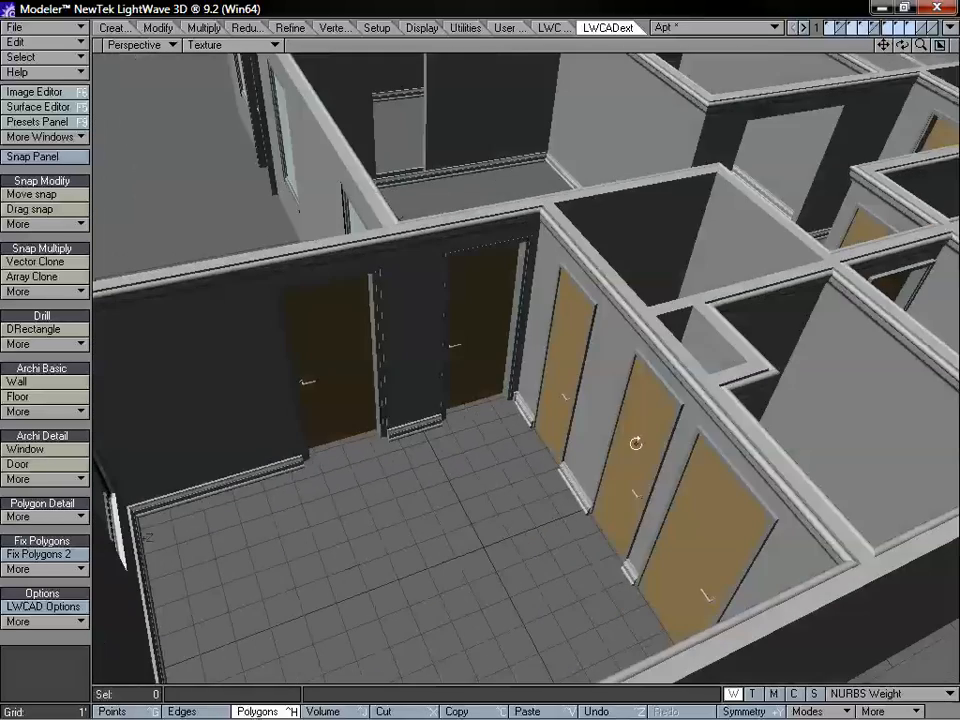
drag(921, 47, 914, 42)
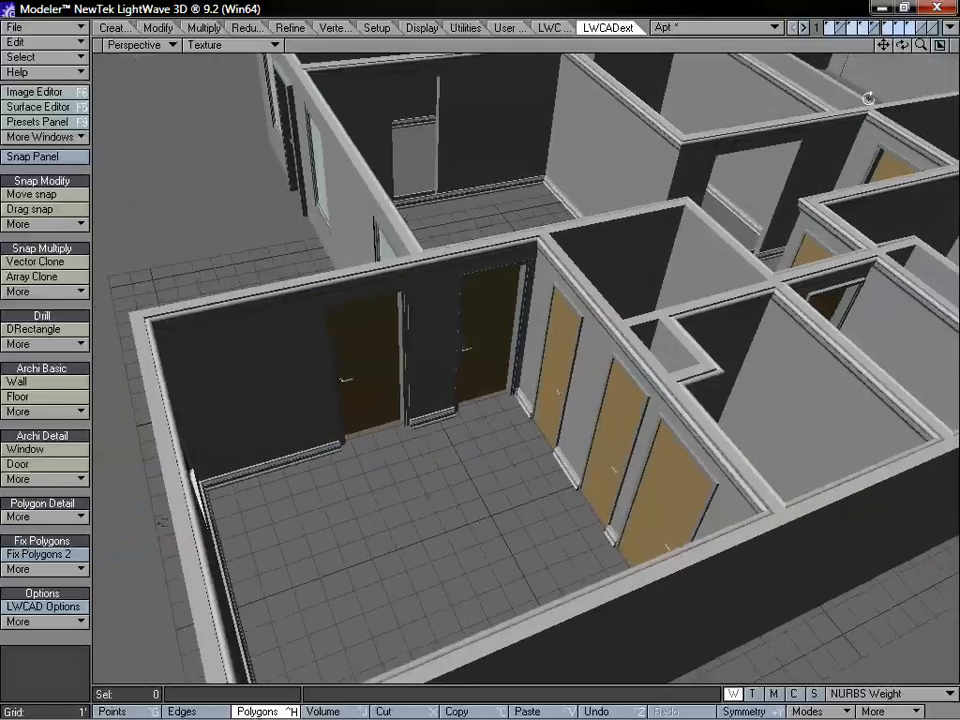
mouse_move(620, 352)
alt+mouse_down()
mouse_move(670, 279)
mouse_move(649, 401)
mouse_move(568, 444)
mouse_move(623, 352)
alt+mouse_up()
alt+drag(645, 421, 622, 498)
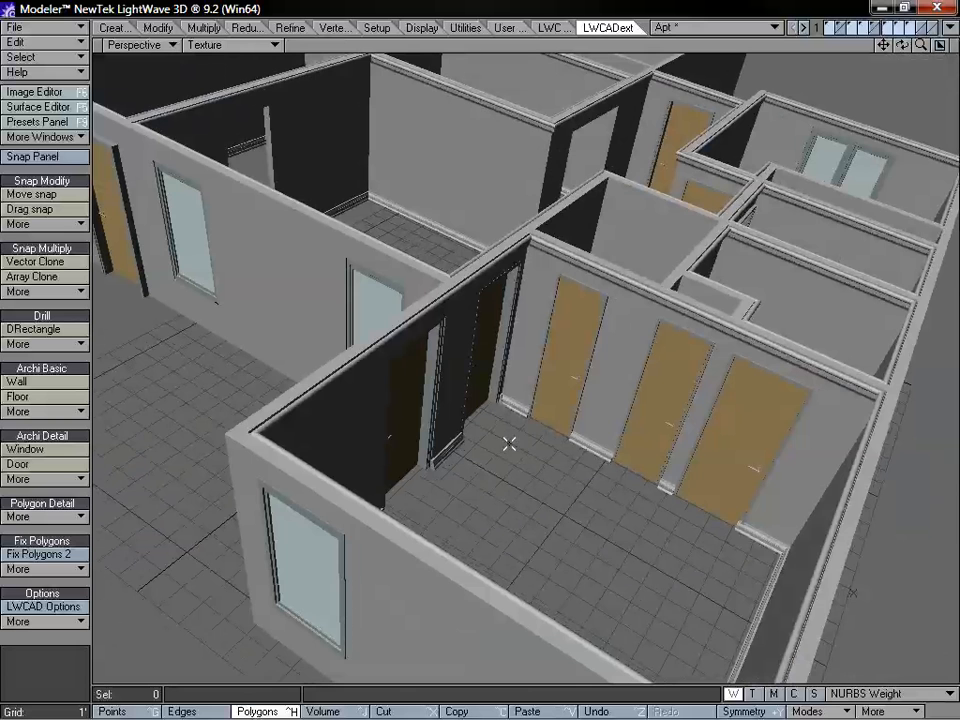
alt+drag(509, 443, 579, 525)
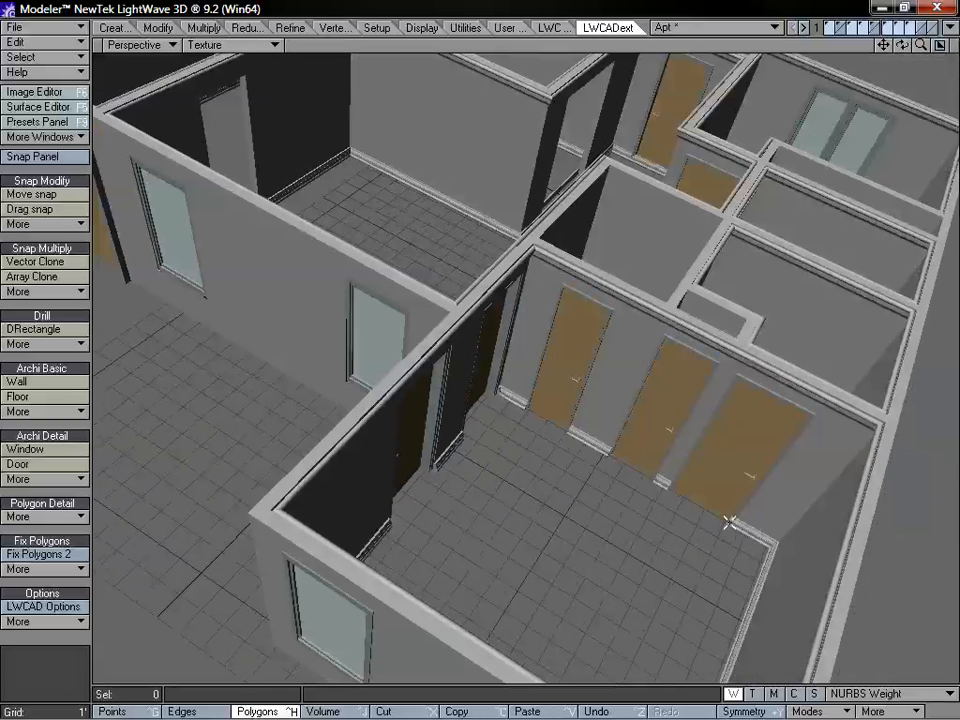
alt+drag(733, 530, 723, 505)
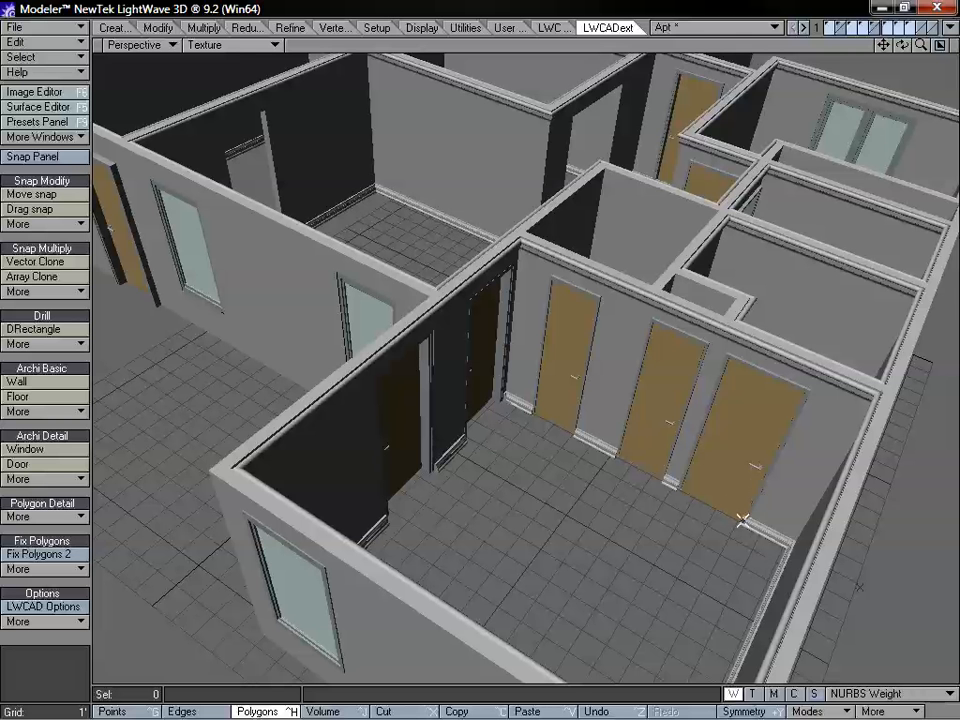
alt+drag(741, 520, 748, 565)
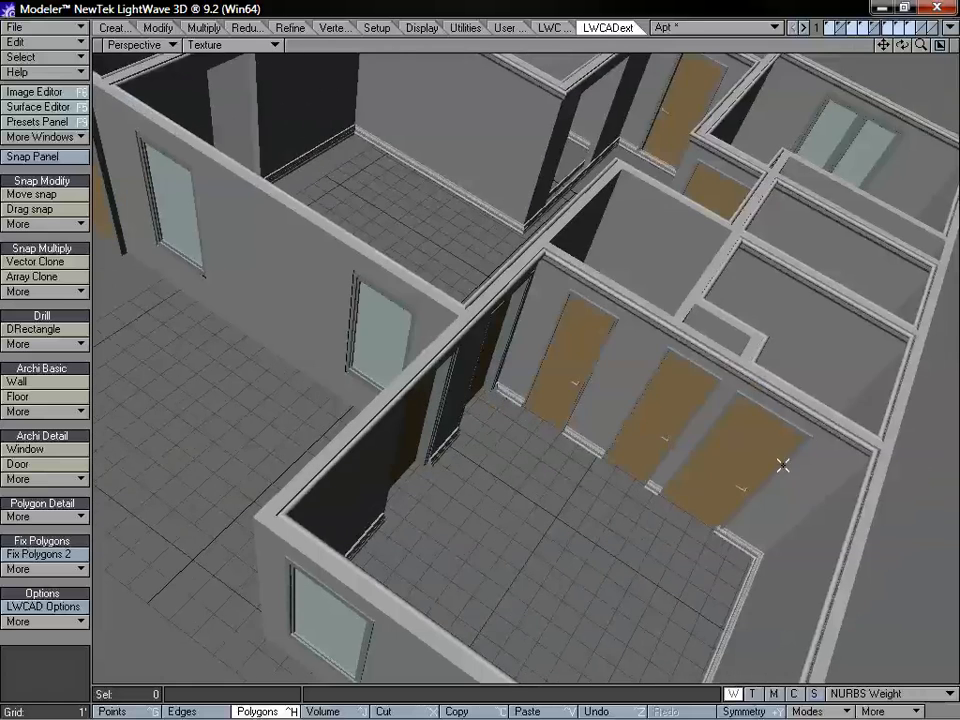
alt+drag(783, 465, 752, 406)
alt+drag(793, 408, 730, 430)
- Look over the baseboards in the rooms adjoining the bedroom from above to find the remaining doorways
drag(919, 48, 850, 48)
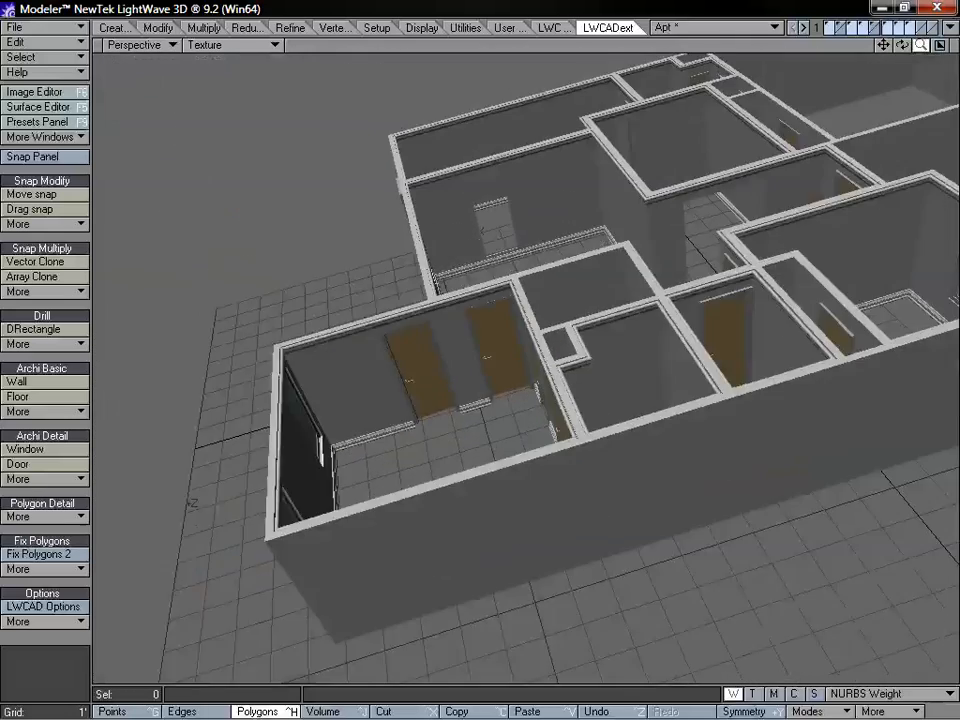
alt+drag(690, 428, 613, 430)
alt+drag(592, 175, 562, 410)
alt+drag(715, 276, 604, 345)
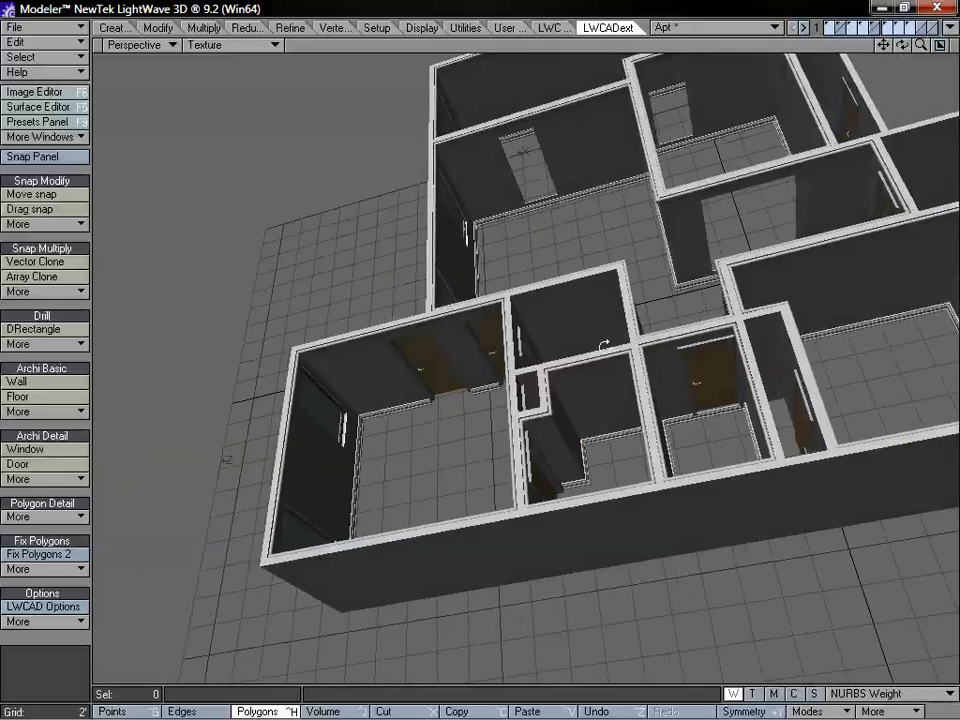
alt+drag(719, 246, 769, 321)
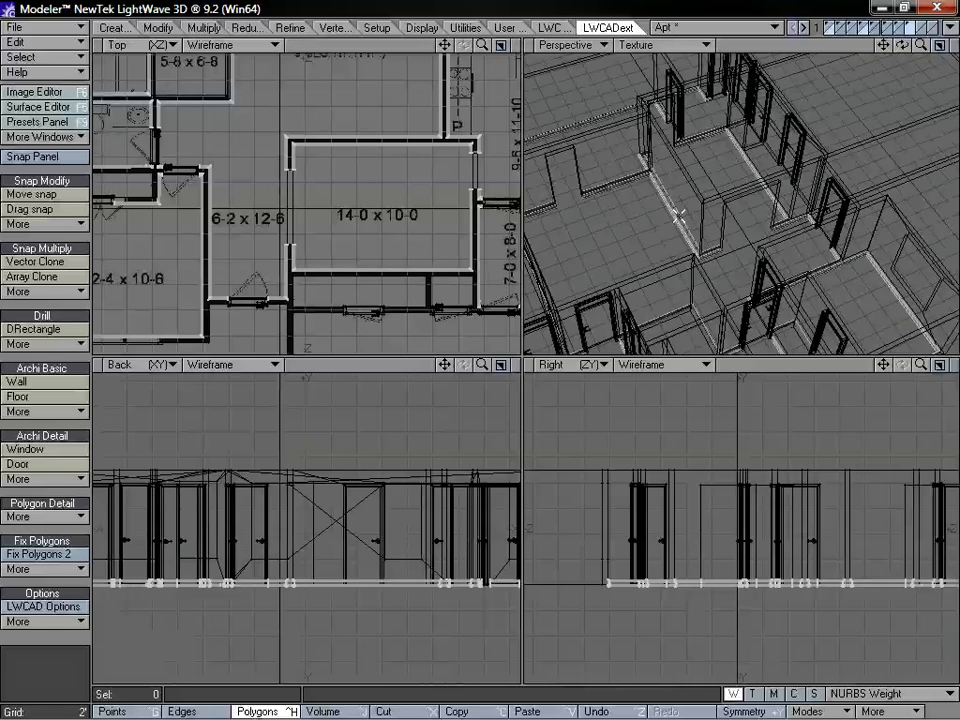
- Enlarge the Perspective view to full size and bring the doors, walls, windows and ceiling trim into the foreground with the baseboards
key(KP_0)
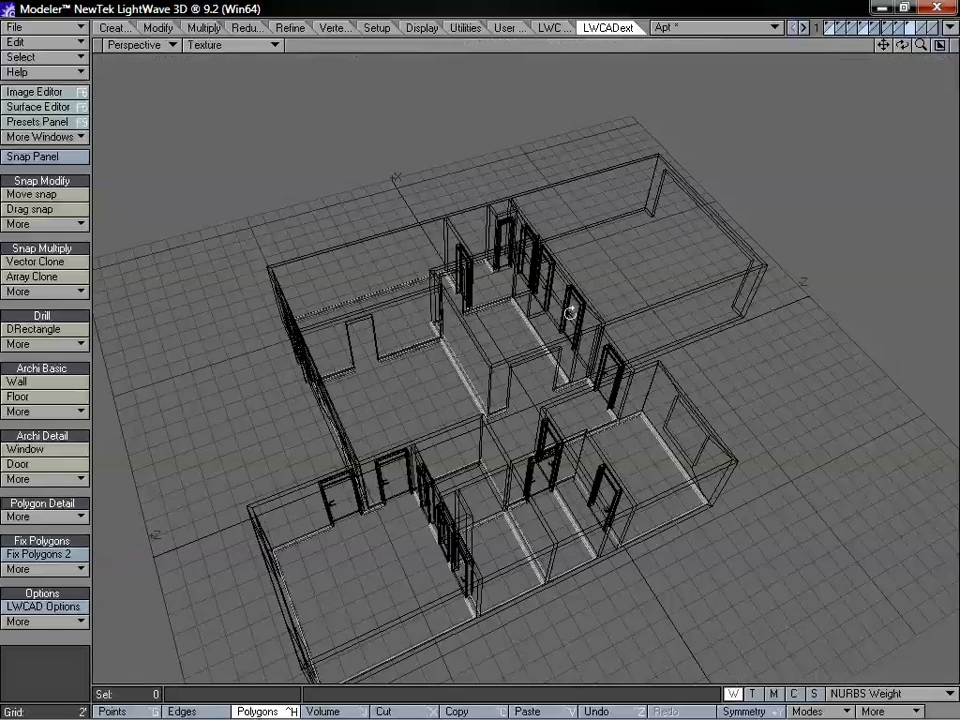
mouse_move(568, 313)
alt+mouse_down()
mouse_move(692, 306)
mouse_move(570, 306)
alt+mouse_up()
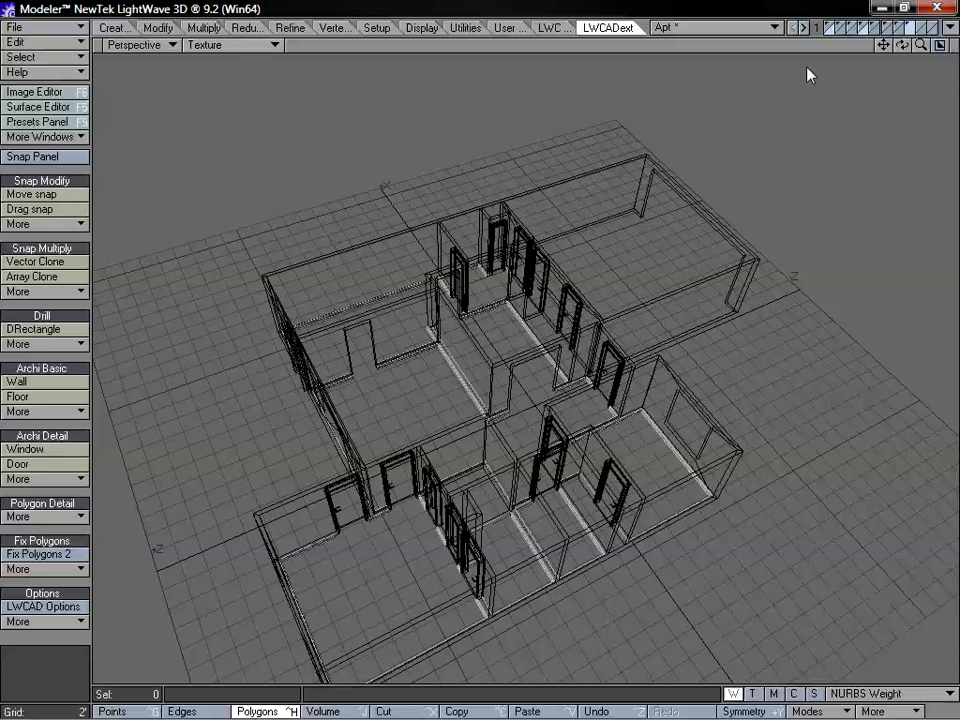
click(851, 28)
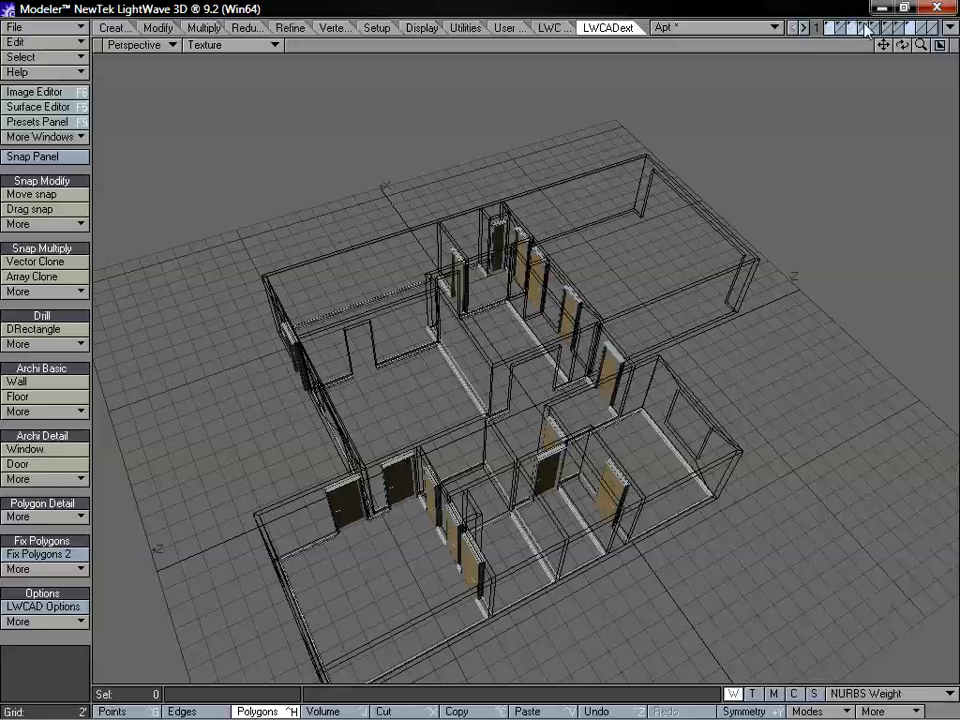
shift+click(866, 28)
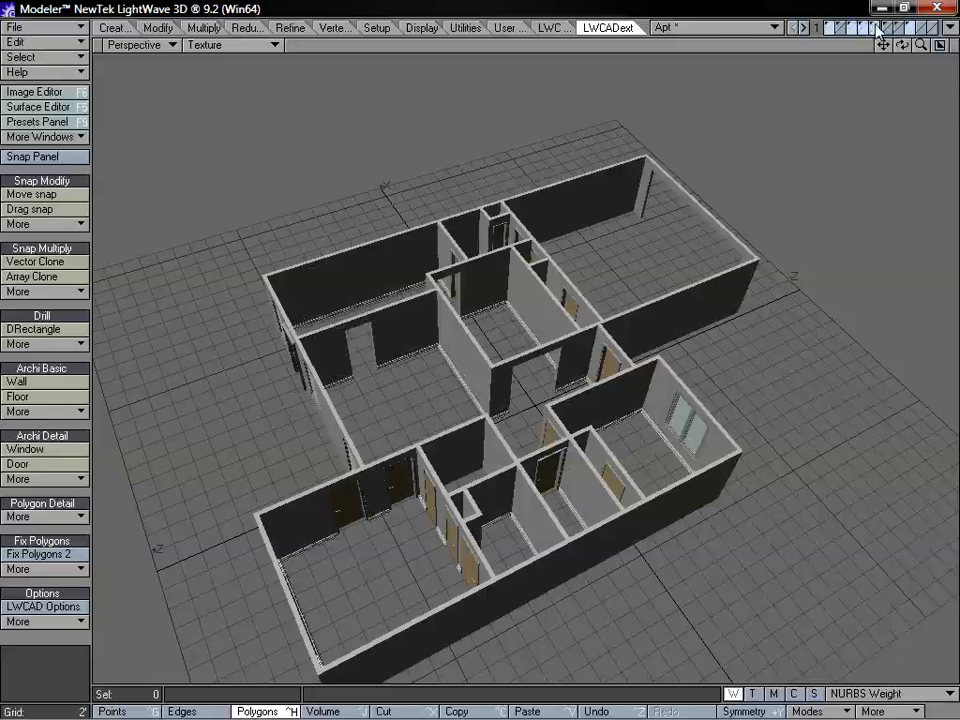
shift+click(876, 28)
shift+click(876, 28)
shift+click(889, 28)
shift+click(899, 28)
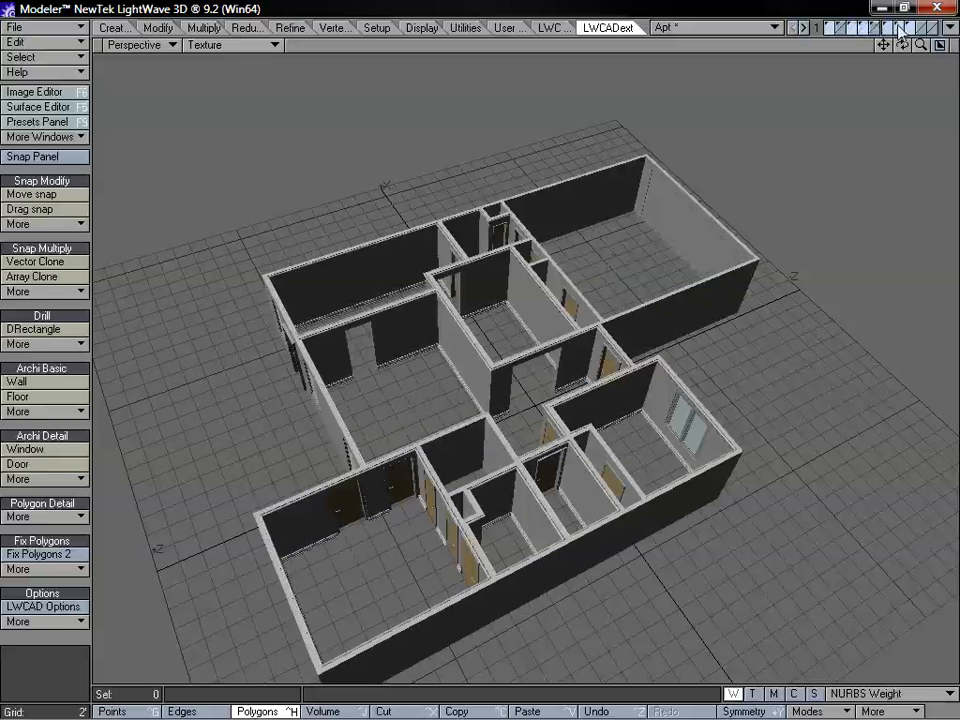
- Examine how the baseboards end at the wide doorless openings around the hallway and central rooms
drag(919, 43, 480, 351)
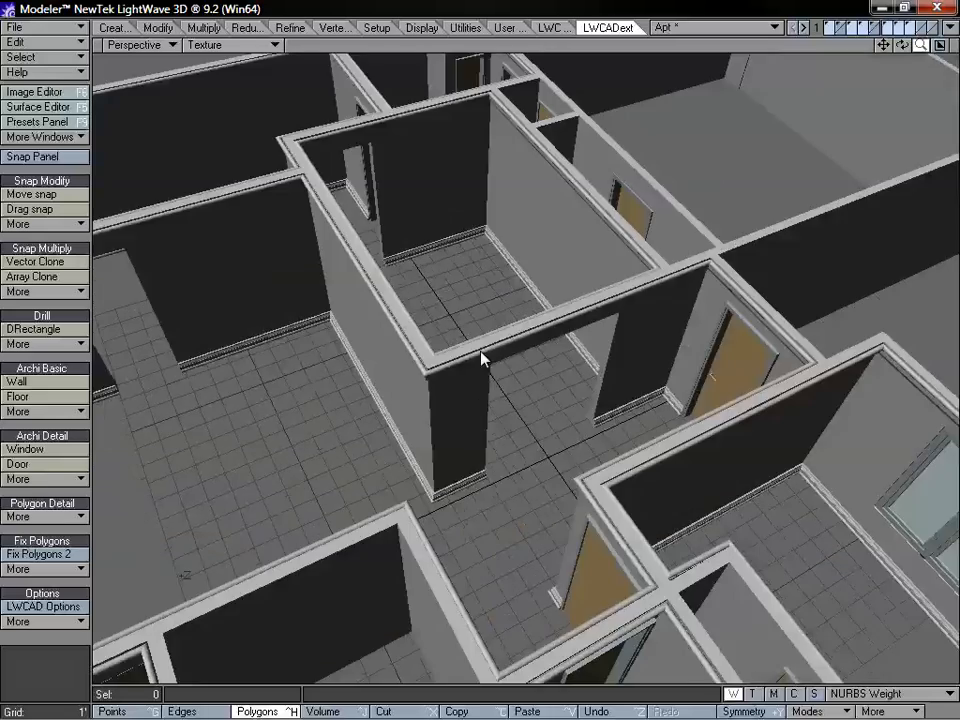
alt+drag(607, 333, 602, 263)
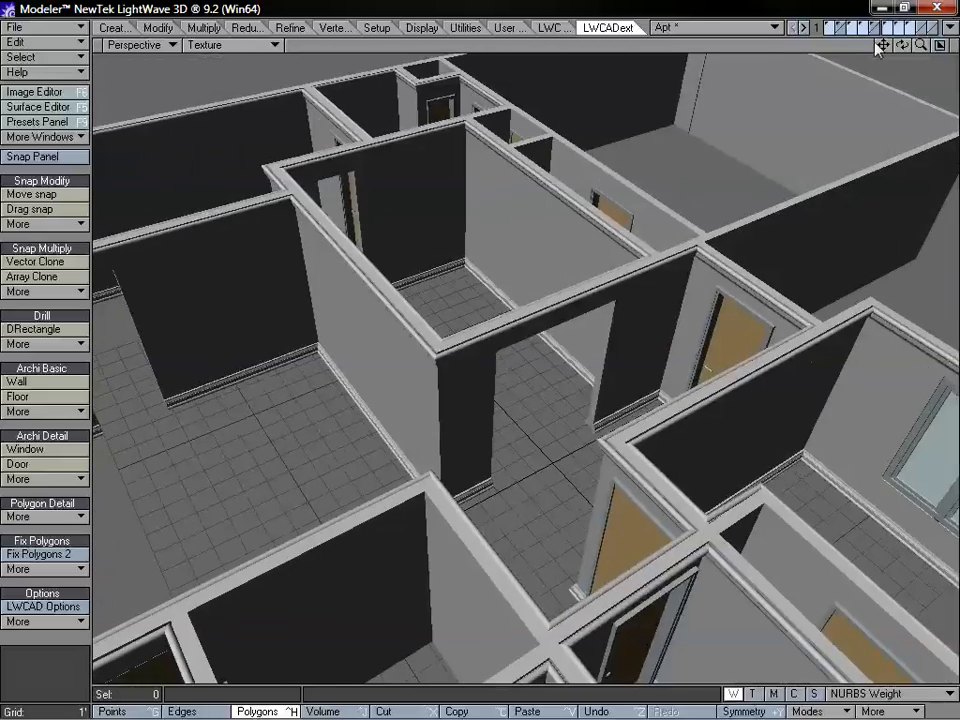
drag(881, 46, 783, 125)
alt+drag(503, 311, 627, 340)
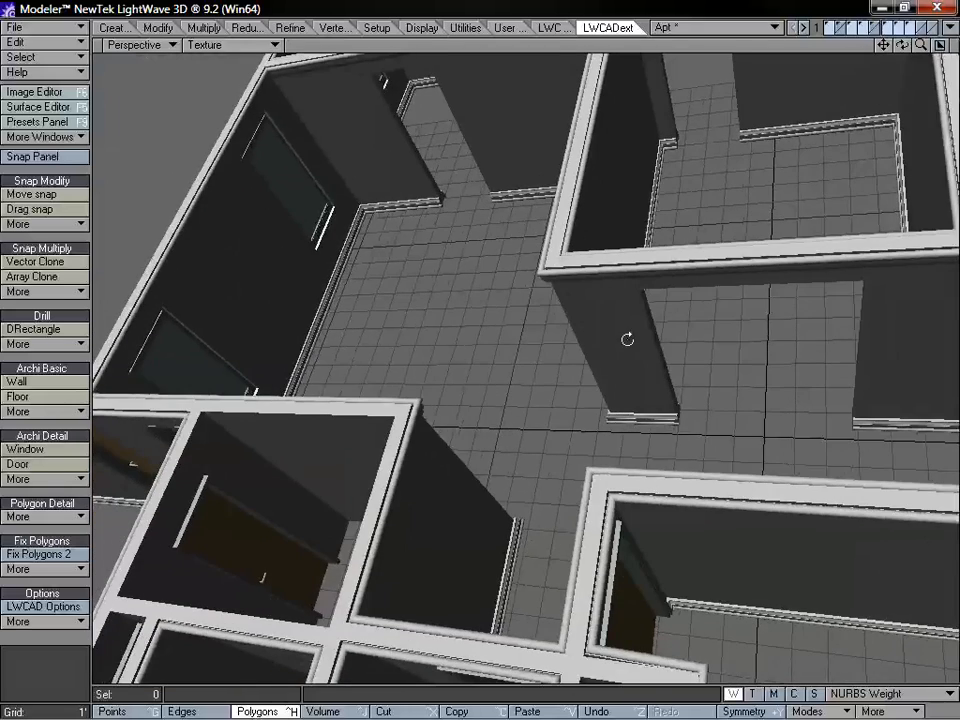
drag(883, 45, 785, 93)
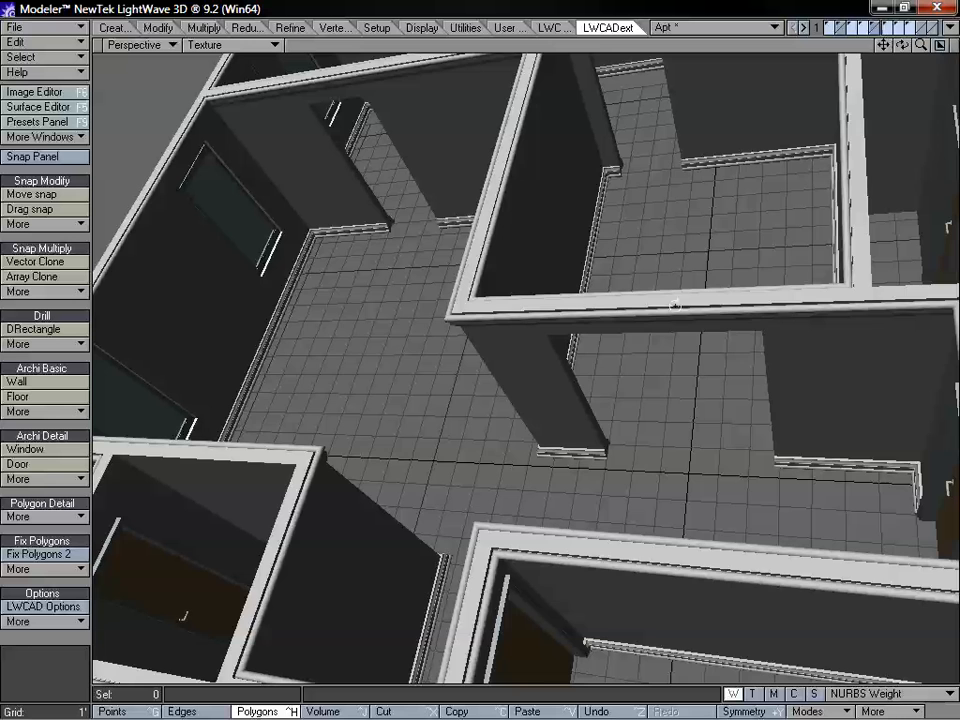
alt+drag(691, 252, 687, 289)
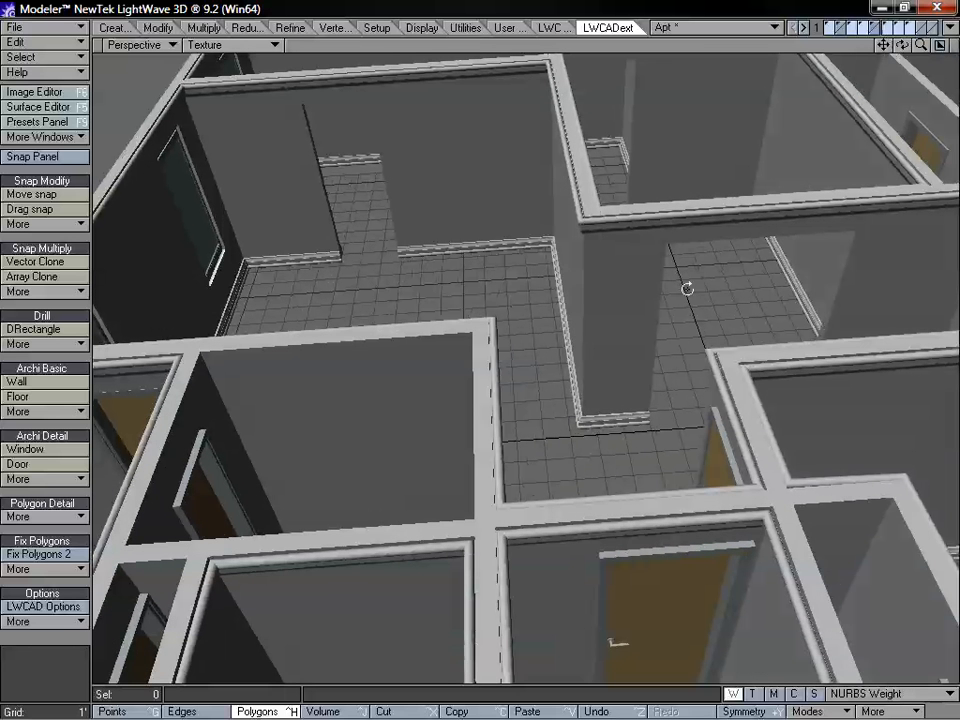
- Isolate the wall layer and view the wide doorless opening up close
mouse_move(883, 45)
mouse_down()
mouse_move(881, 59)
mouse_move(918, 50)
mouse_move(872, 42)
mouse_move(882, 52)
mouse_up()
click(864, 26)
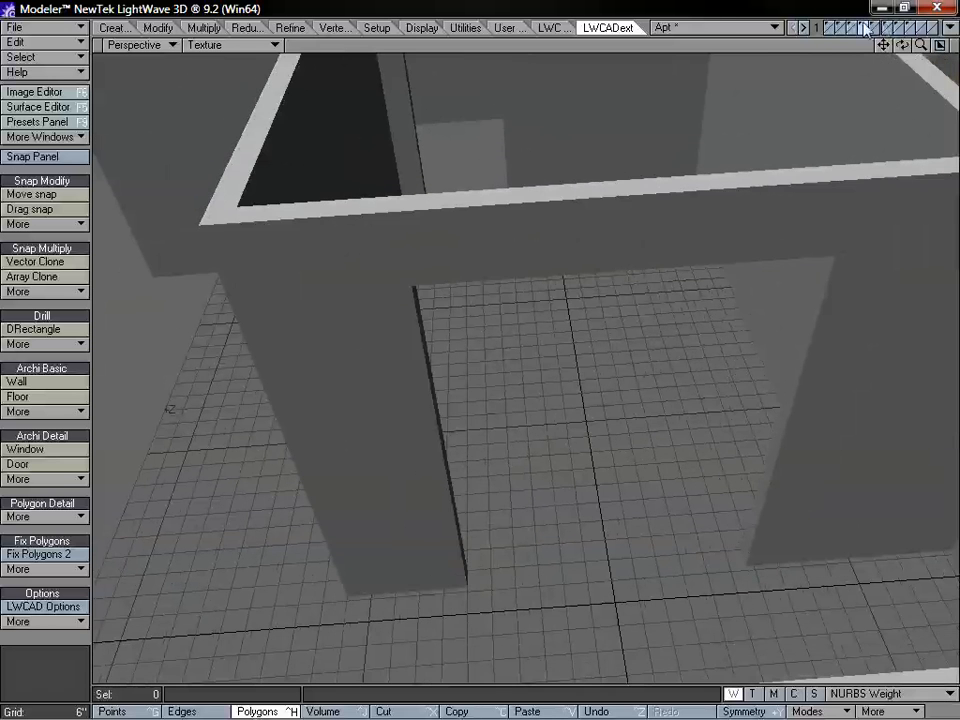
- Set an empty layer as the foreground with the wall layer in the background, keeping the wide doorless opening in view
alt+drag(645, 338, 671, 347)
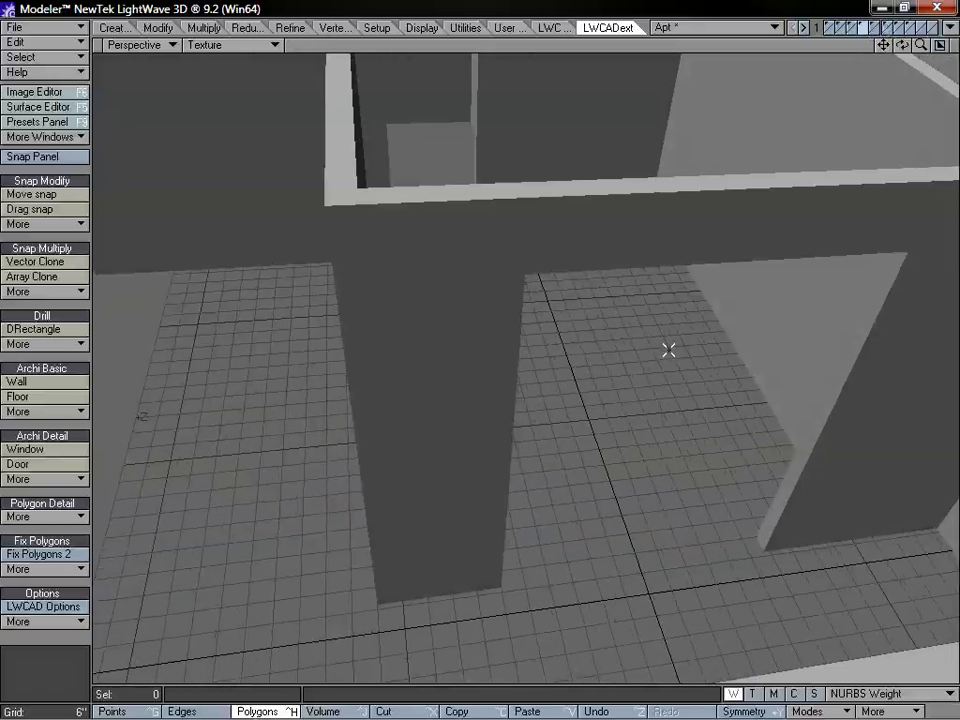
click(923, 24)
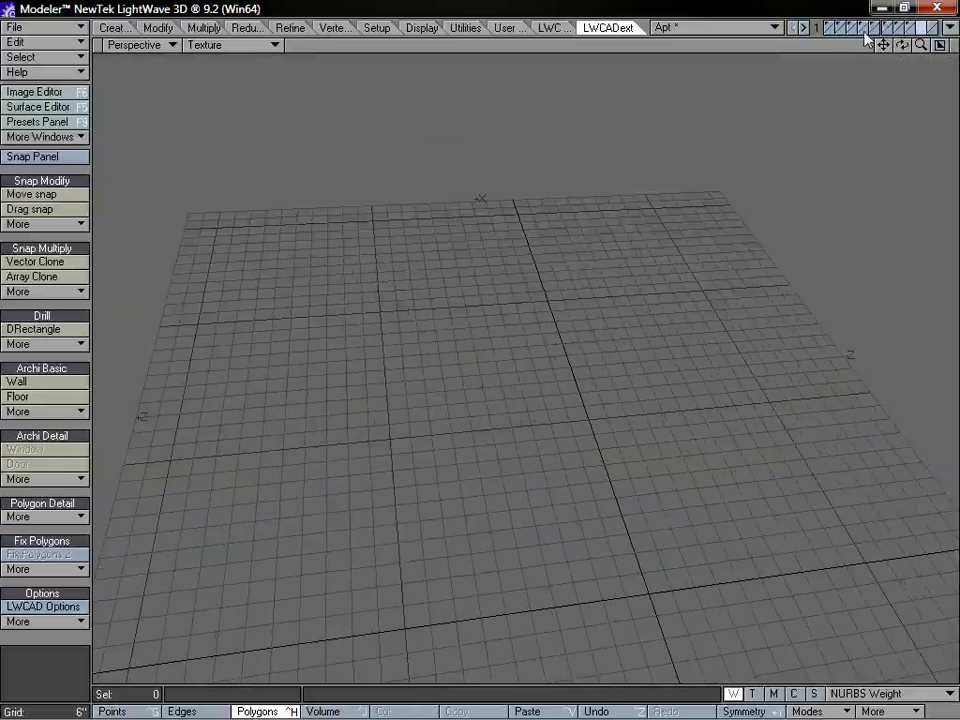
click(863, 32)
alt+drag(600, 394, 601, 413)
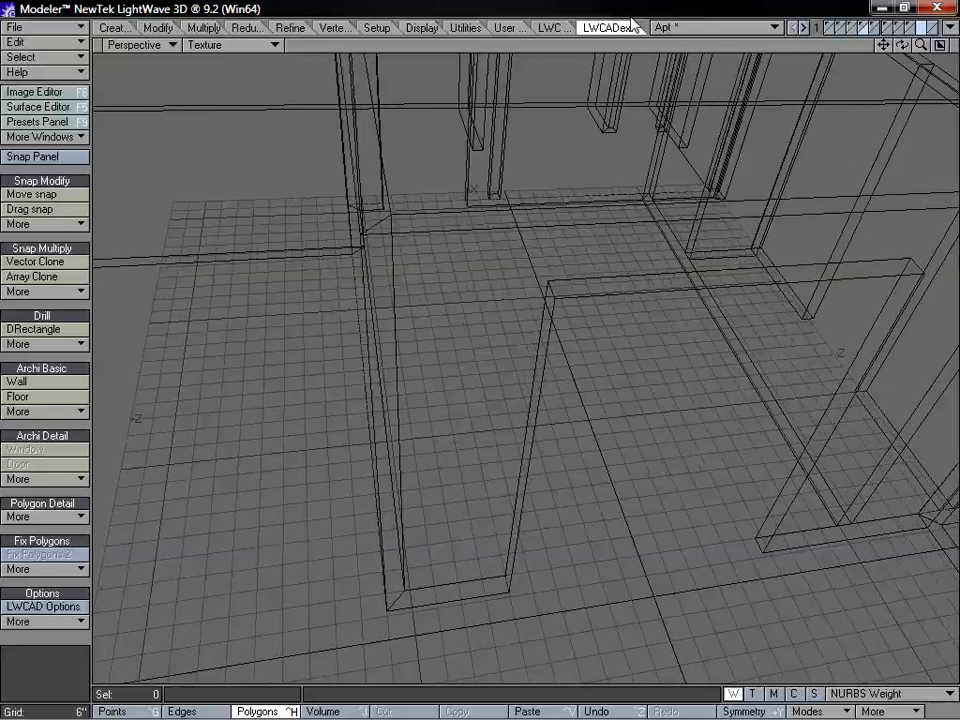
- Draw a three-segment line snapped to the corners of the wide doorless opening, along one jamb, the head and the other jamb
click(562, 28)
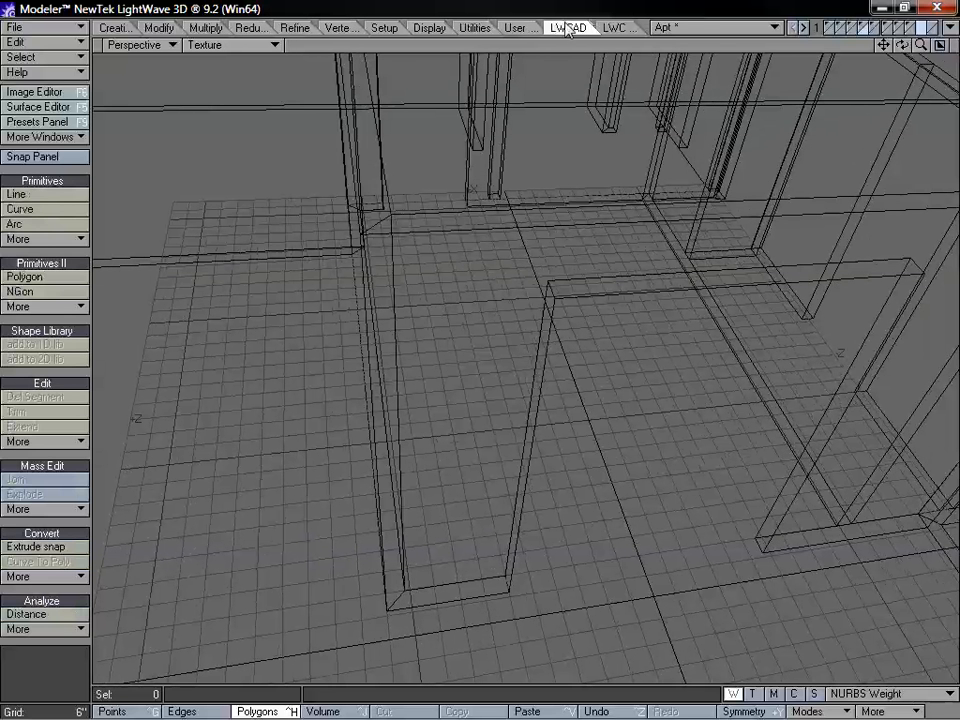
click(45, 194)
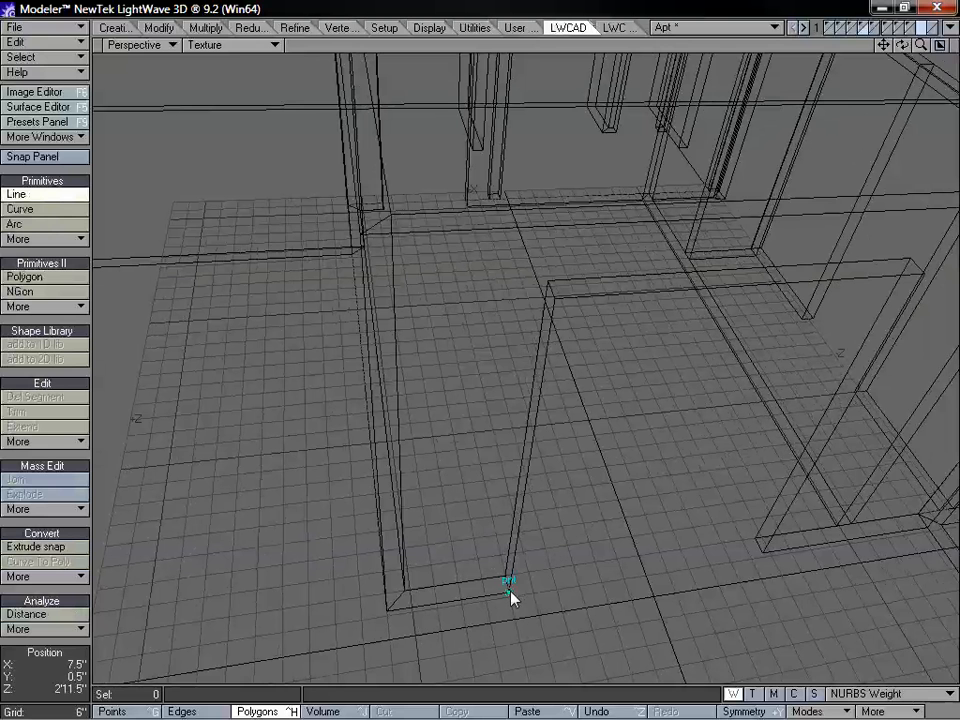
click(553, 301)
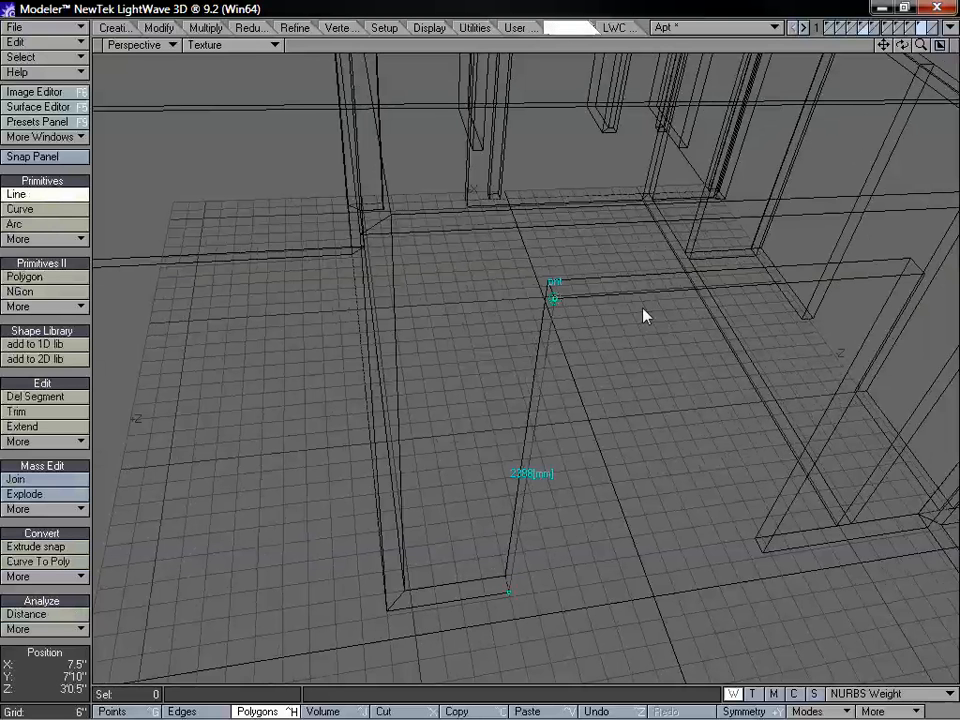
click(925, 274)
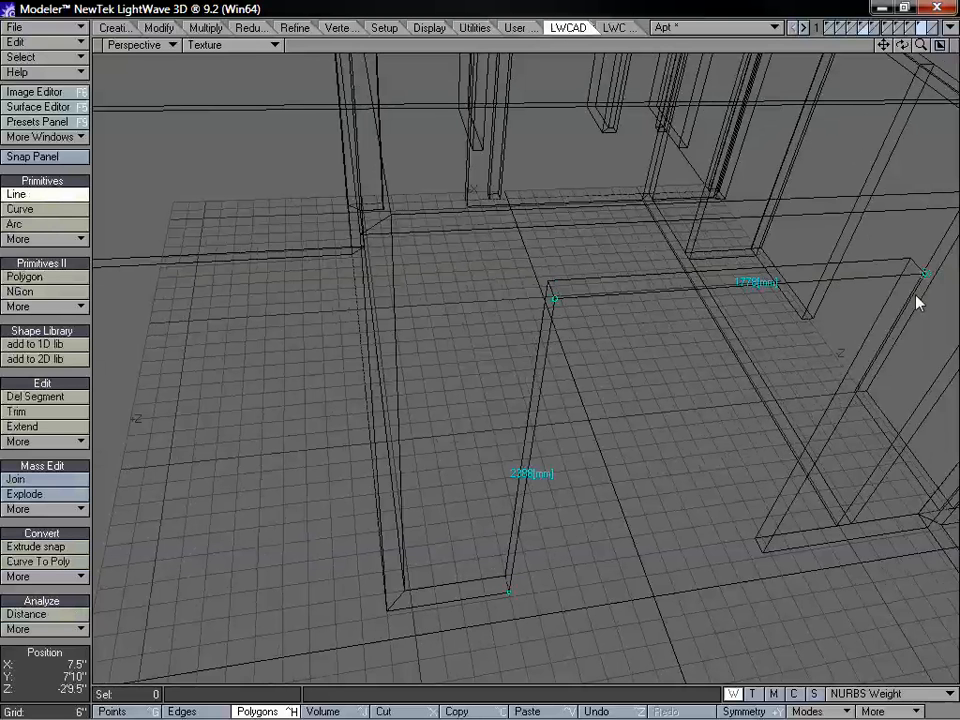
click(764, 552)
key(space)
- Select the opening's outline and run Profiler along it with the hand_rail_06.s2d shape, showing its numeric settings clear of the opening
alt+drag(769, 514, 761, 449)
click(671, 290)
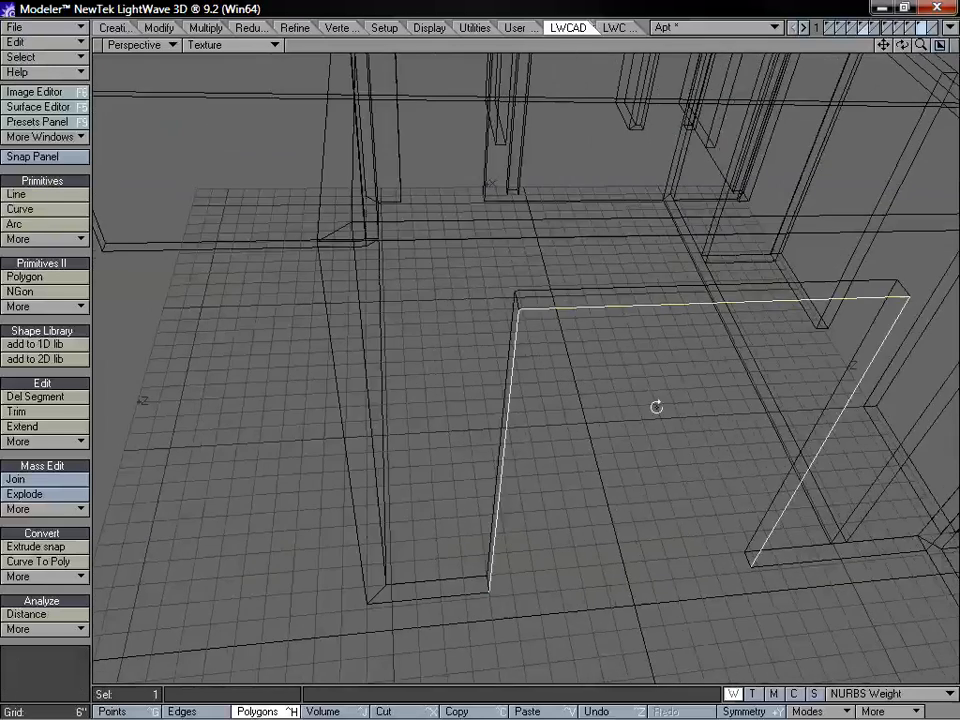
mouse_move(656, 403)
alt+mouse_down()
mouse_move(656, 463)
mouse_move(645, 463)
mouse_move(664, 471)
alt+mouse_up()
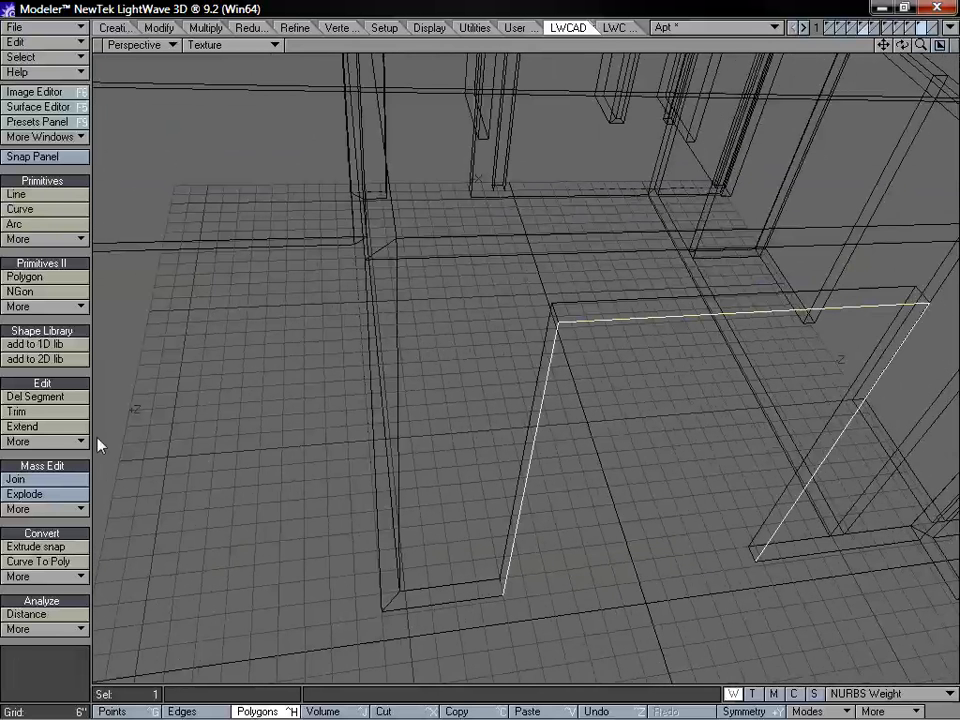
click(60, 494)
click(609, 27)
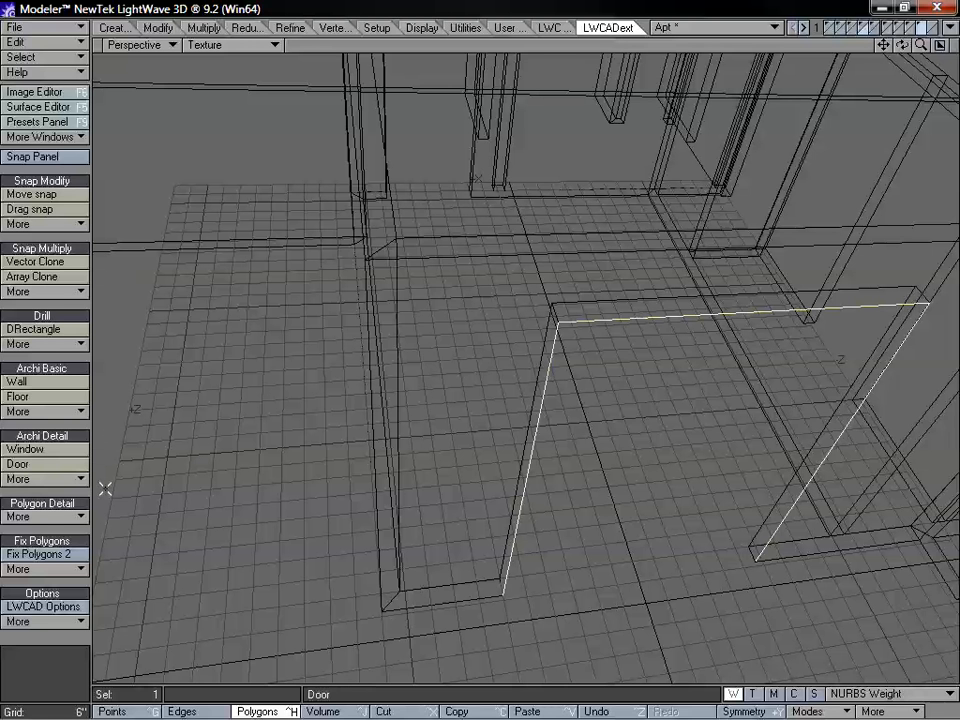
click(50, 517)
click(60, 517)
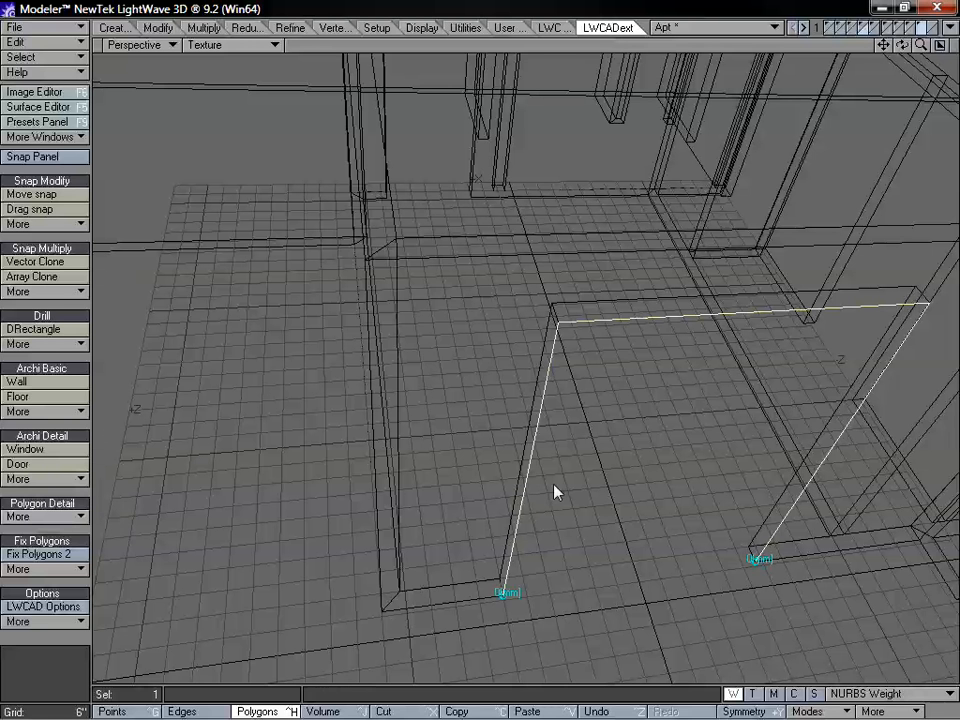
key(n)
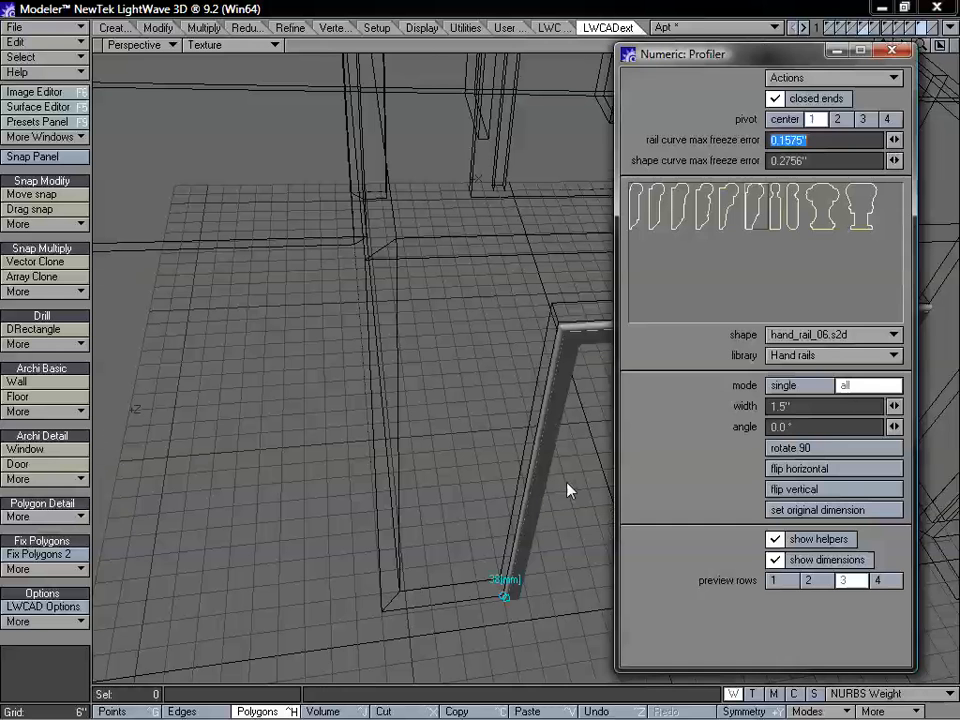
drag(718, 68, 175, 52)
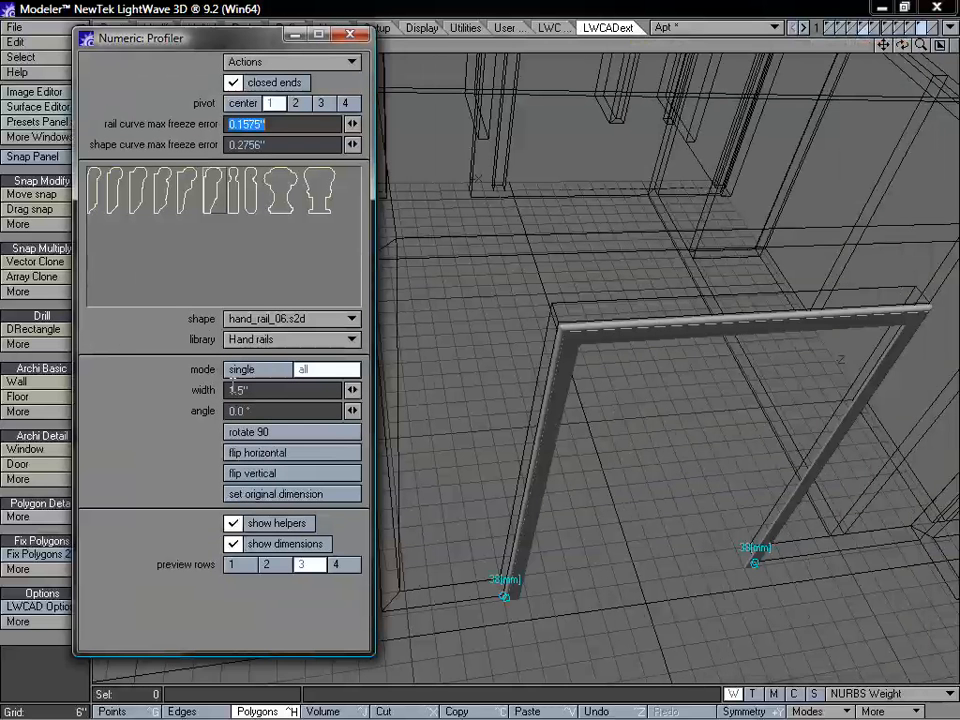
- Set the trim profile's width to 2.6" and its pivot to 2
text(2.6)
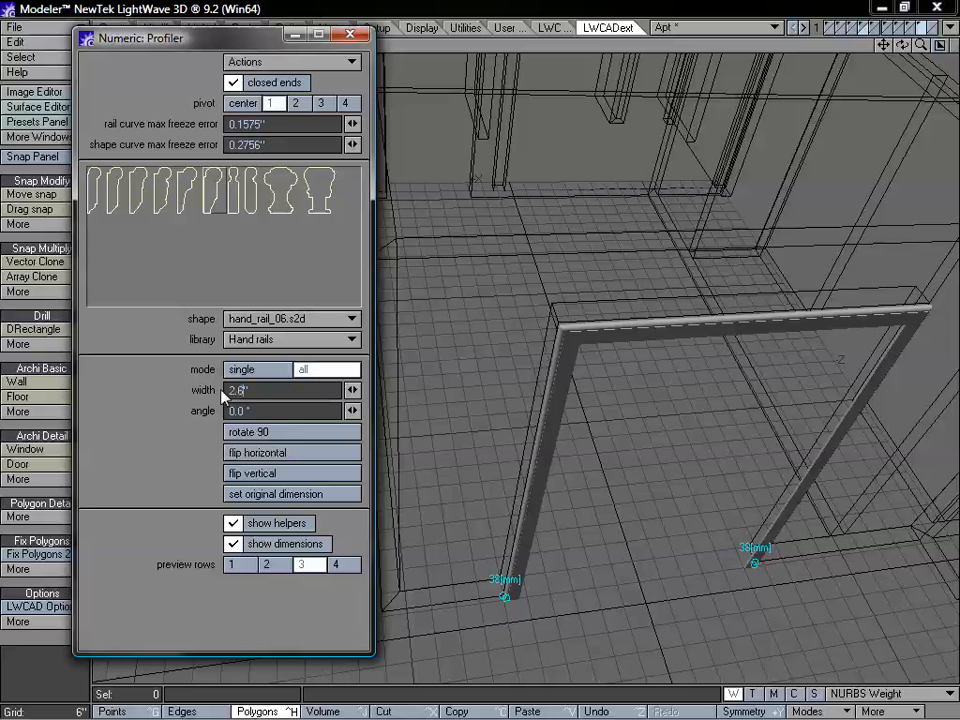
key(Tab)
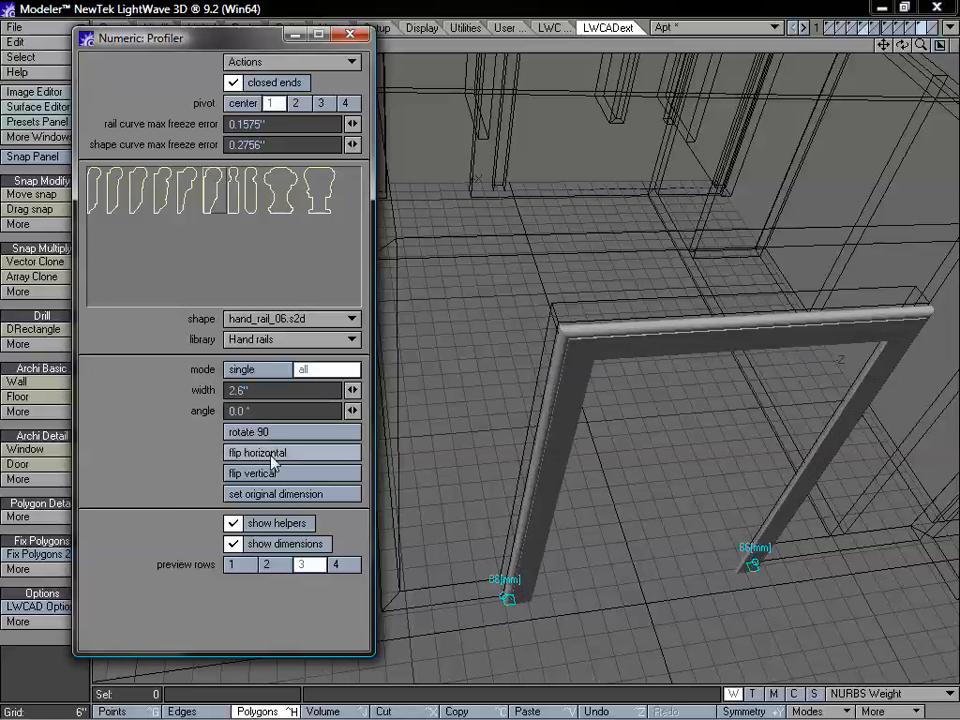
alt+drag(643, 379, 633, 361)
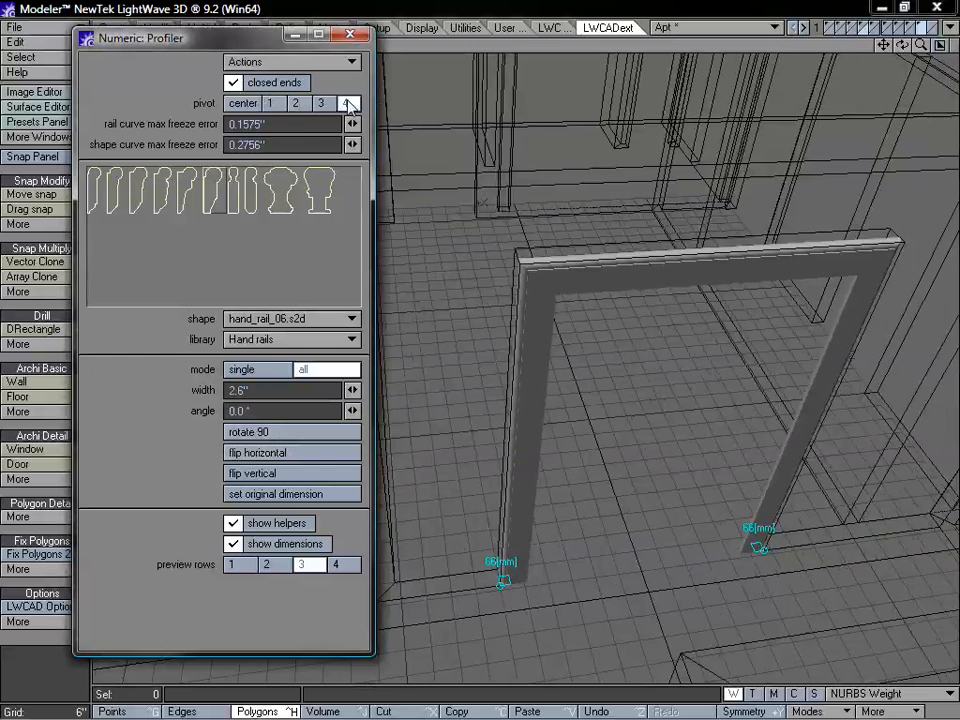
click(300, 104)
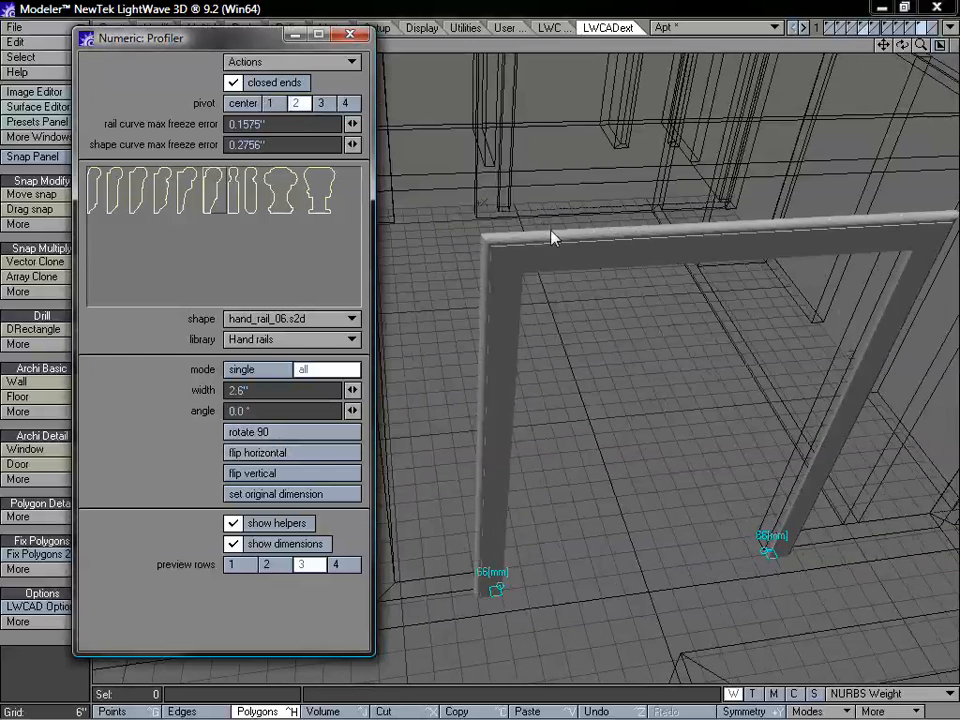
- Flip the trim profile horizontally and check its orientation around the opening
alt+drag(552, 237, 607, 582)
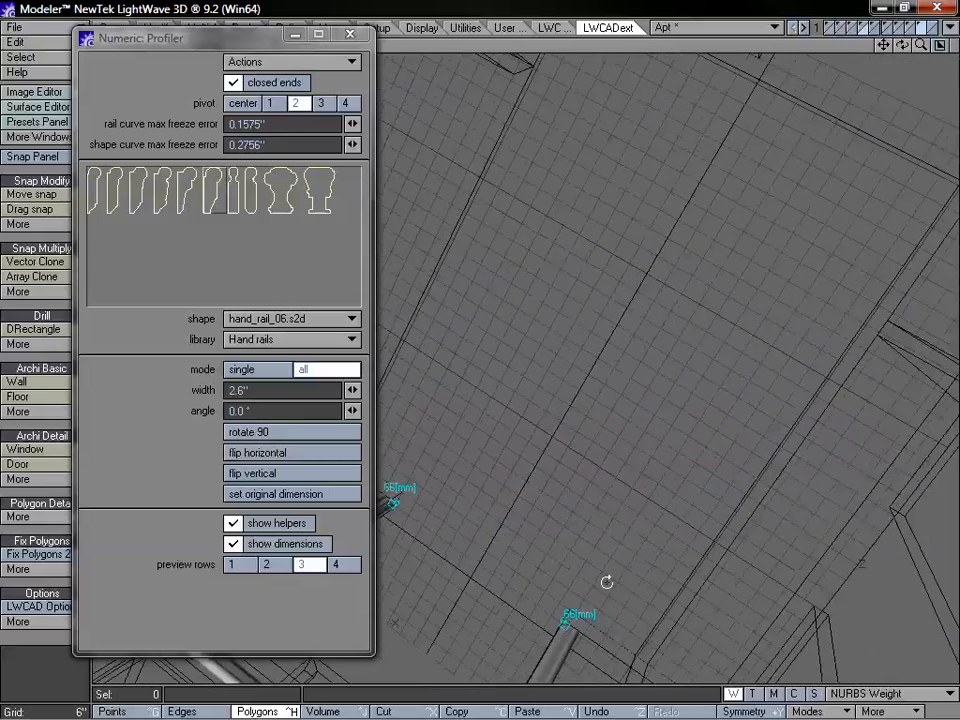
alt+drag(575, 622, 568, 377)
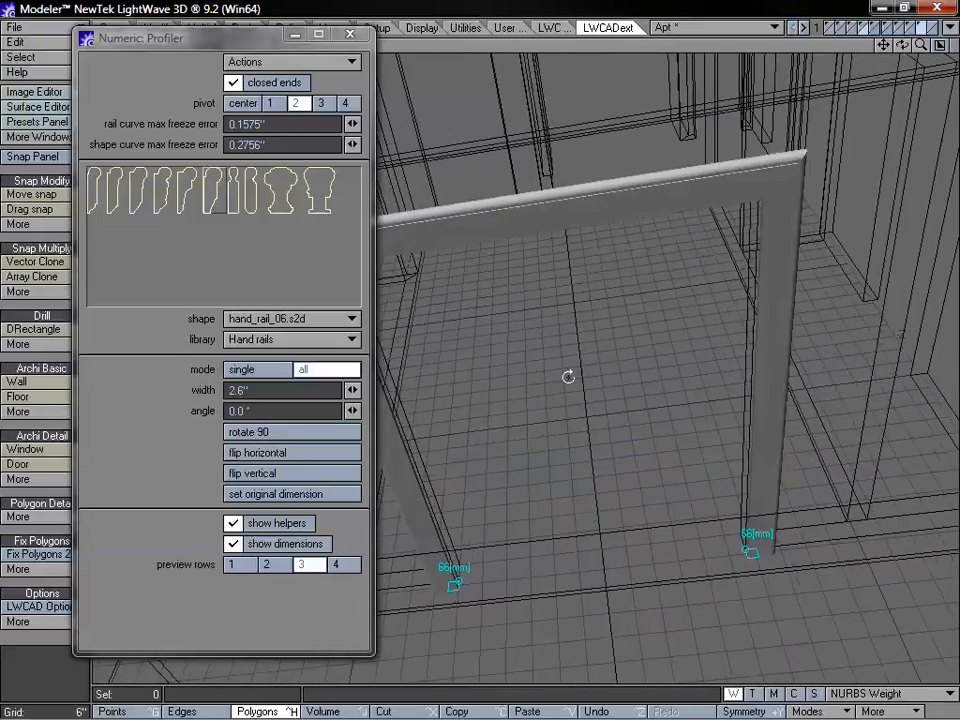
click(283, 455)
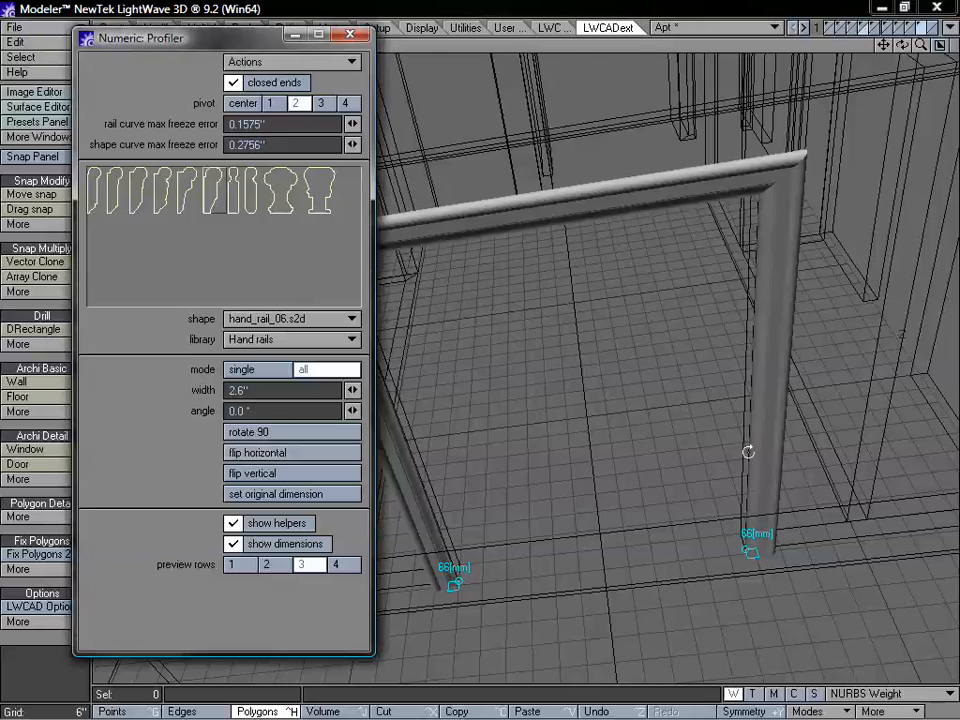
alt+drag(748, 450, 641, 446)
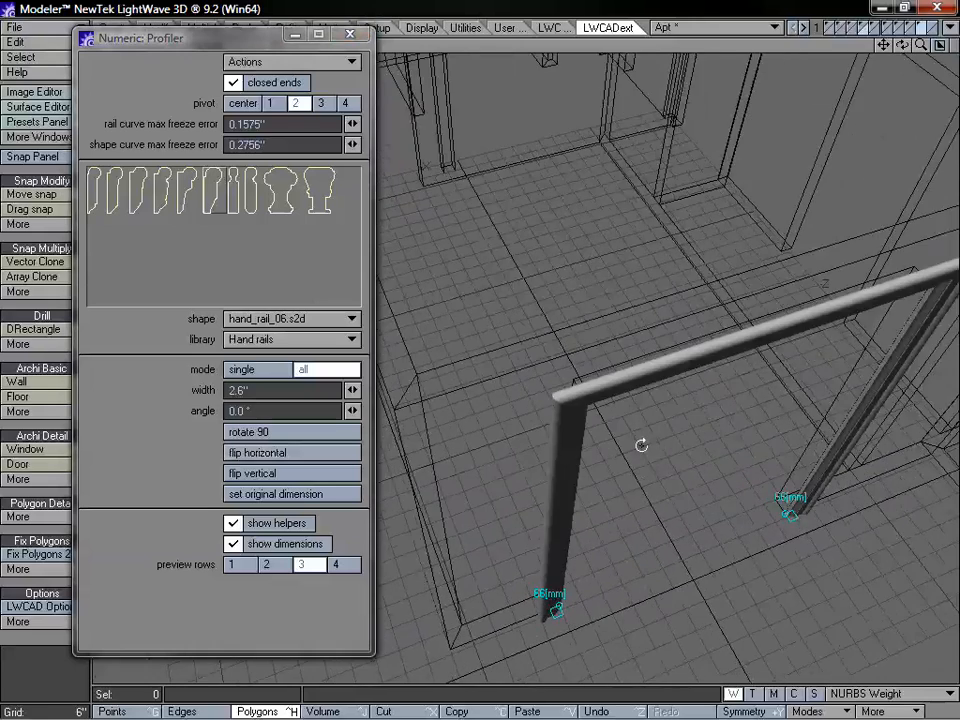
alt+drag(673, 403, 750, 422)
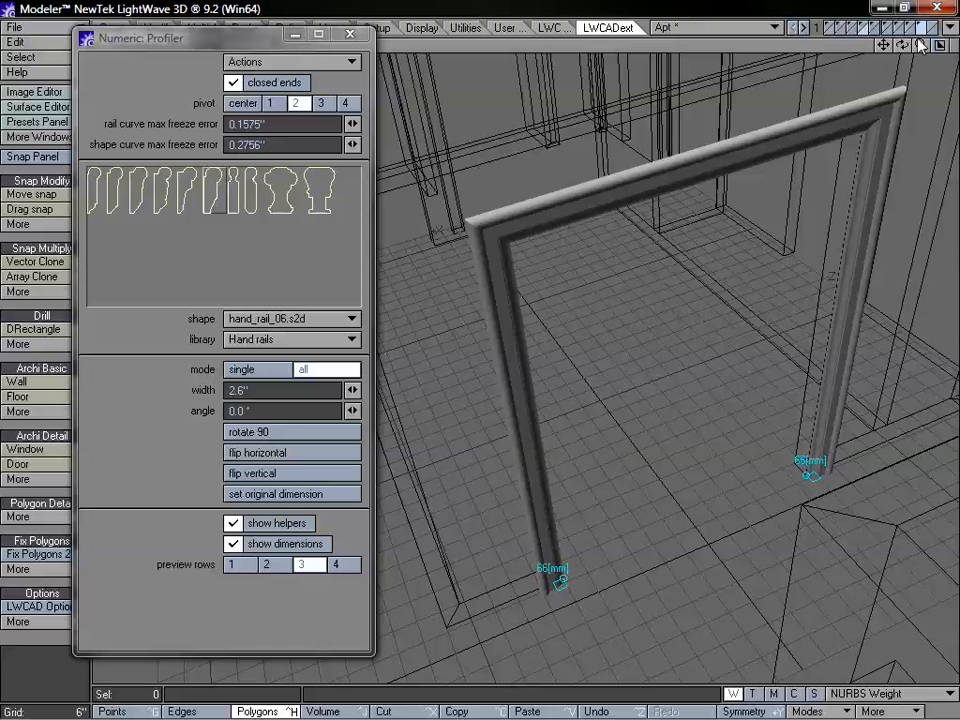
drag(921, 45, 868, 45)
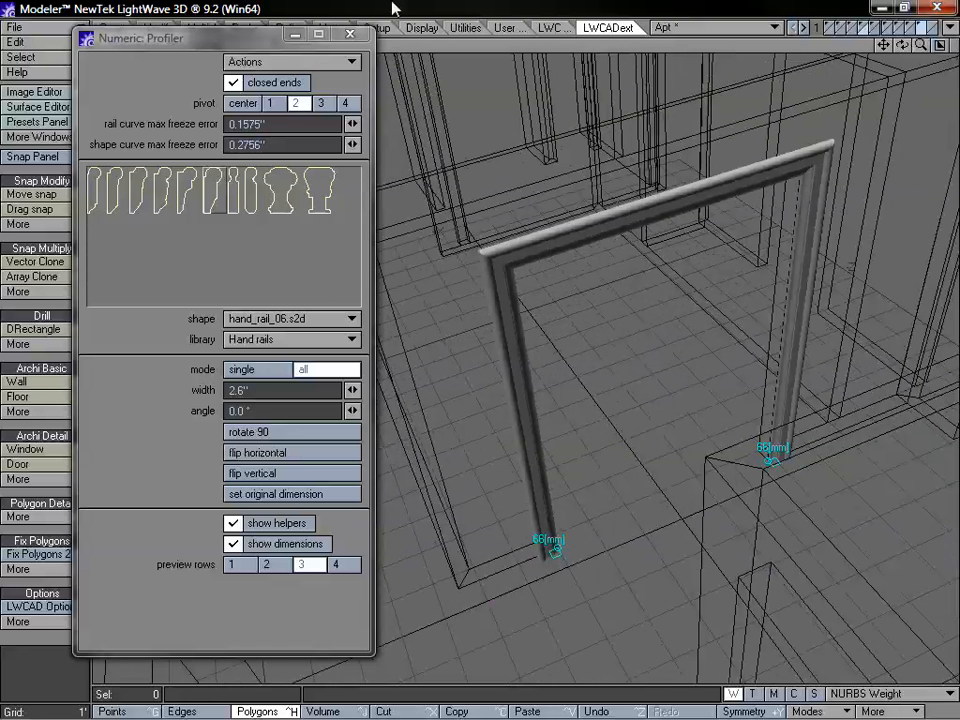
- Close the Profiler settings and bring the wall and baseboard layers into the foreground with the opening trim
click(350, 34)
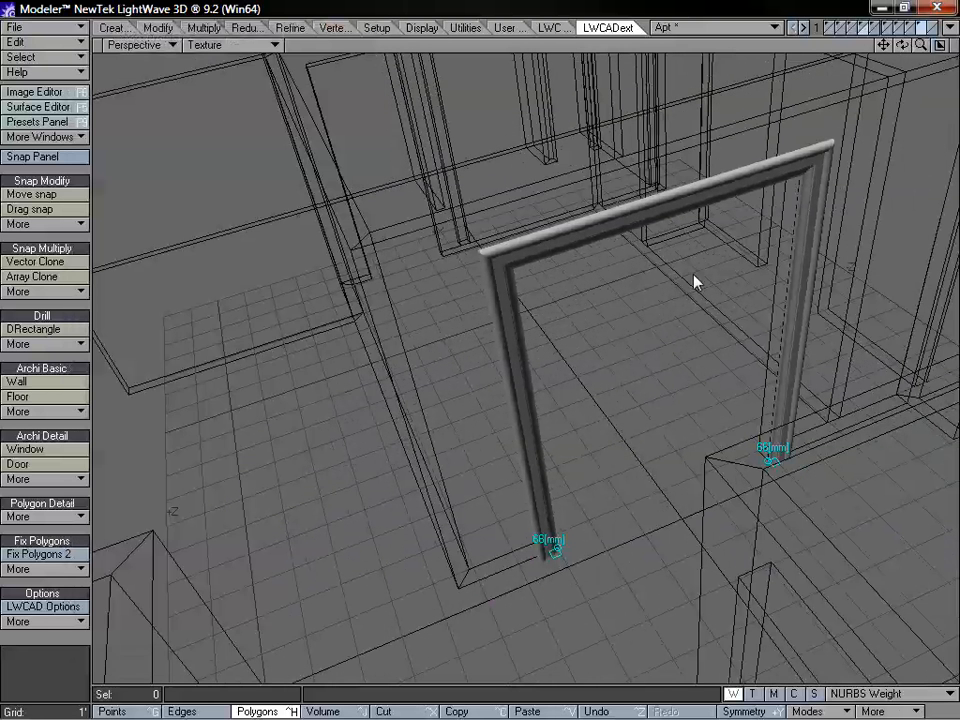
shift+click(863, 24)
shift+click(910, 24)
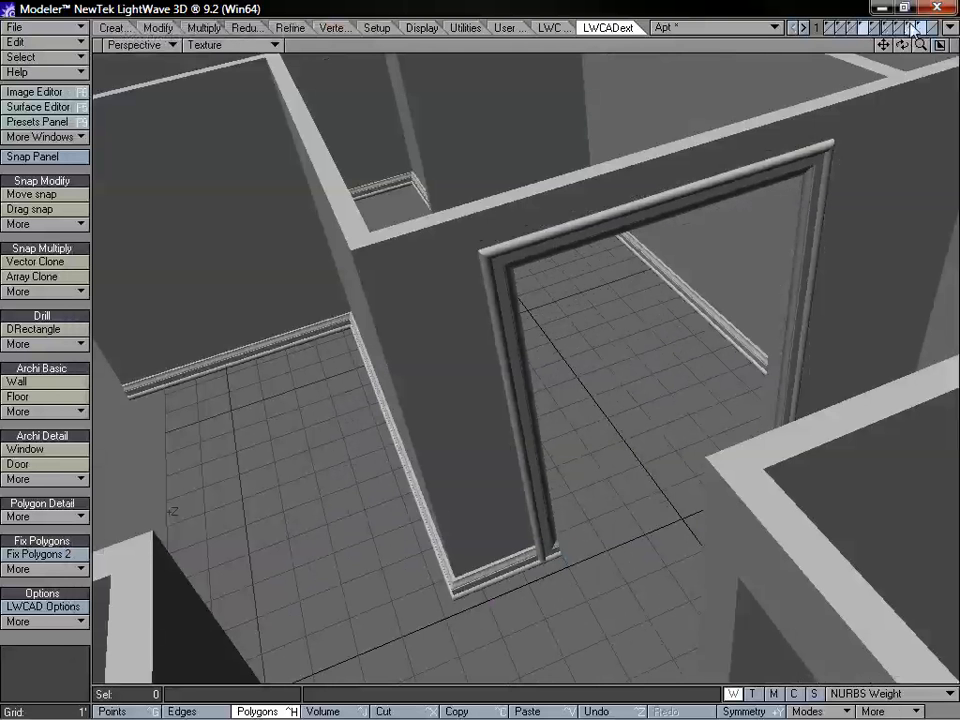
- Examine how the new opening trim meets the wall and the baseboard ends at both jambs
alt+drag(594, 369, 594, 398)
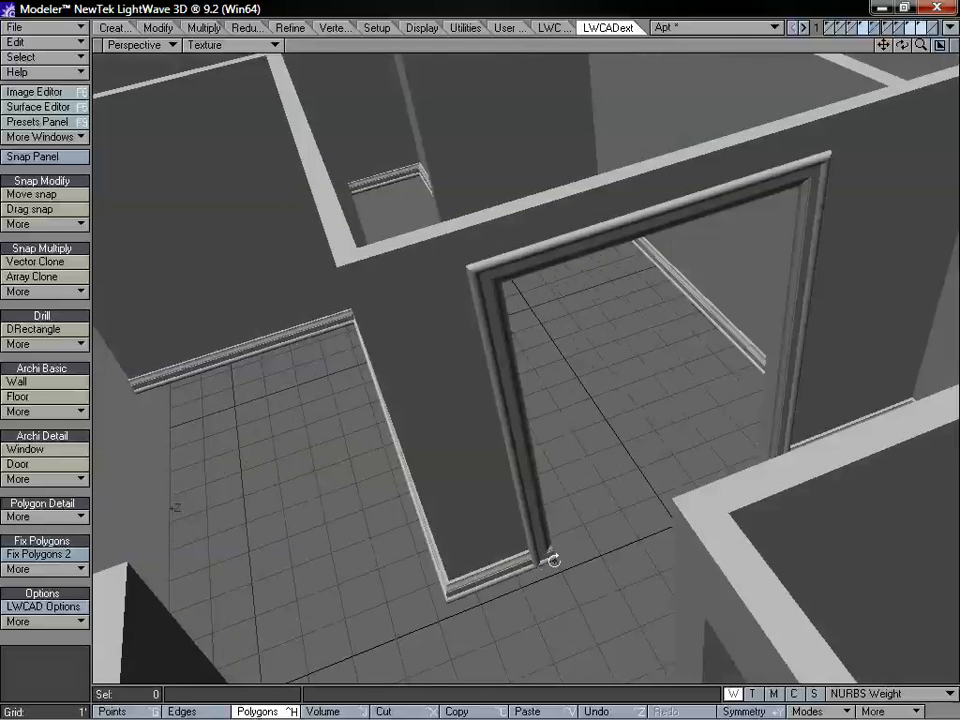
alt+drag(553, 560, 684, 398)
alt+drag(507, 384, 537, 398)
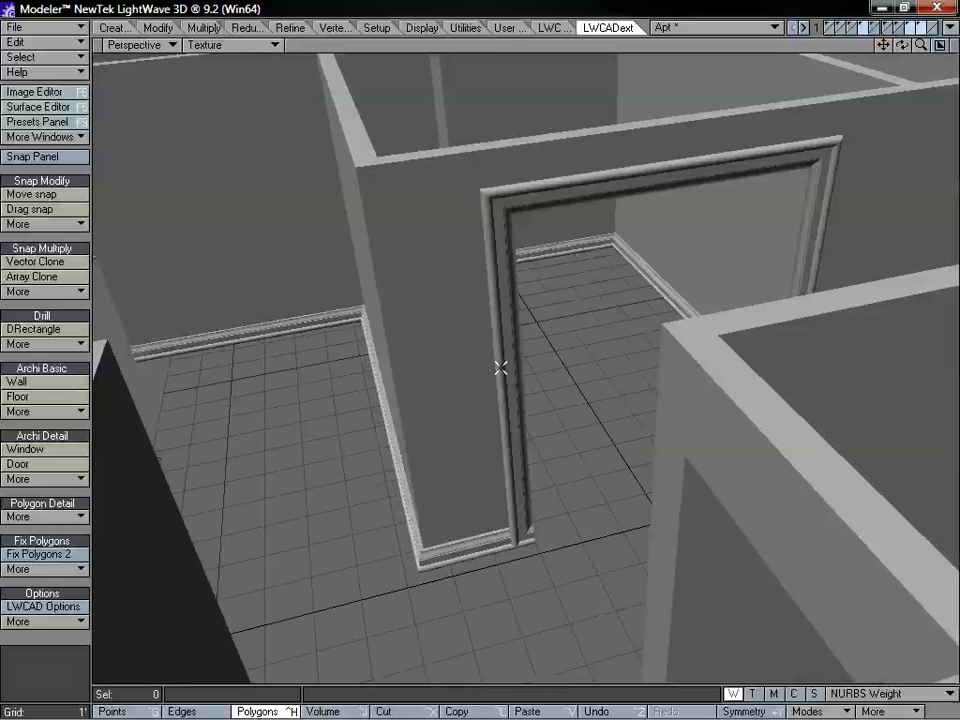
alt+drag(424, 431, 745, 449)
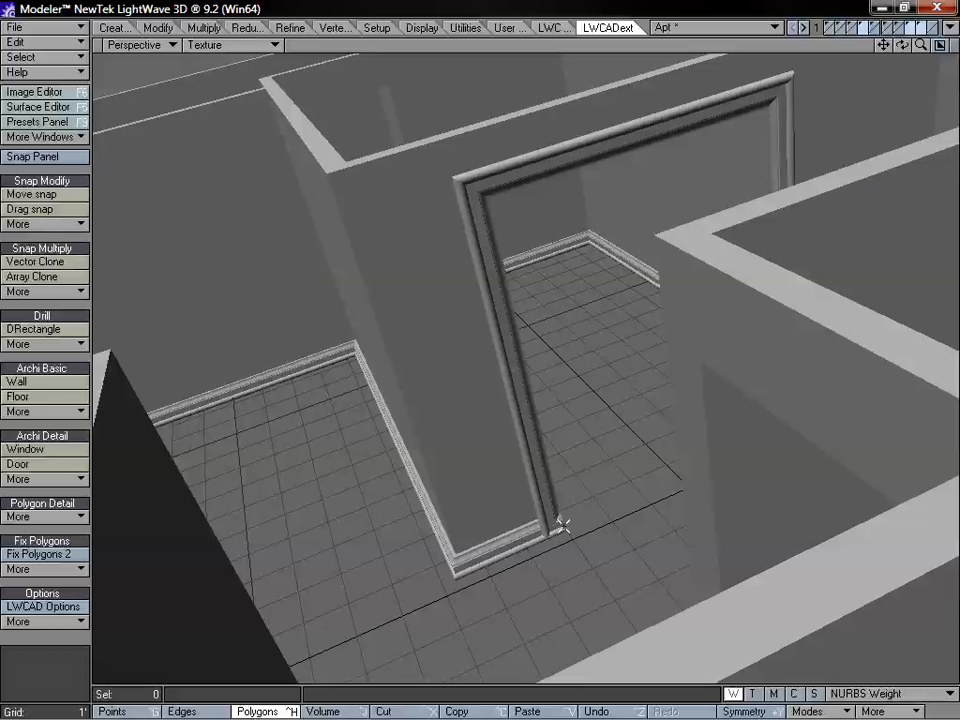
mouse_move(901, 47)
mouse_down()
mouse_move(904, 110)
mouse_move(900, 47)
mouse_move(916, 56)
mouse_up()
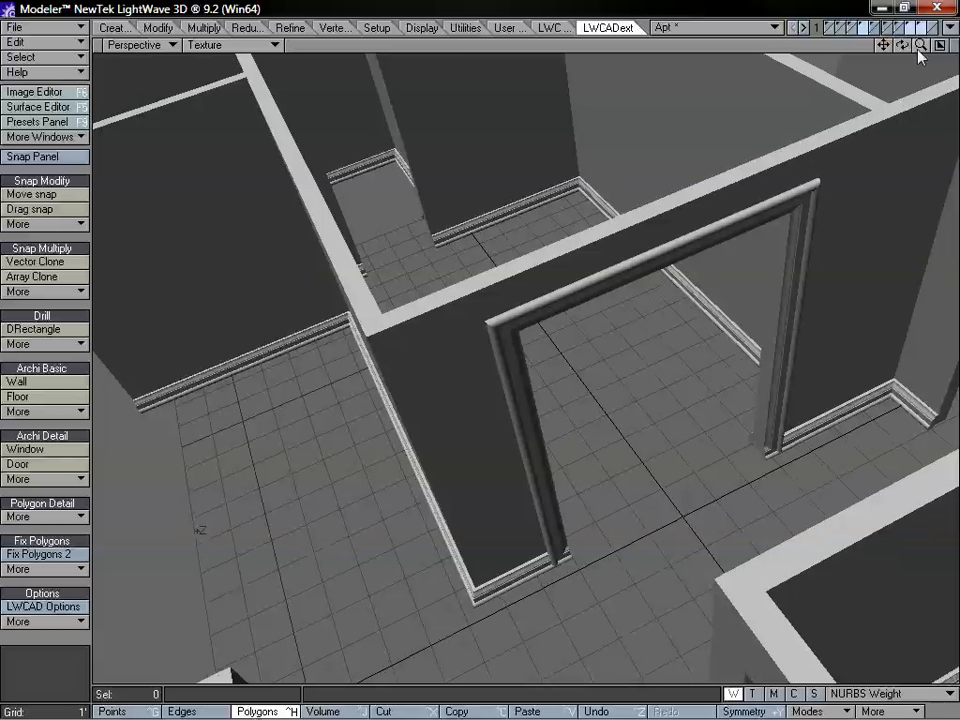
drag(921, 46, 911, 47)
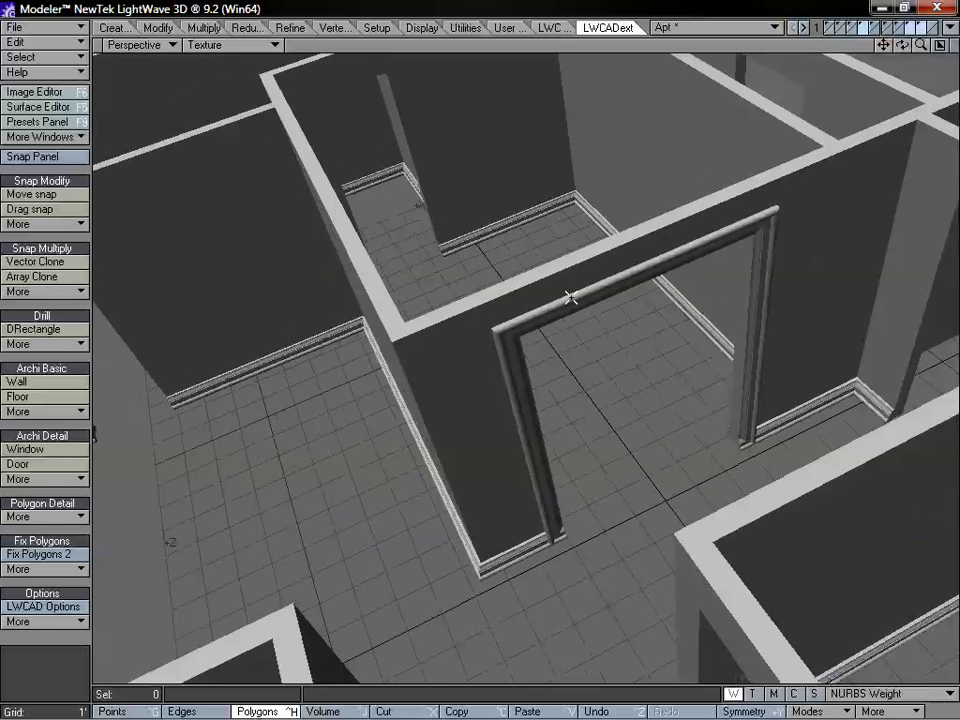
alt+drag(582, 345, 617, 309)
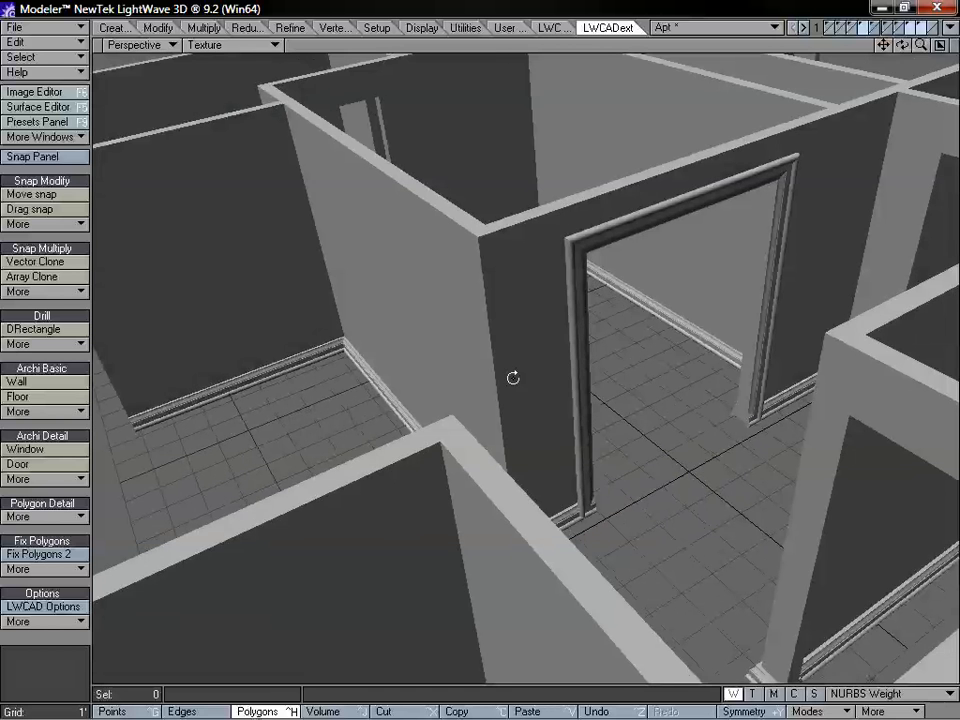
alt+drag(512, 378, 539, 399)
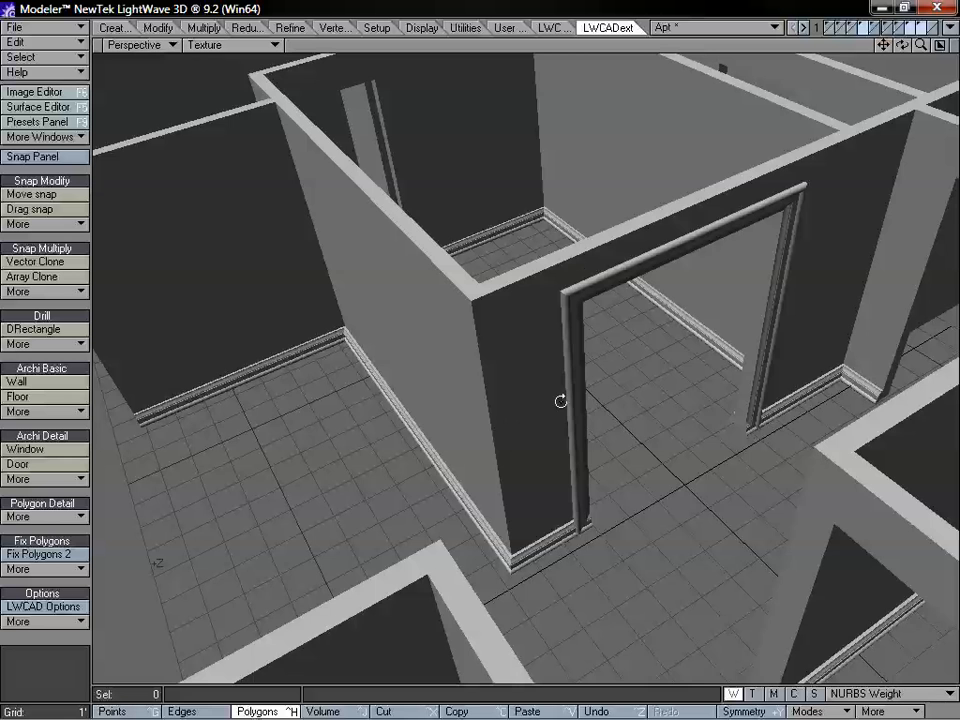
alt+drag(560, 401, 595, 453)
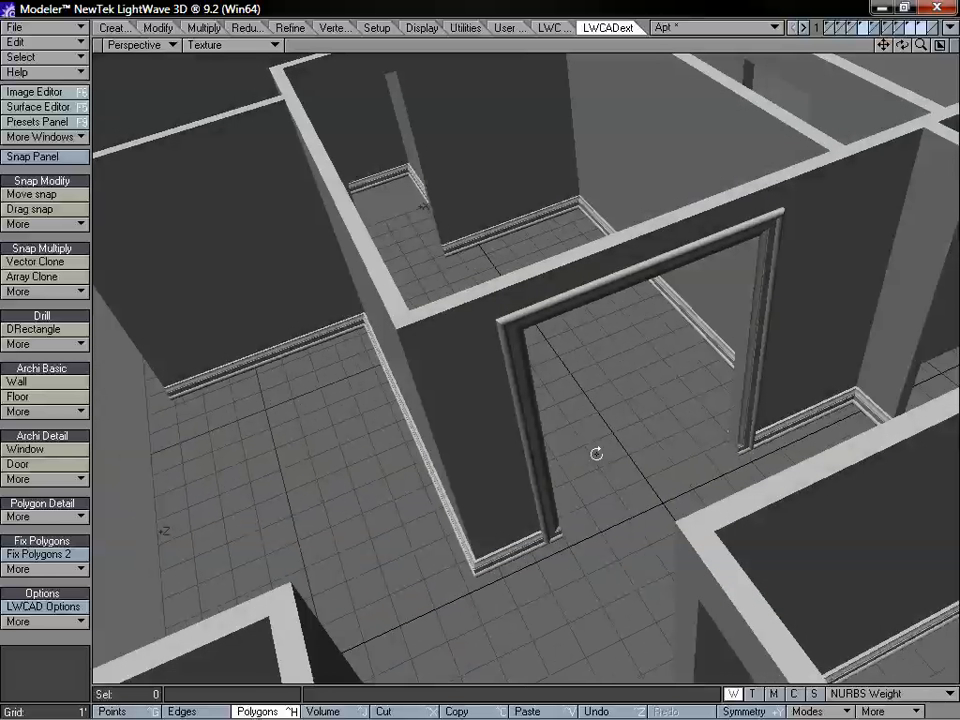
mouse_move(596, 454)
alt+mouse_down()
mouse_move(587, 465)
mouse_move(538, 424)
mouse_move(499, 431)
mouse_move(607, 447)
alt+mouse_up()
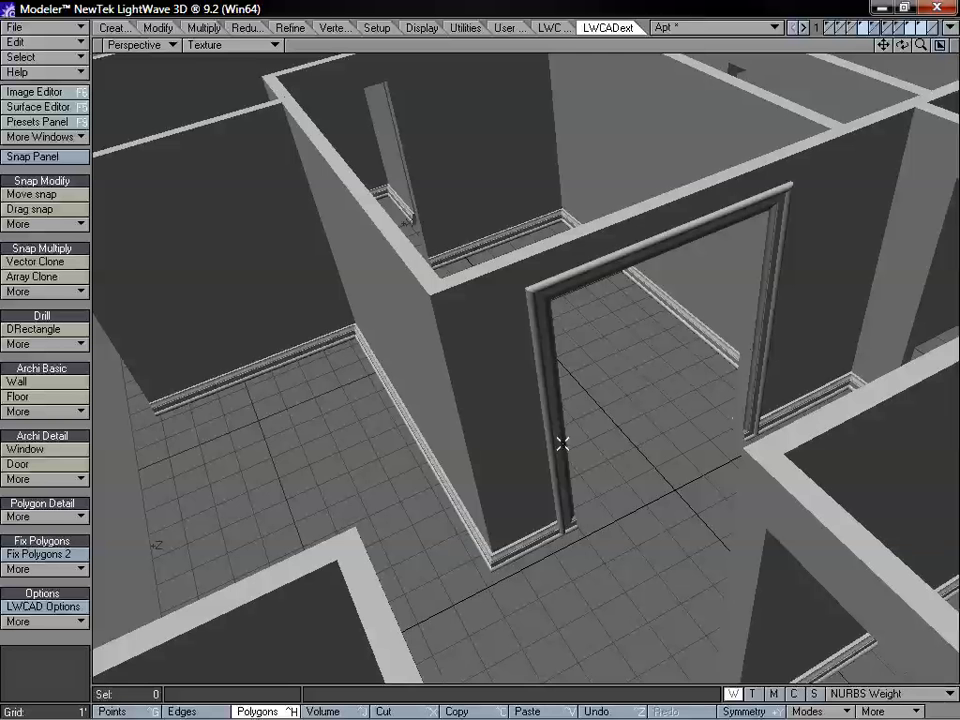
alt+drag(684, 421, 655, 450)
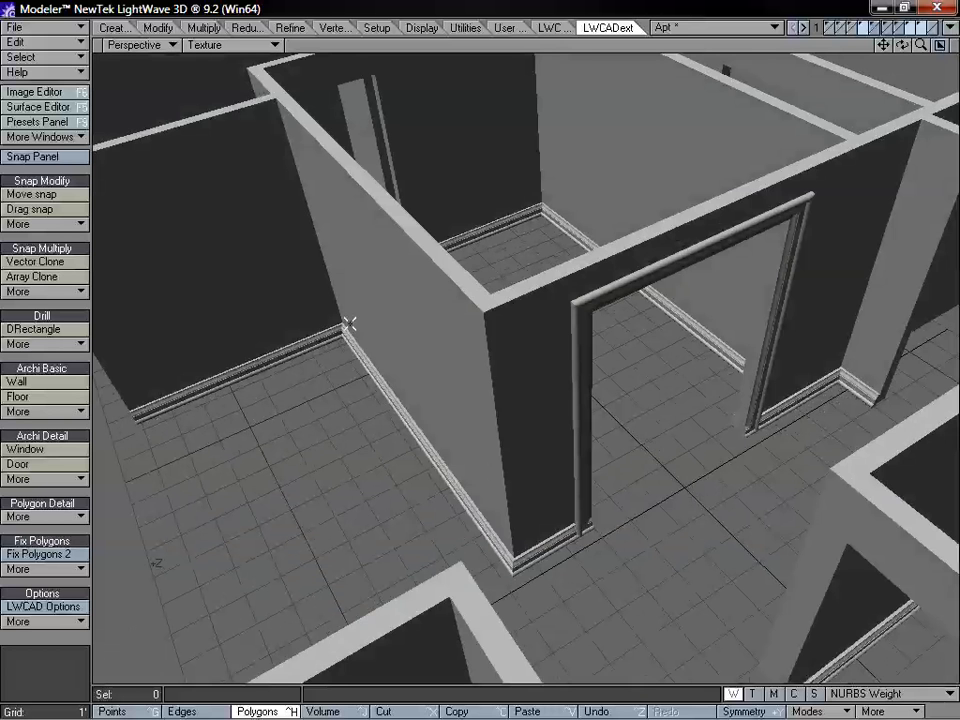
- Select the baseboard pieces beside the near jamb of the trimmed opening to check them, and clear the selection
click(514, 574)
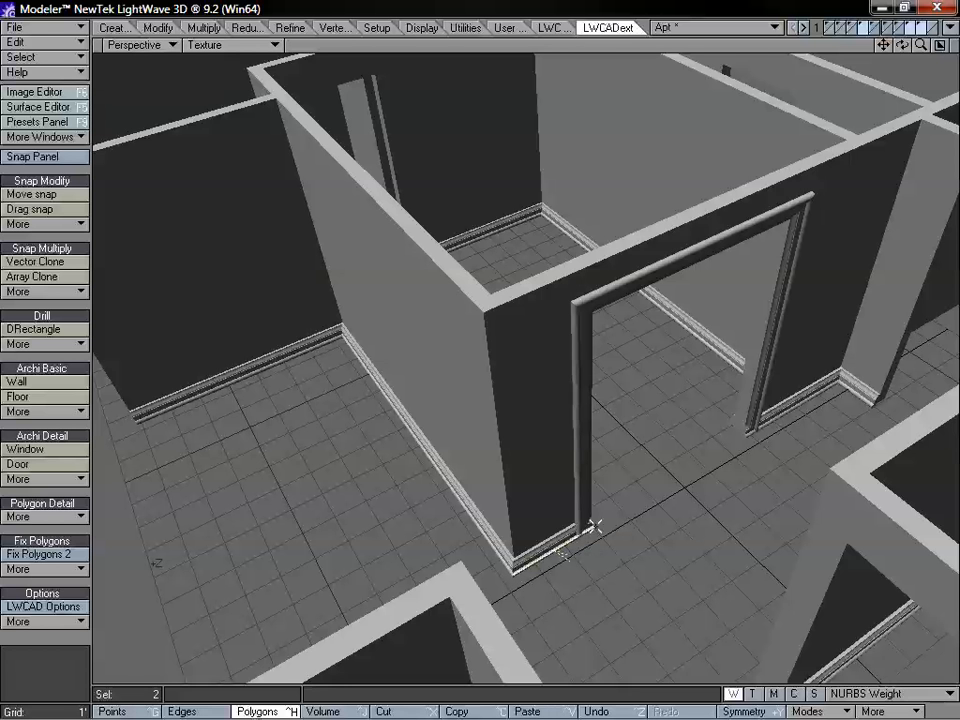
click(592, 527)
click(69, 425)
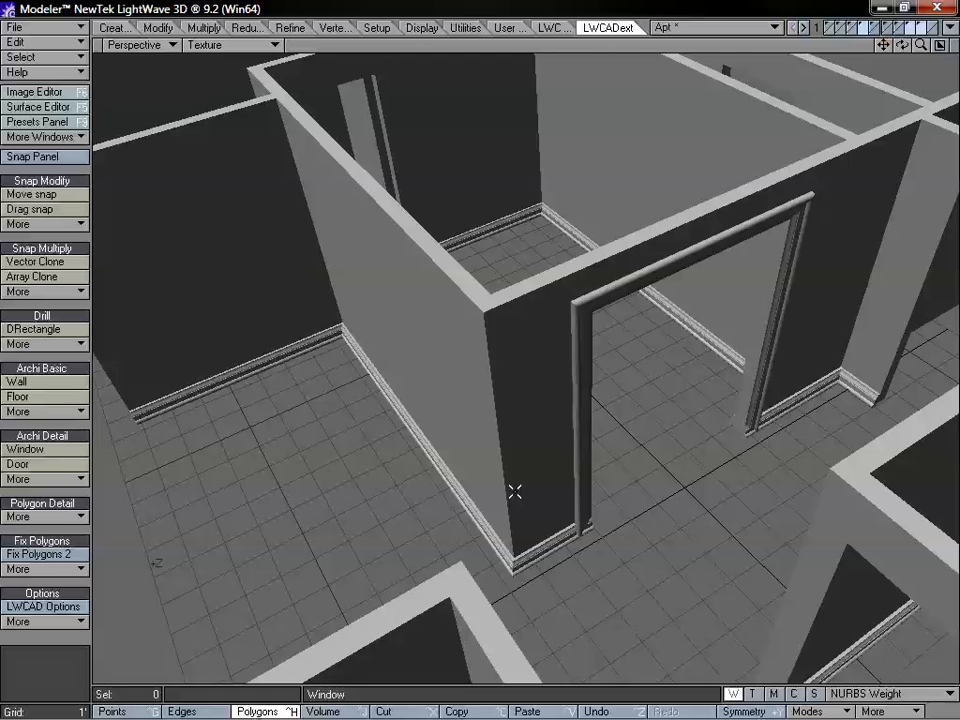
alt+drag(524, 519, 575, 425)
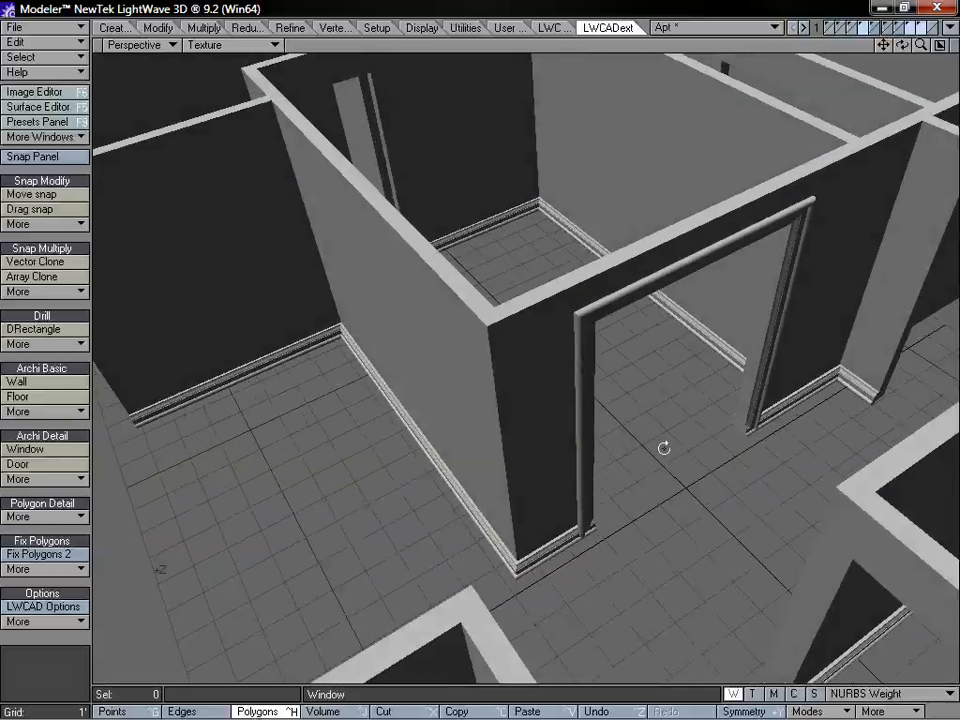
alt+drag(664, 448, 660, 416)
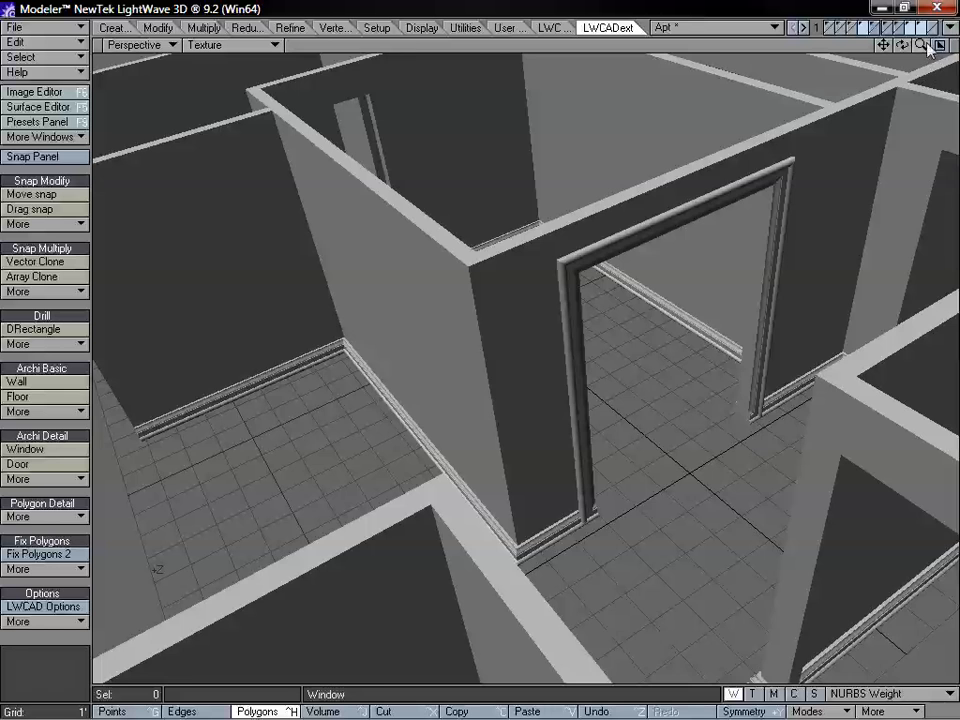
- Examine the trimmed opening, the remaining doorways and the baseboard ends across the apartment from several angles
drag(923, 46, 855, 50)
alt+drag(795, 133, 690, 332)
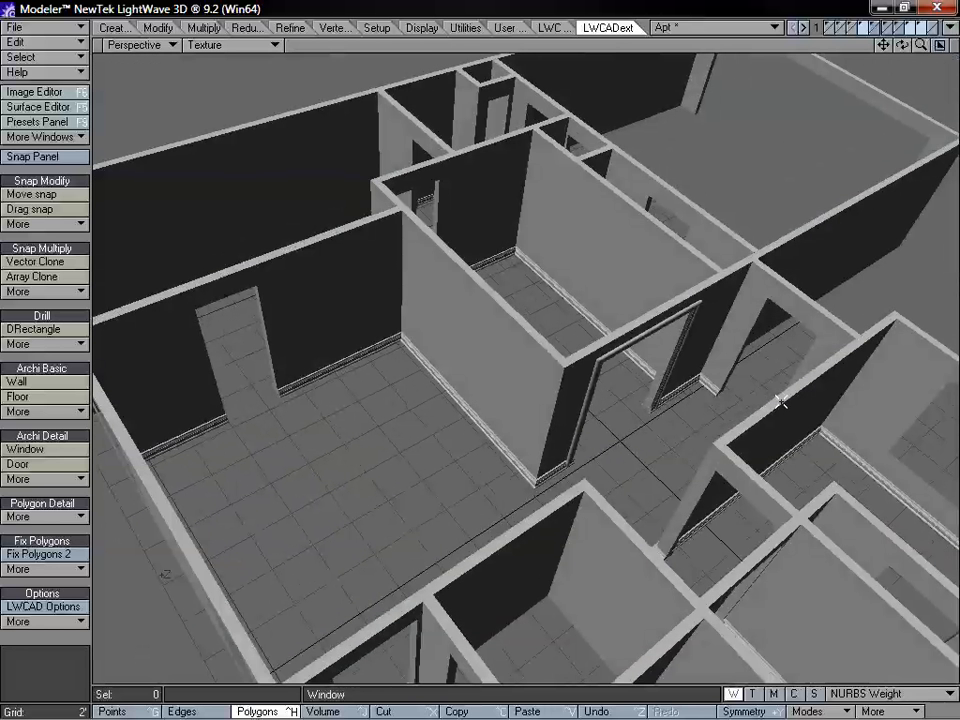
alt+drag(781, 401, 692, 409)
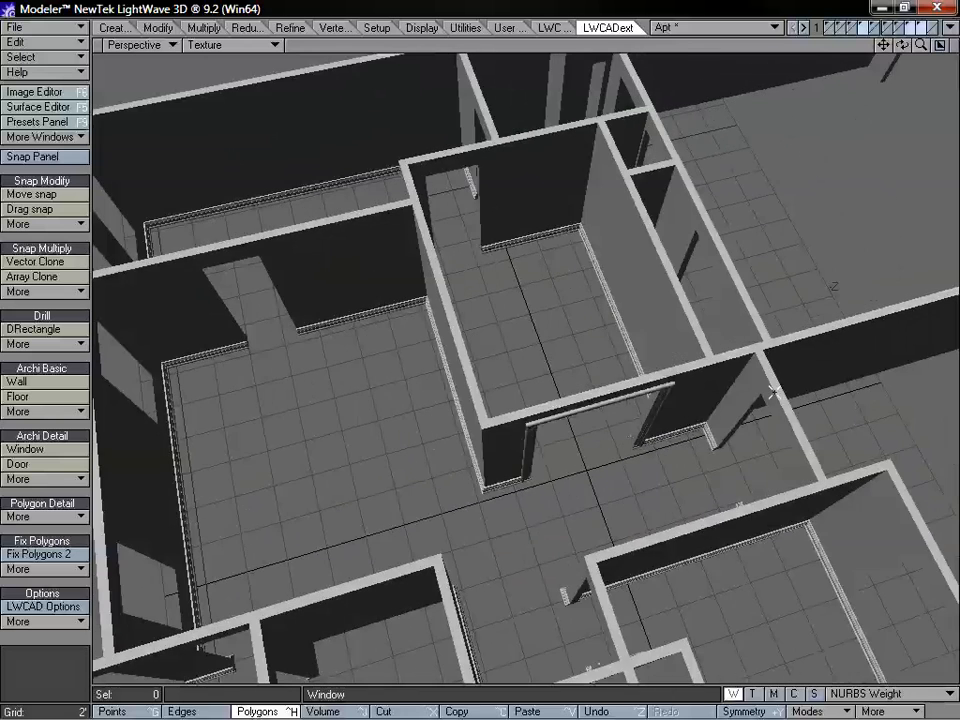
alt+drag(560, 496, 568, 420)
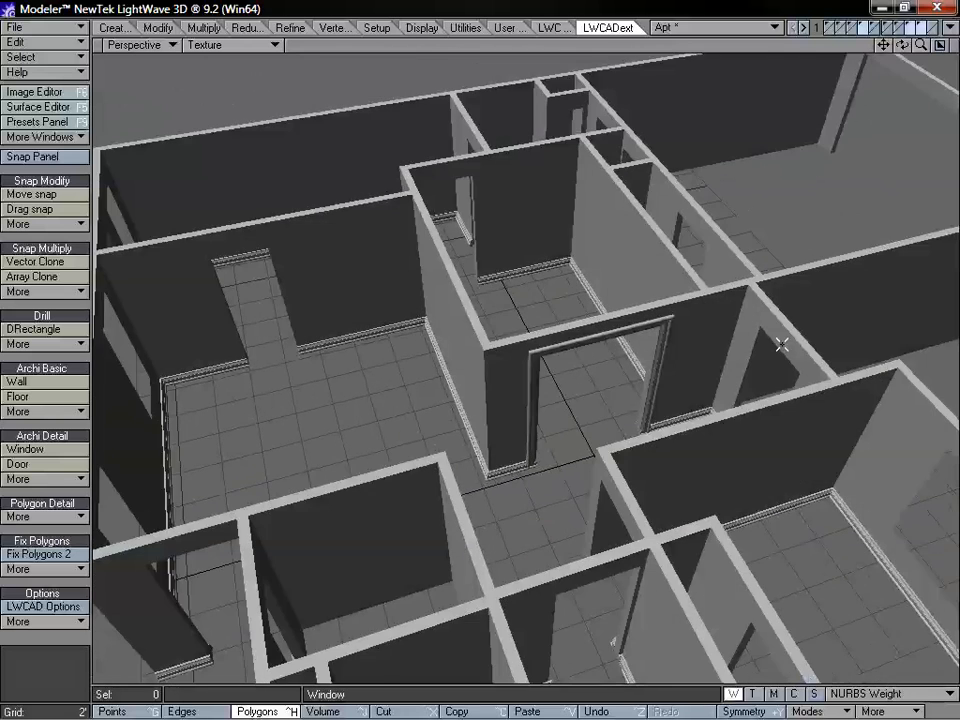
alt+drag(614, 459, 555, 481)
drag(887, 44, 887, 46)
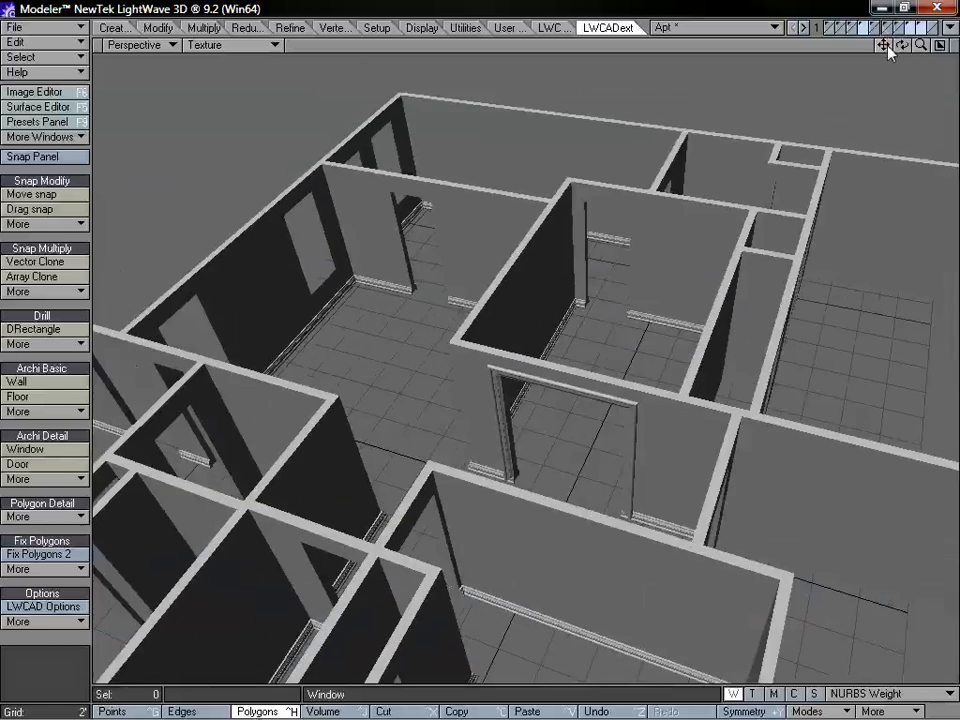
alt+drag(772, 482, 755, 500)
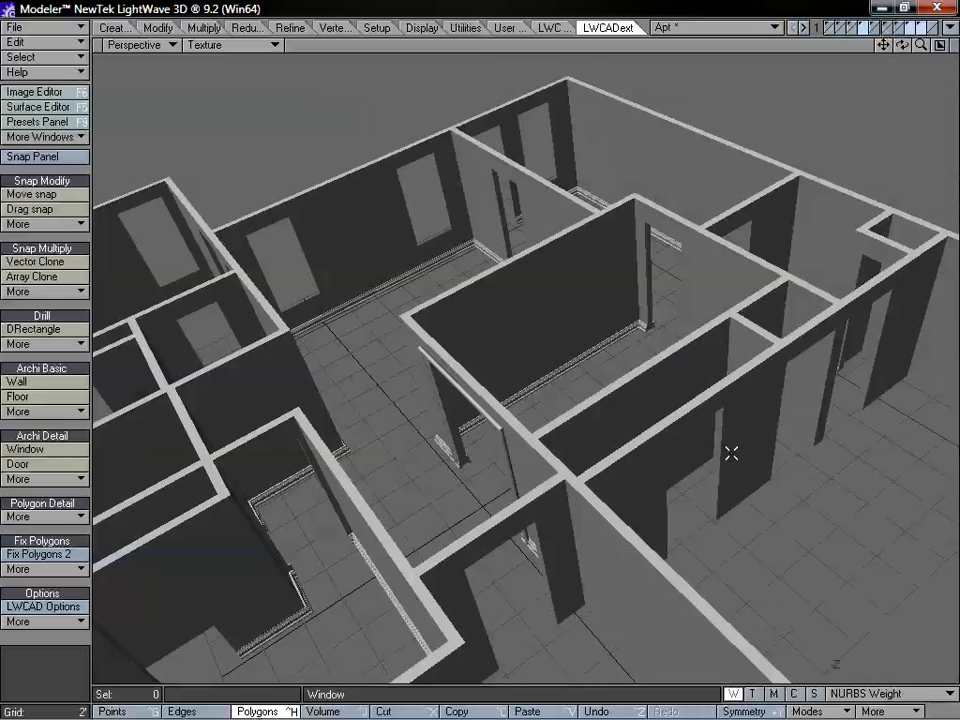
alt+drag(731, 453, 735, 444)
- Select the head casing of the trimmed opening to locate it among the rooms, and clear the selection
click(482, 411)
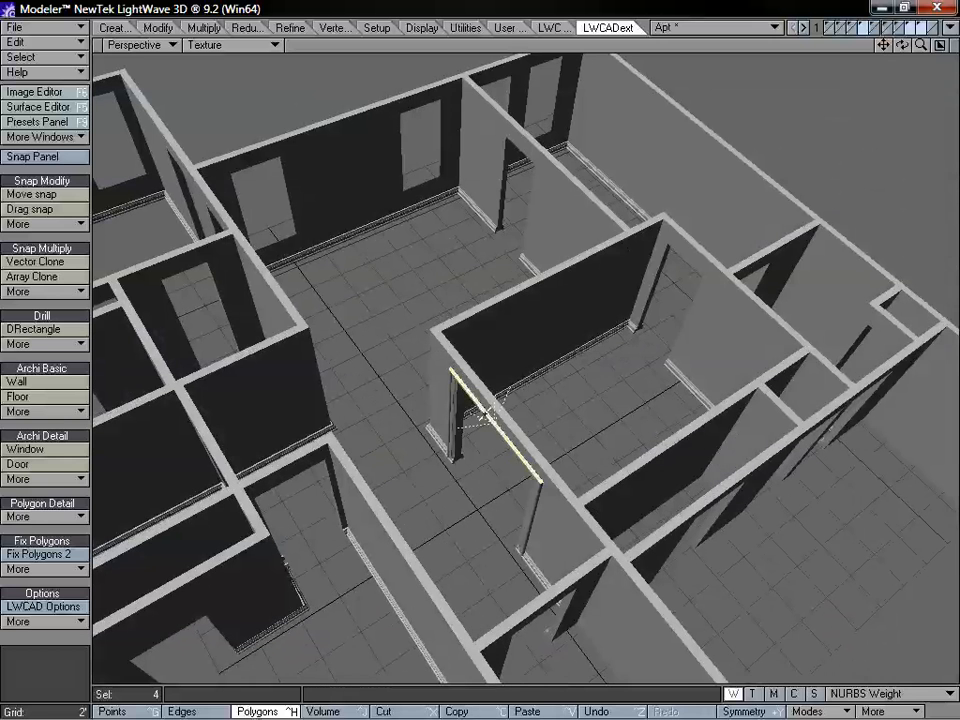
drag(482, 411, 489, 417)
alt+drag(608, 432, 401, 432)
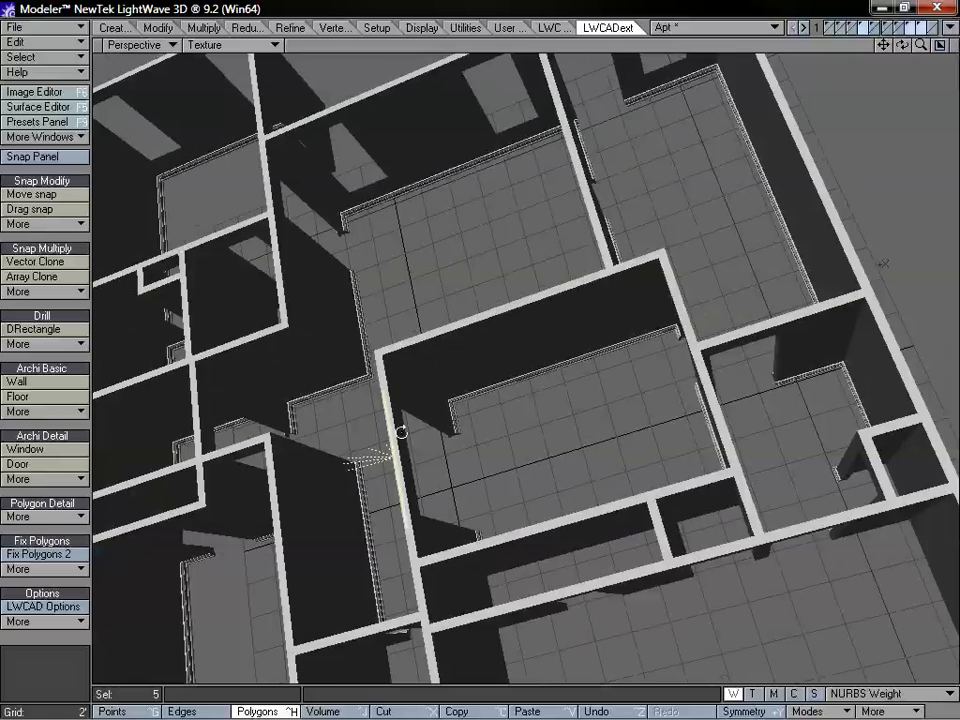
click(40, 553)
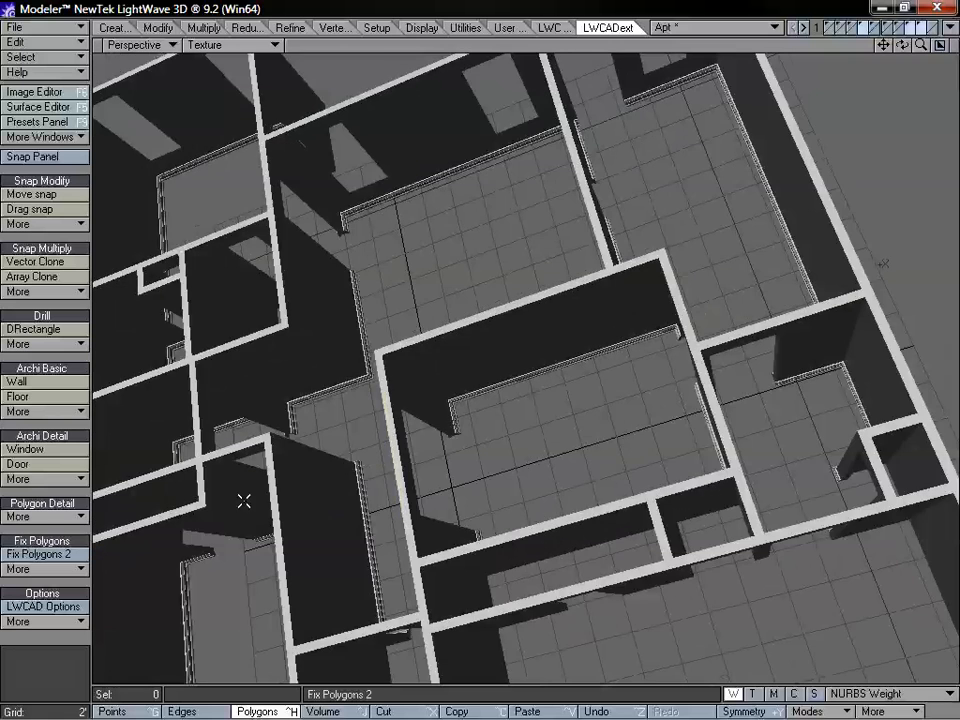
- Save the Apt object with its wall, baseboard and opening trim layers in the foreground
alt+drag(242, 499, 424, 473)
alt+drag(372, 400, 513, 480)
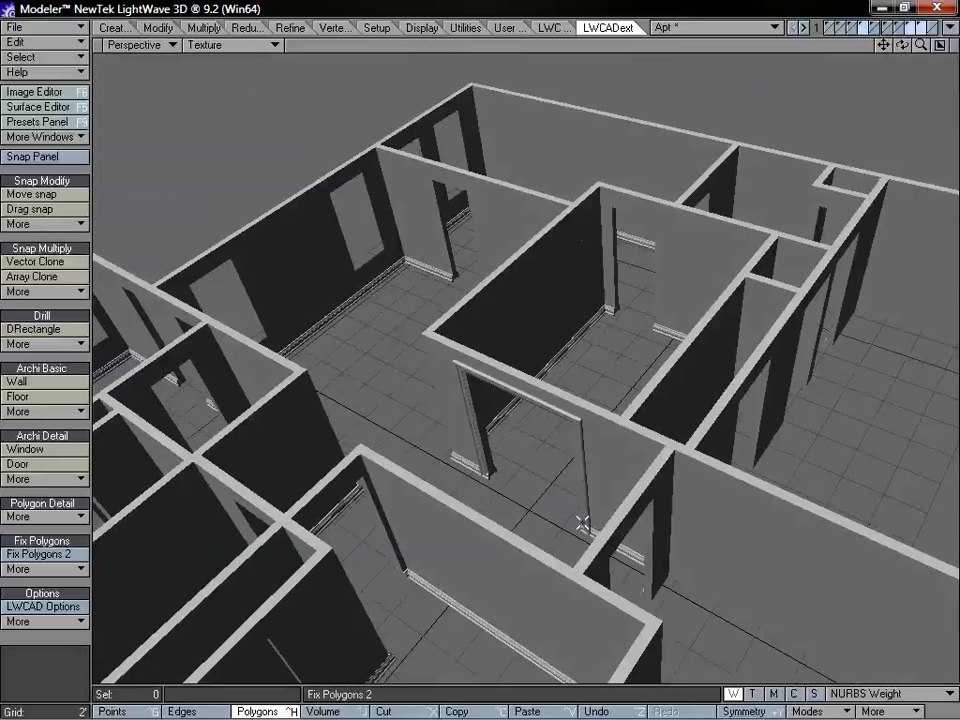
alt+drag(582, 523, 488, 447)
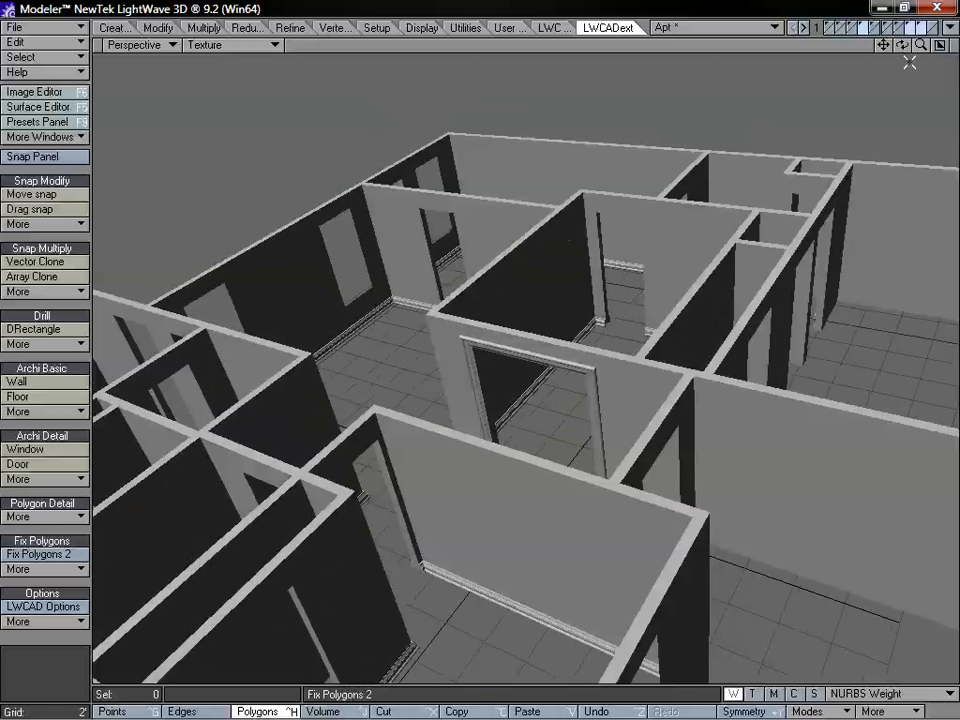
drag(921, 45, 885, 45)
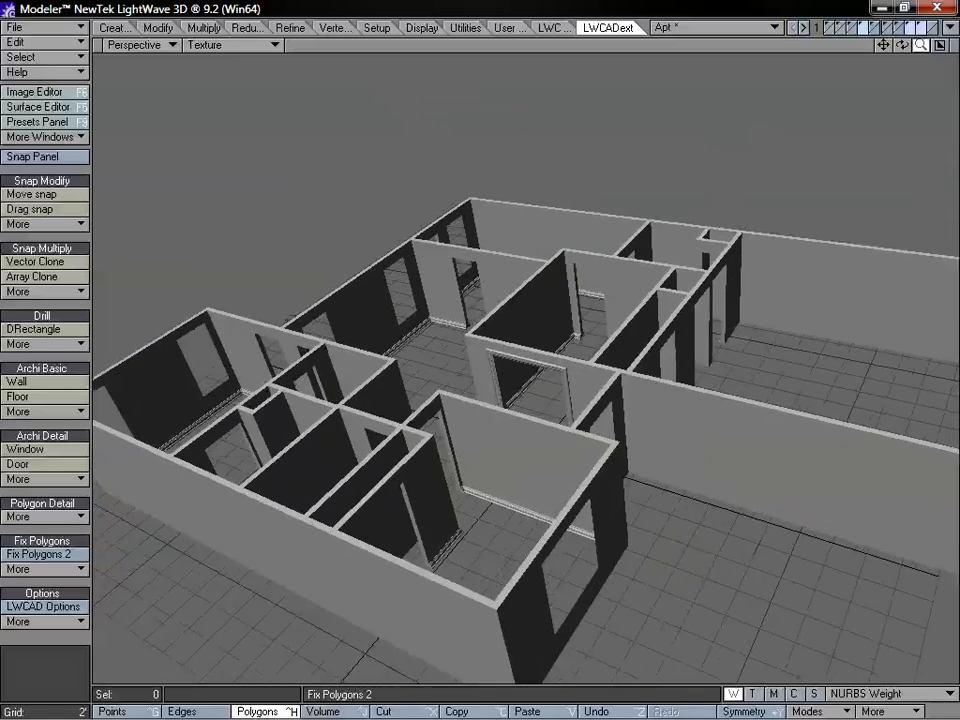
alt+drag(617, 266, 692, 197)
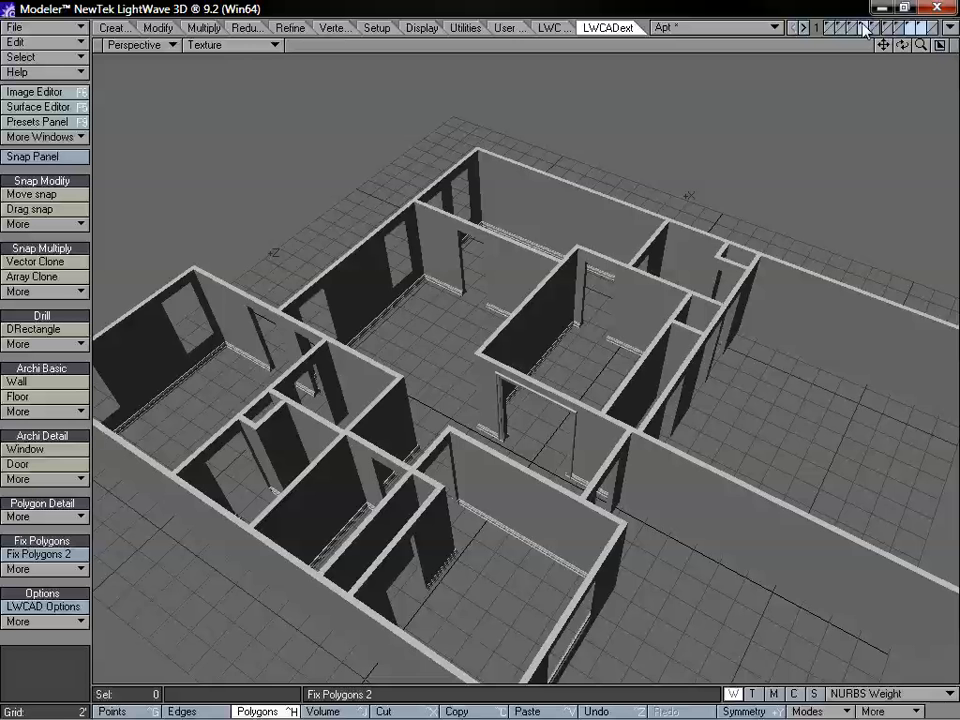
- Show only the wall layer and examine the apartment's walls, windows and door openings from all around
alt+drag(788, 137, 590, 340)
mouse_move(921, 45)
mouse_down()
mouse_move(860, 46)
mouse_move(908, 46)
mouse_up()
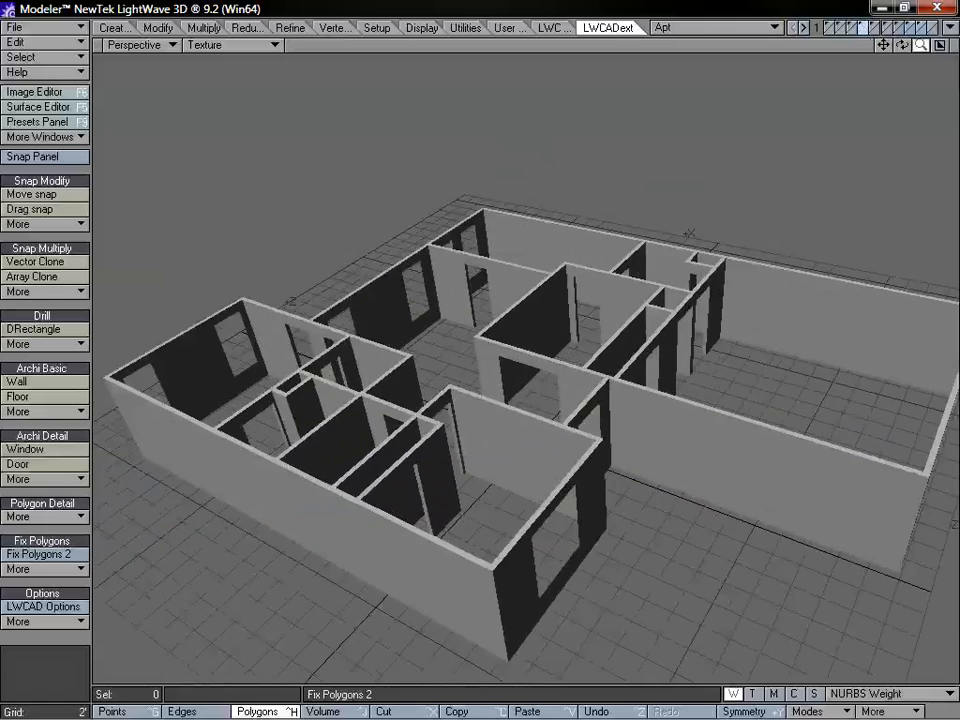
alt+drag(572, 414, 482, 397)
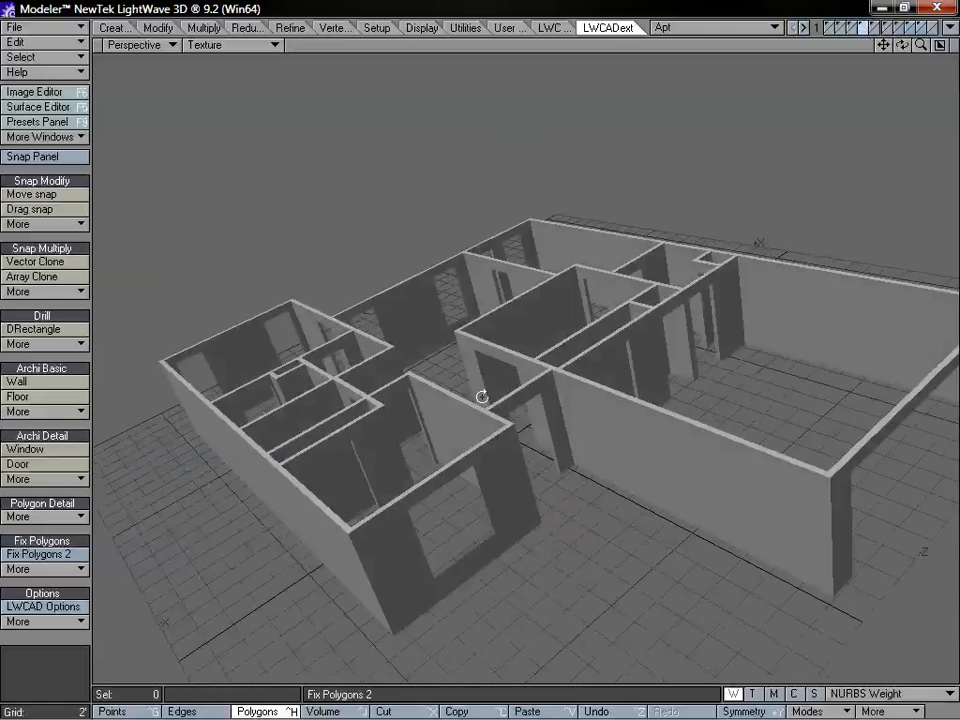
alt+drag(710, 345, 758, 435)
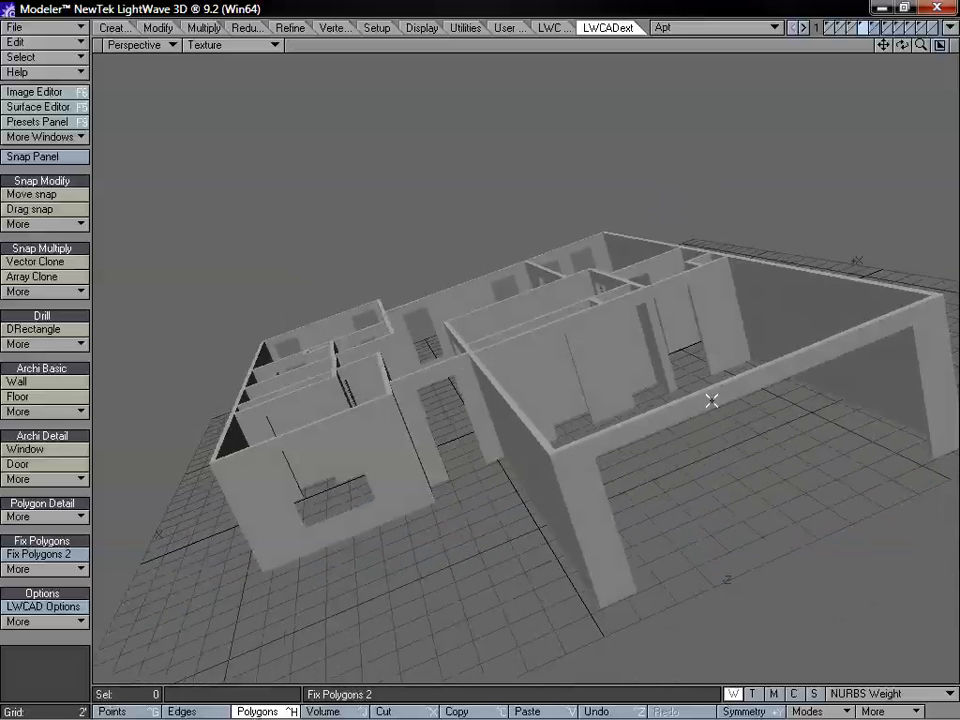
alt+drag(468, 364, 593, 407)
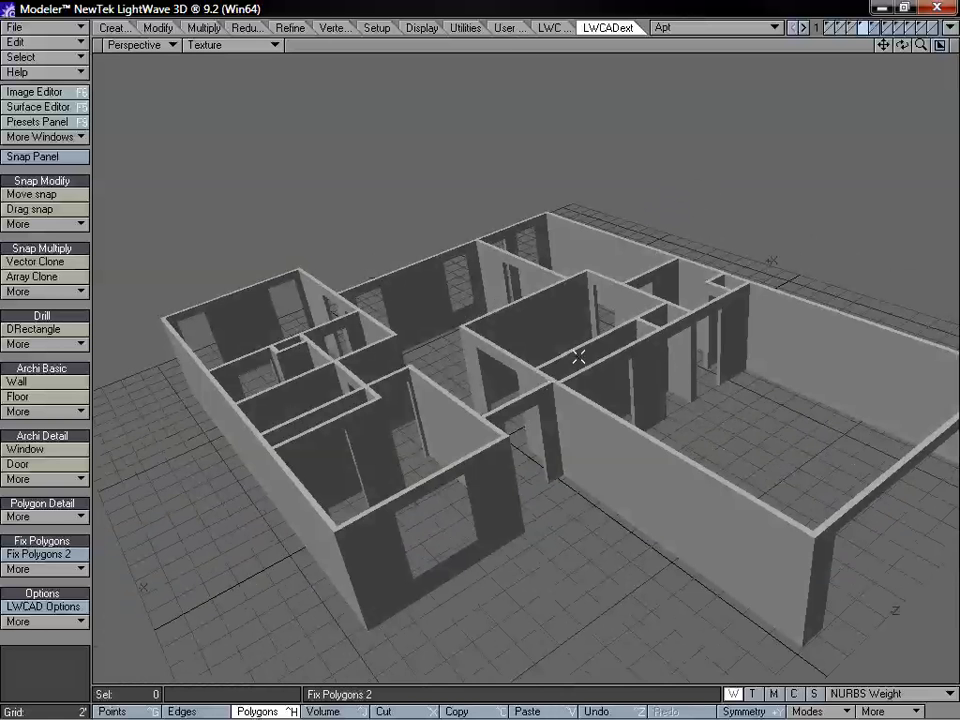
drag(921, 46, 888, 46)
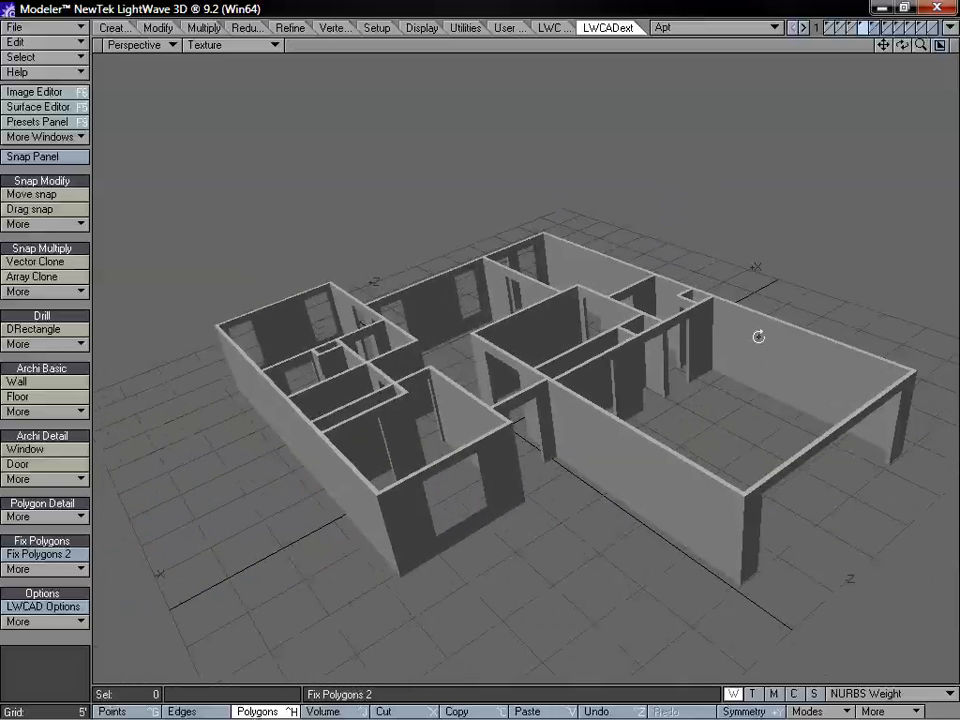
alt+drag(657, 353, 574, 339)
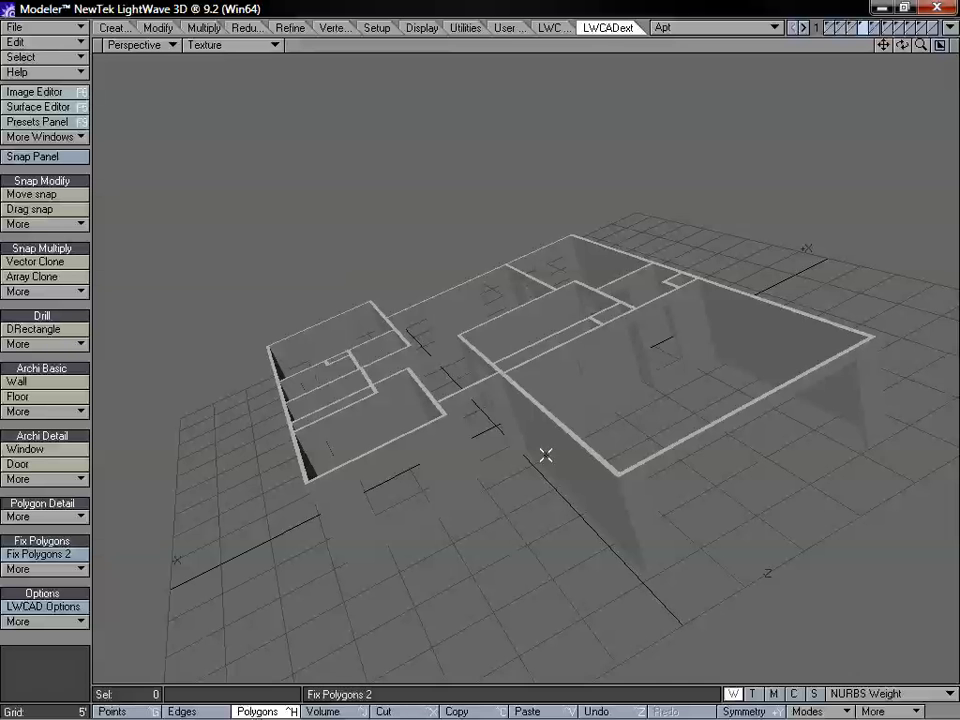
alt+drag(627, 314, 679, 366)
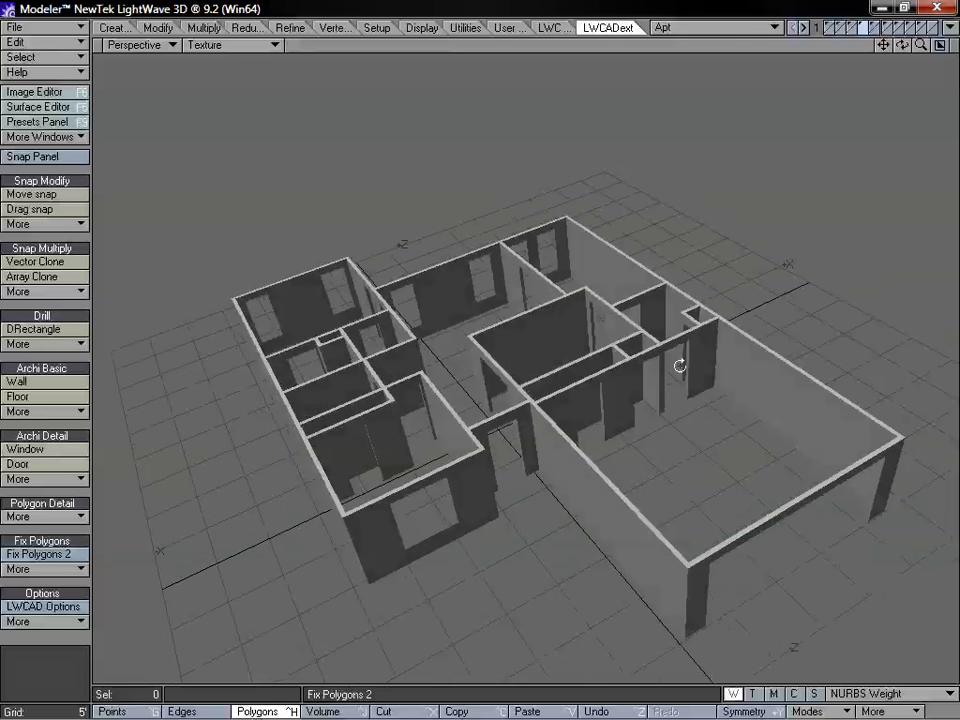
alt+drag(607, 364, 657, 369)
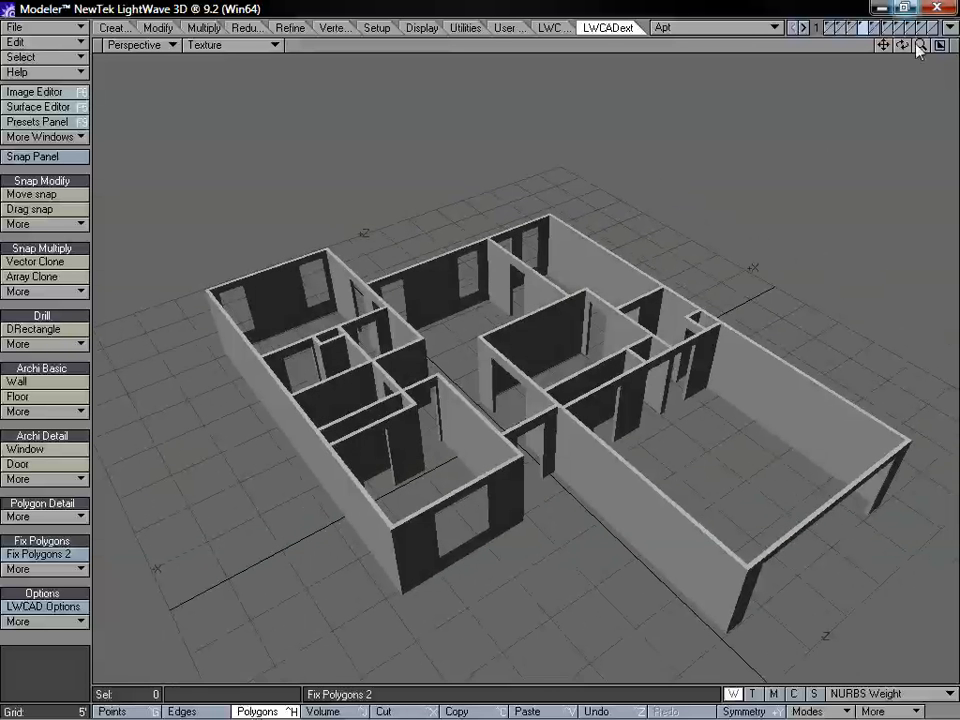
drag(921, 46, 930, 46)
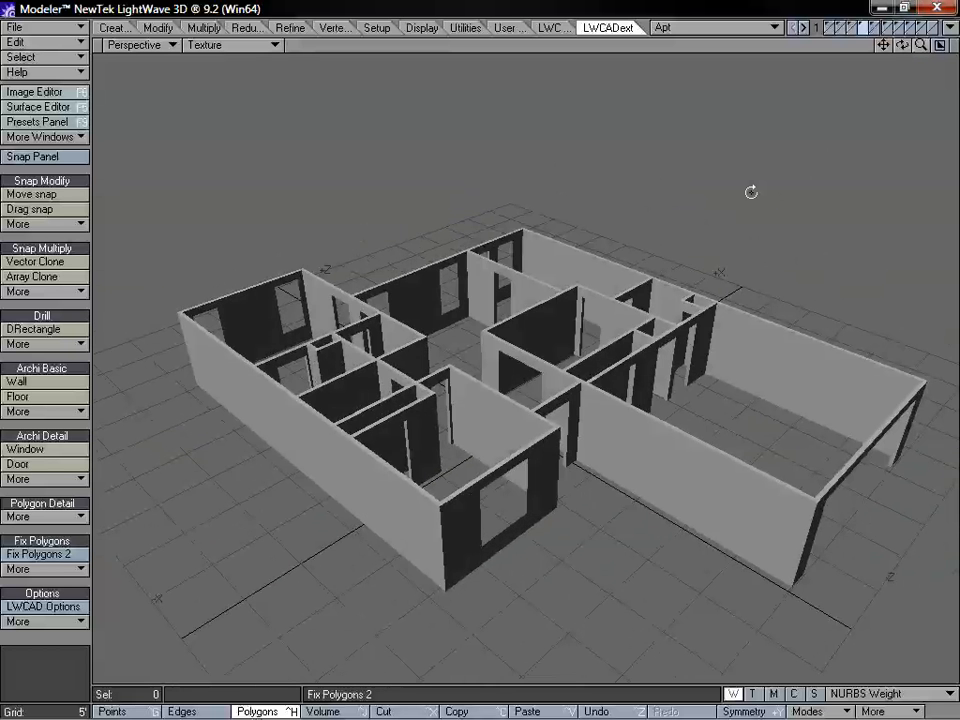
alt+drag(750, 193, 534, 332)
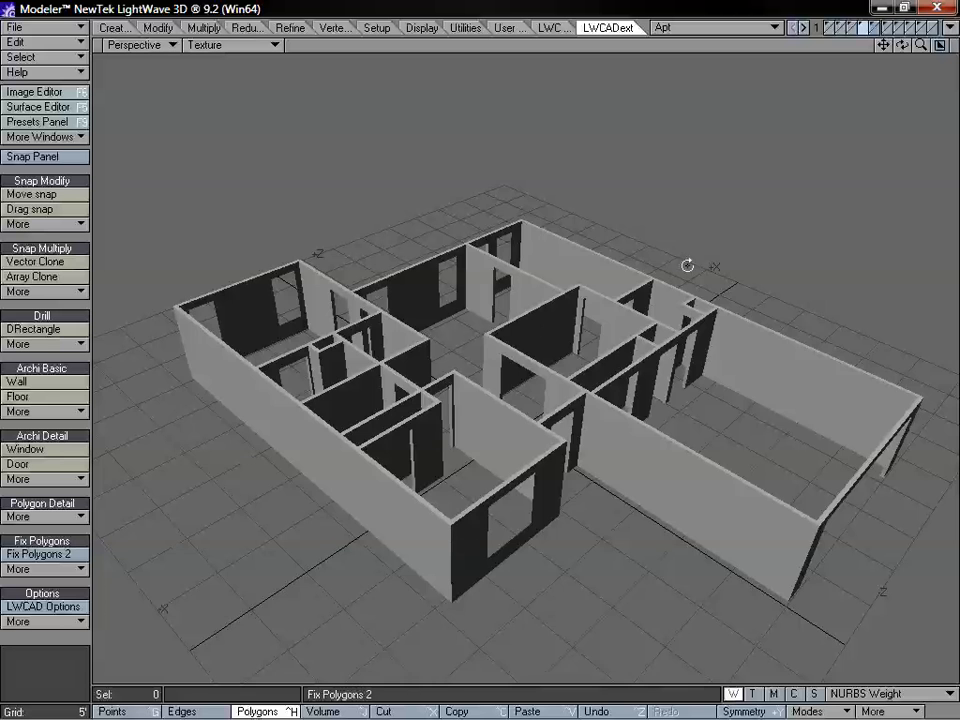
alt+drag(688, 266, 572, 478)
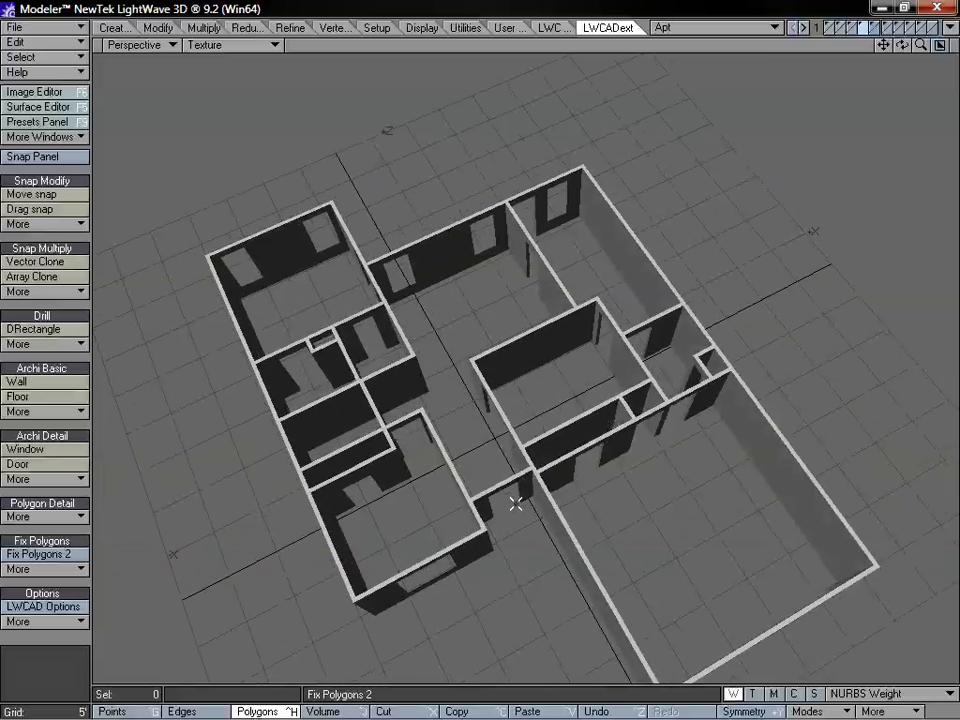
alt+drag(487, 540, 688, 318)
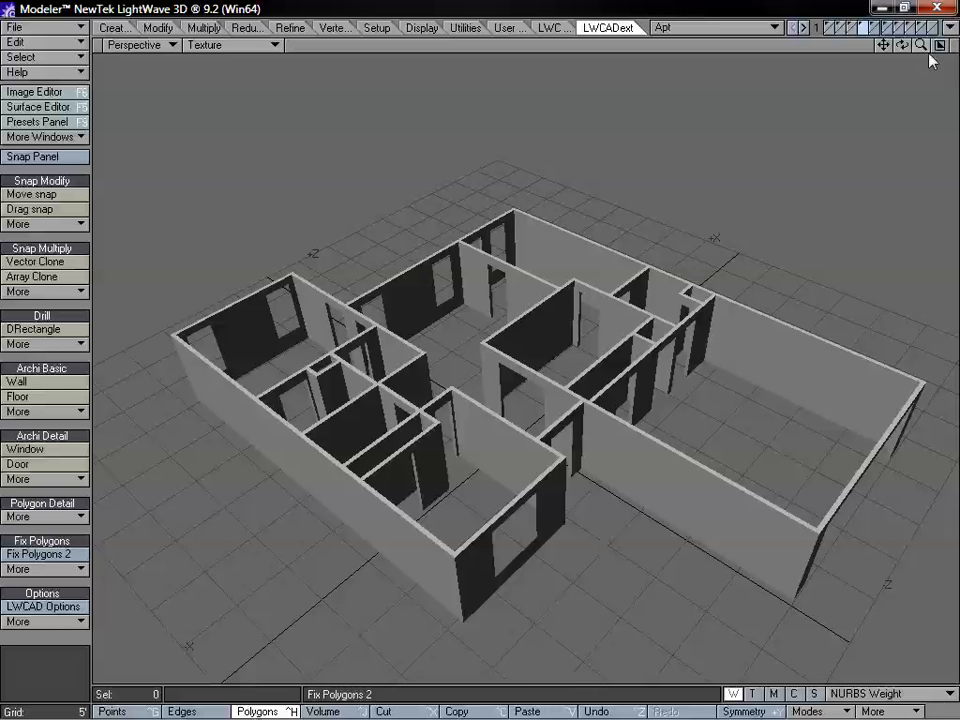
mouse_move(921, 45)
mouse_down()
mouse_move(901, 46)
mouse_move(922, 46)
mouse_up()
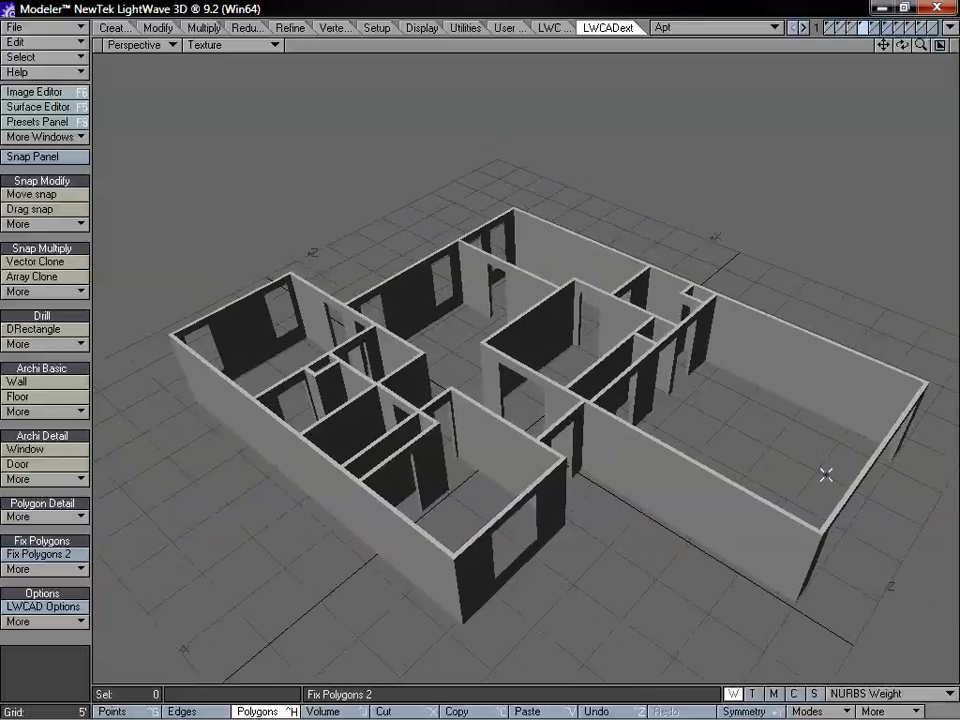
alt+drag(826, 475, 632, 437)
alt+drag(707, 399, 453, 511)
alt+drag(401, 456, 693, 458)
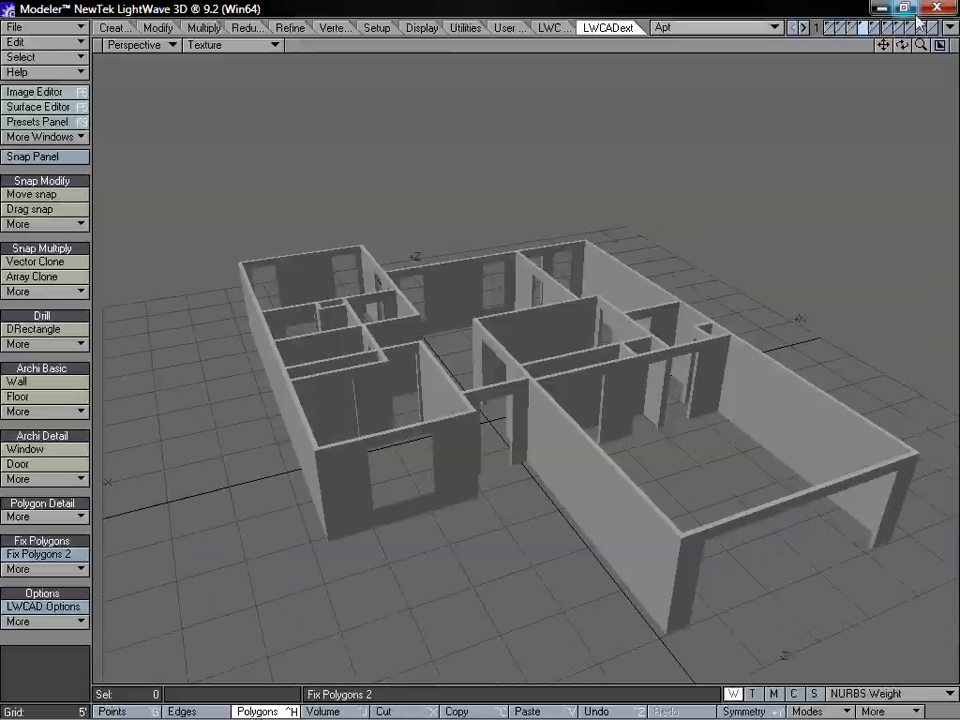
drag(919, 45, 914, 45)
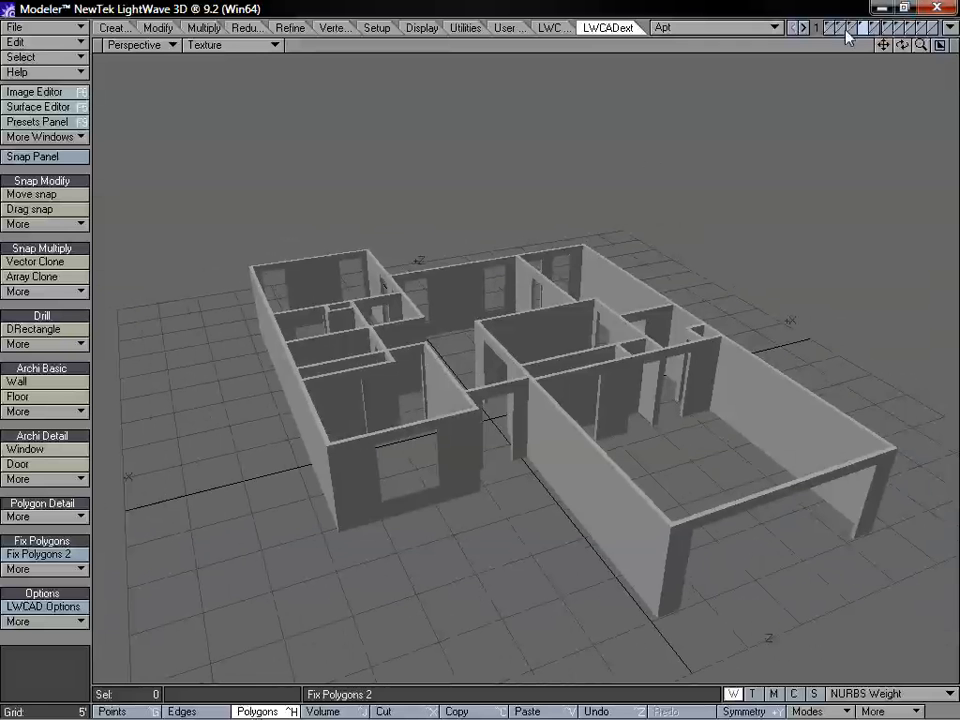
- View the floor and ceiling layer together with the walls, and the layer with the large garage door panel alone
shift+click(828, 30)
shift+click(828, 30)
shift+click(840, 28)
shift+click(840, 28)
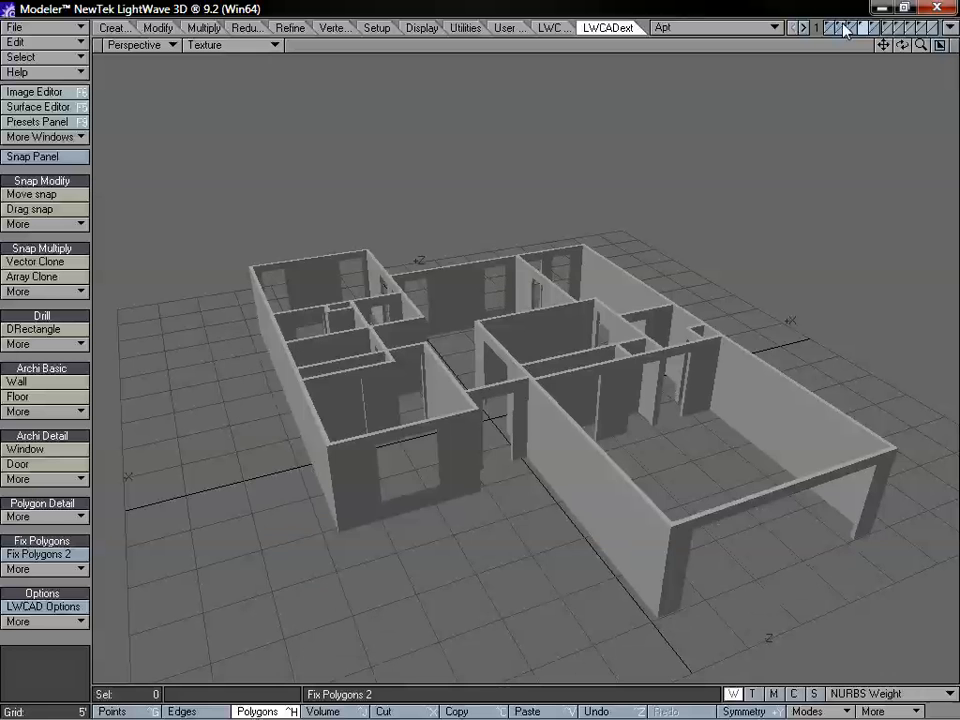
shift+click(874, 28)
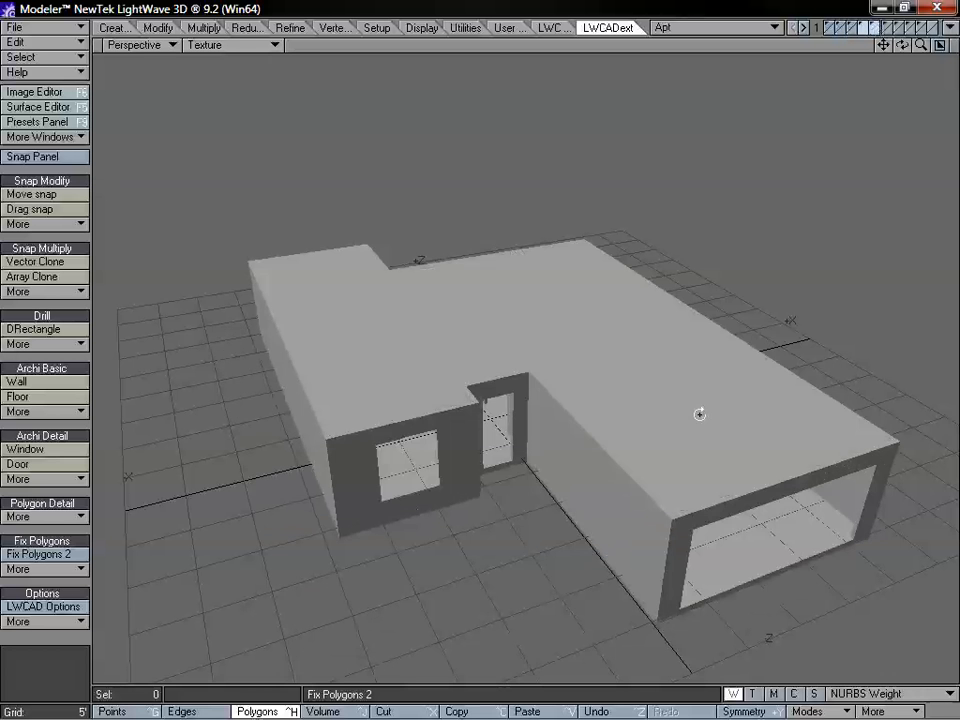
alt+drag(699, 414, 578, 401)
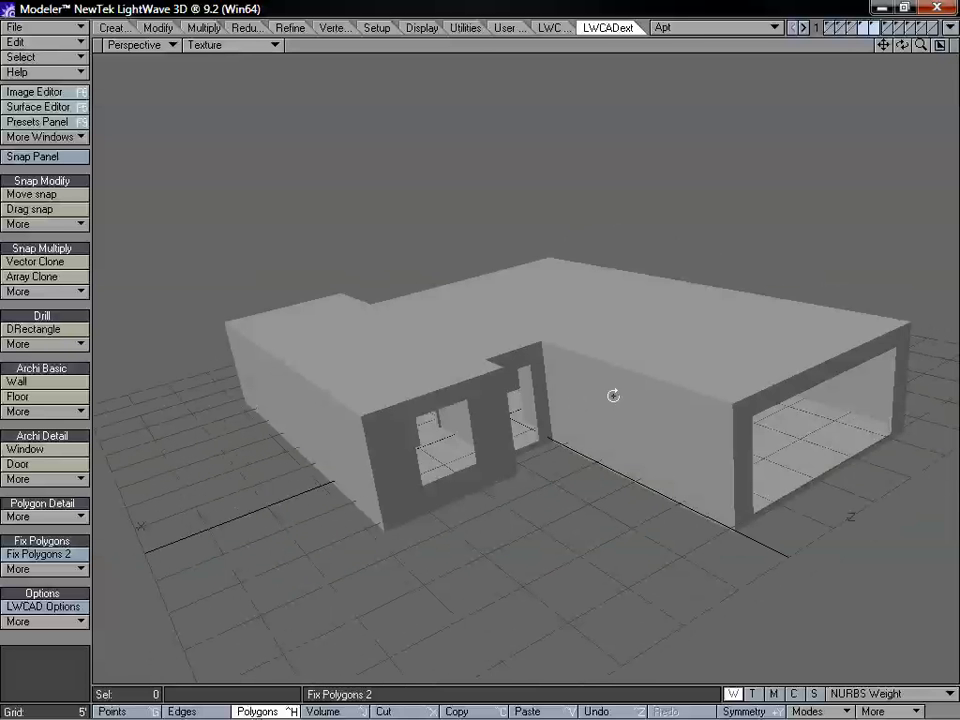
click(893, 28)
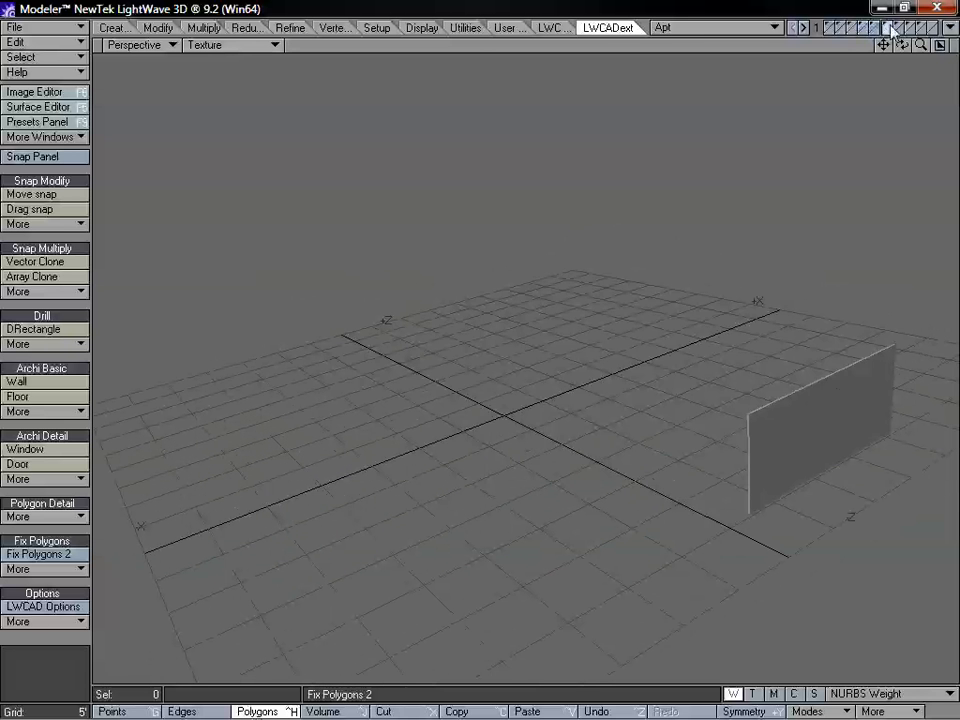
- Show the wall, floor and ceiling, door and window layers together without the garage door, and check the apartment from front and back
shift+click(868, 28)
shift+click(853, 28)
shift+click(835, 28)
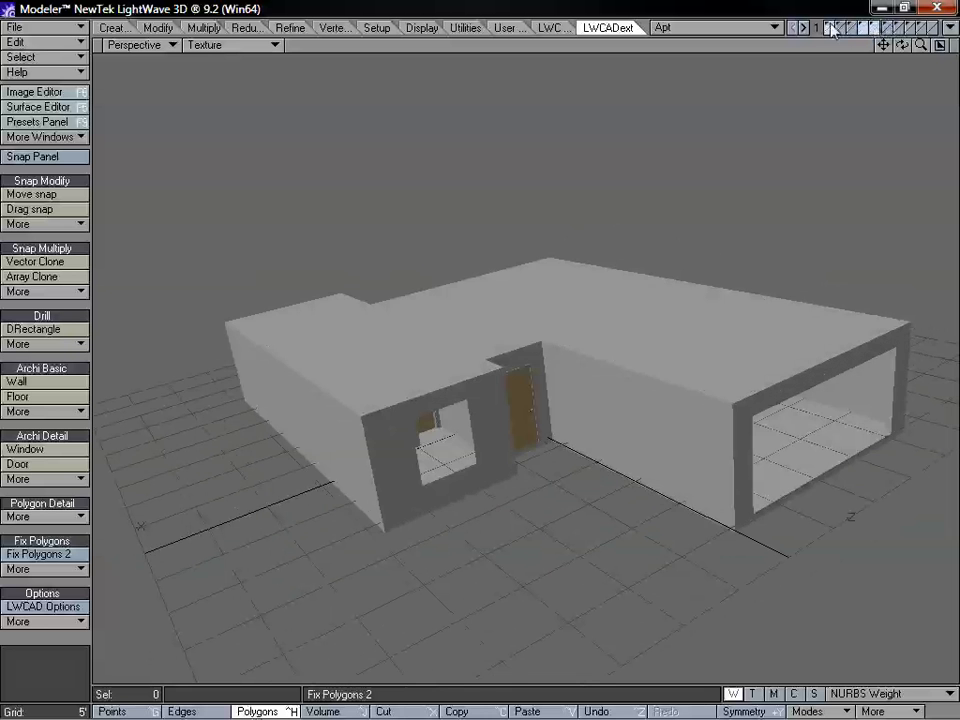
shift+click(838, 25)
shift+click(839, 25)
shift+click(850, 25)
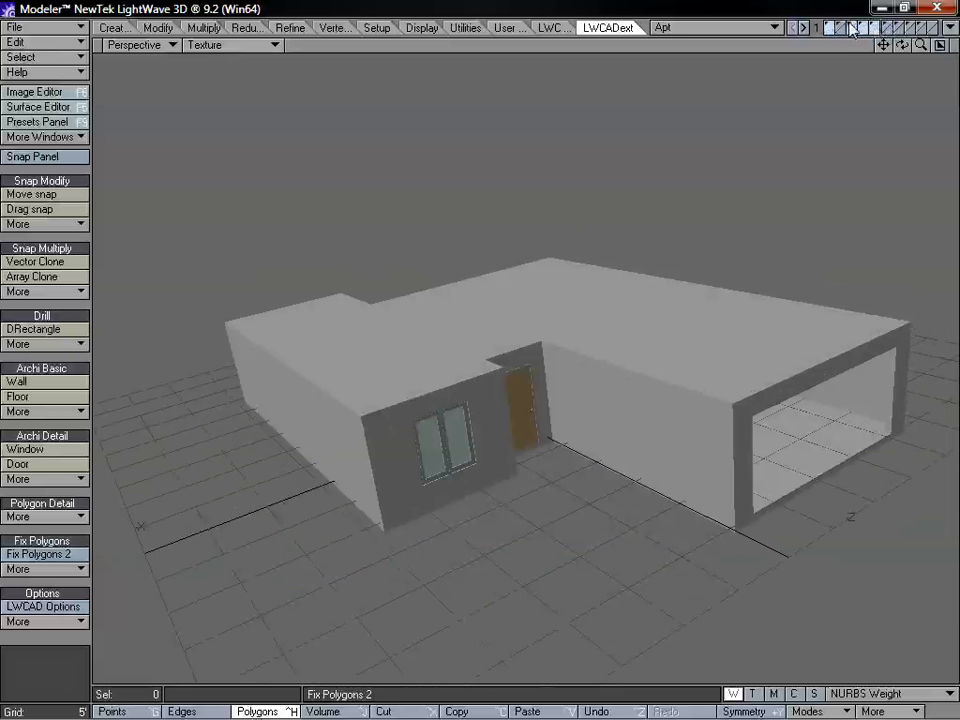
alt+drag(506, 377, 406, 374)
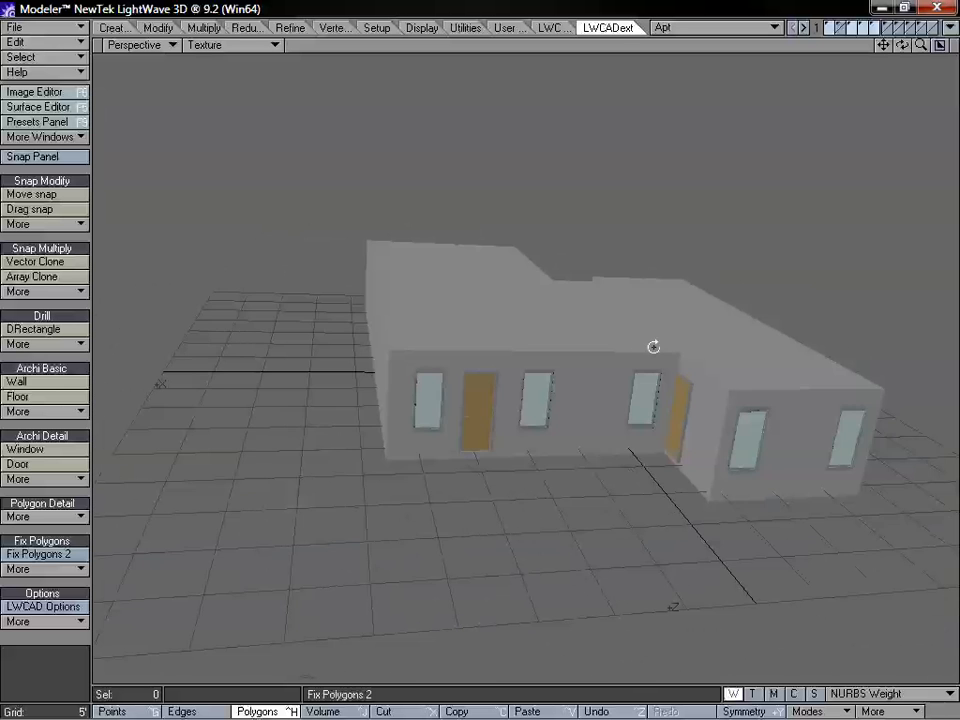
alt+drag(653, 347, 682, 331)
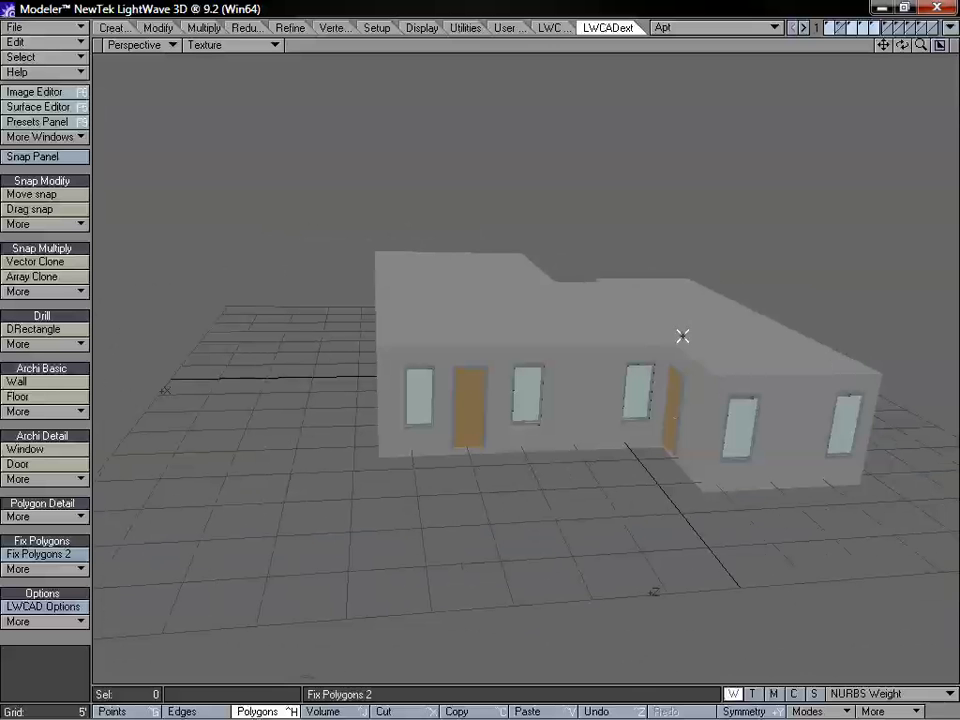
- Paste a copy of the apartment's walls, floor, ceiling, doors and windows into the empty tenth layer, leaving nothing selected
click(932, 28)
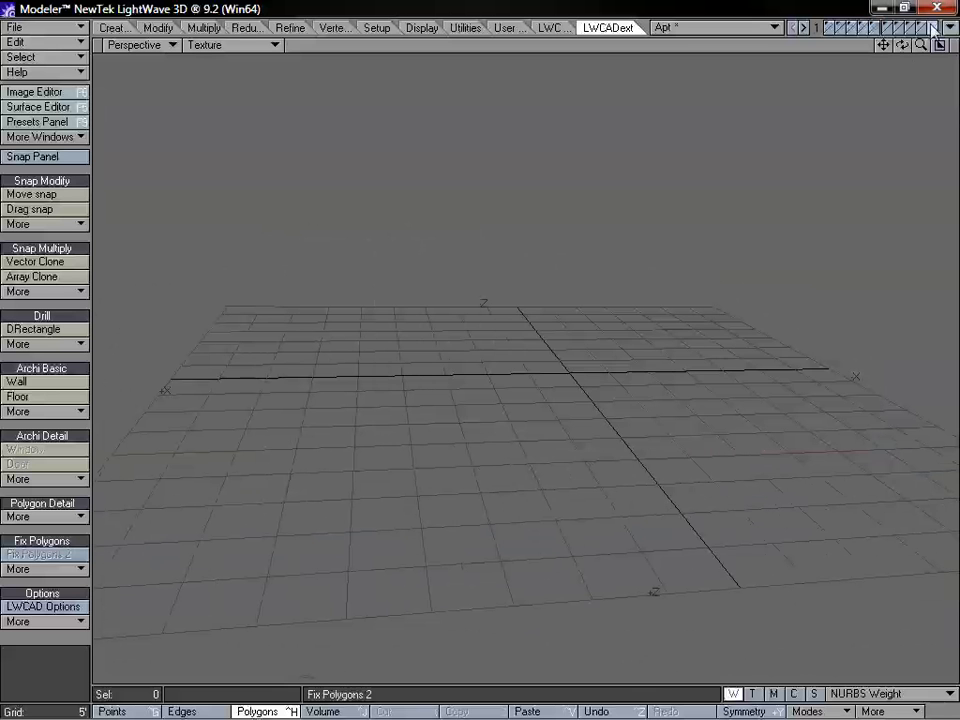
key(ctrl+v)
alt+drag(703, 358, 677, 381)
click(677, 381)
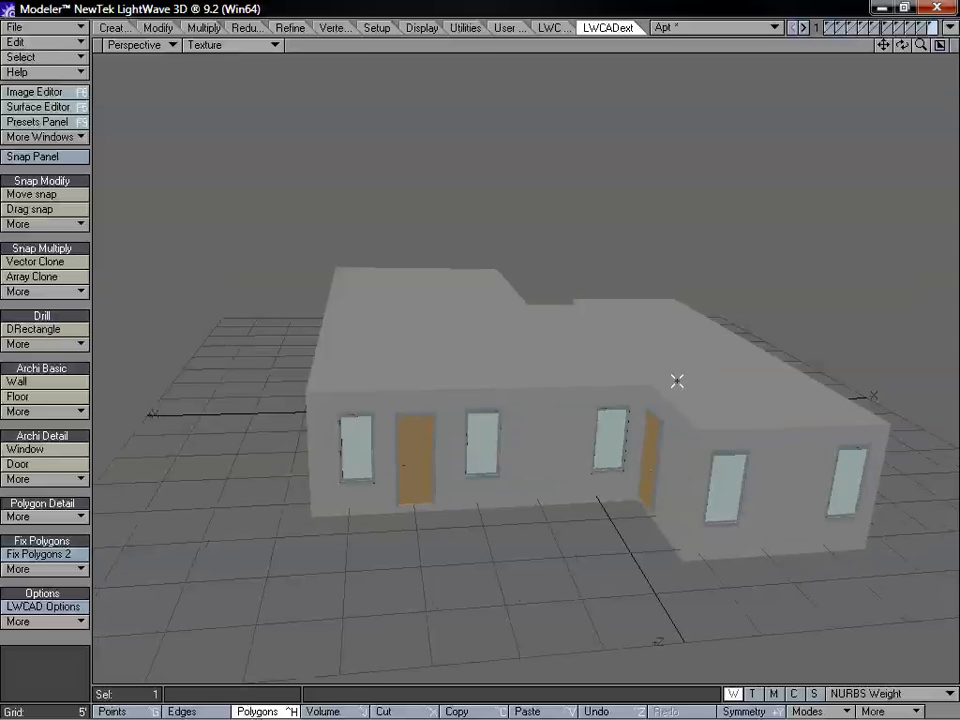
click(70, 422)
- Try to Vector Clone the pasted apartment upward by about 2.94 m from its lower outer corner, and undo the copy
alt+drag(385, 405, 364, 454)
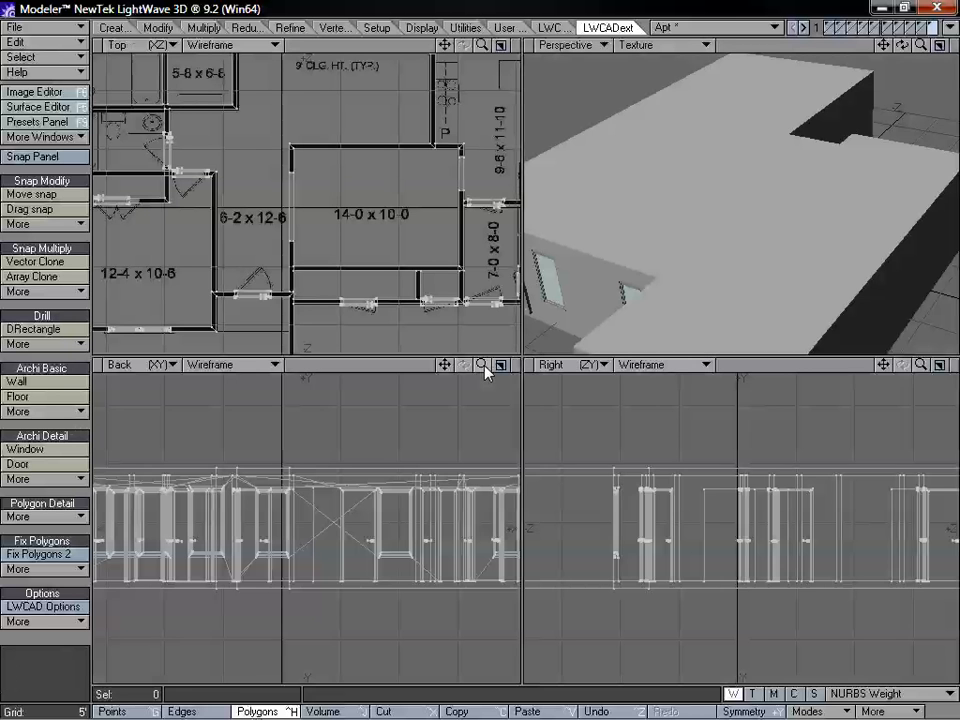
drag(484, 366, 462, 366)
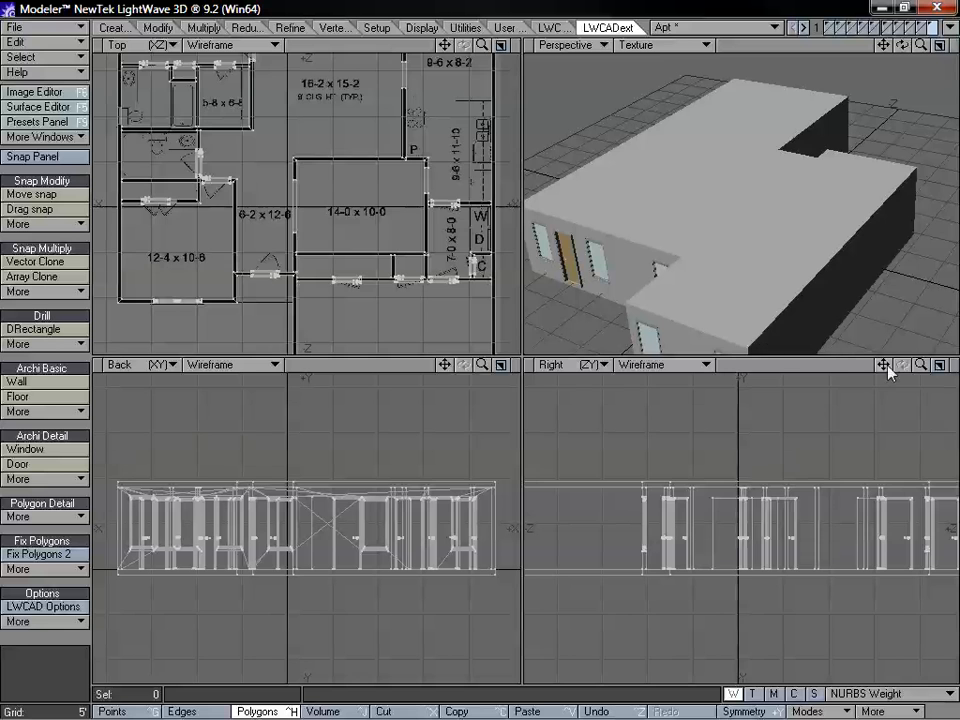
drag(885, 366, 775, 402)
alt+drag(812, 251, 761, 201)
drag(885, 50, 713, 178)
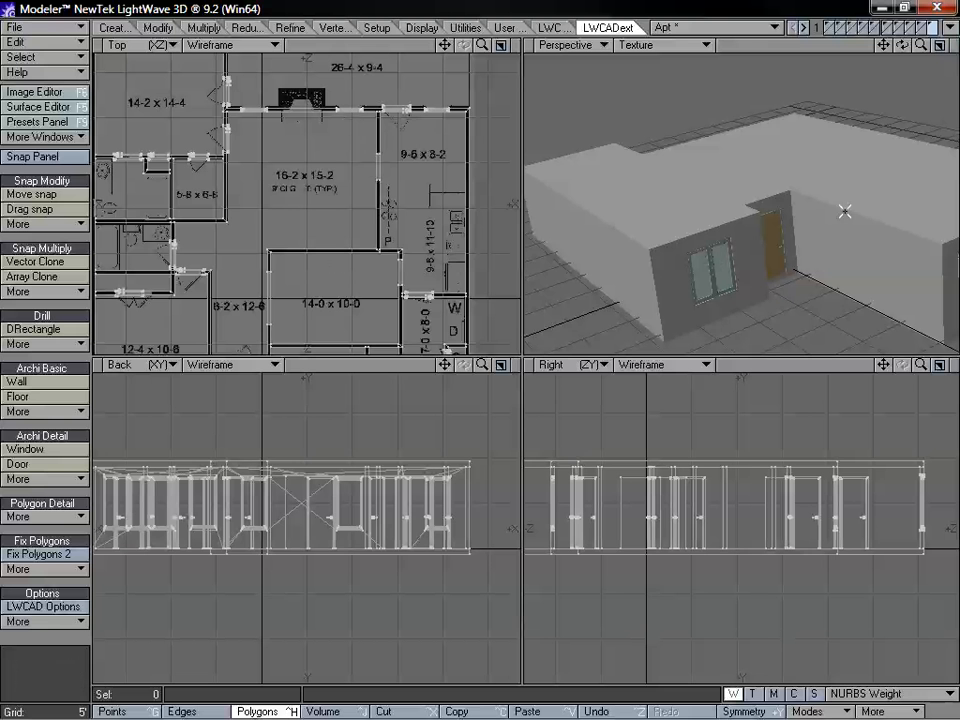
drag(885, 47, 834, 31)
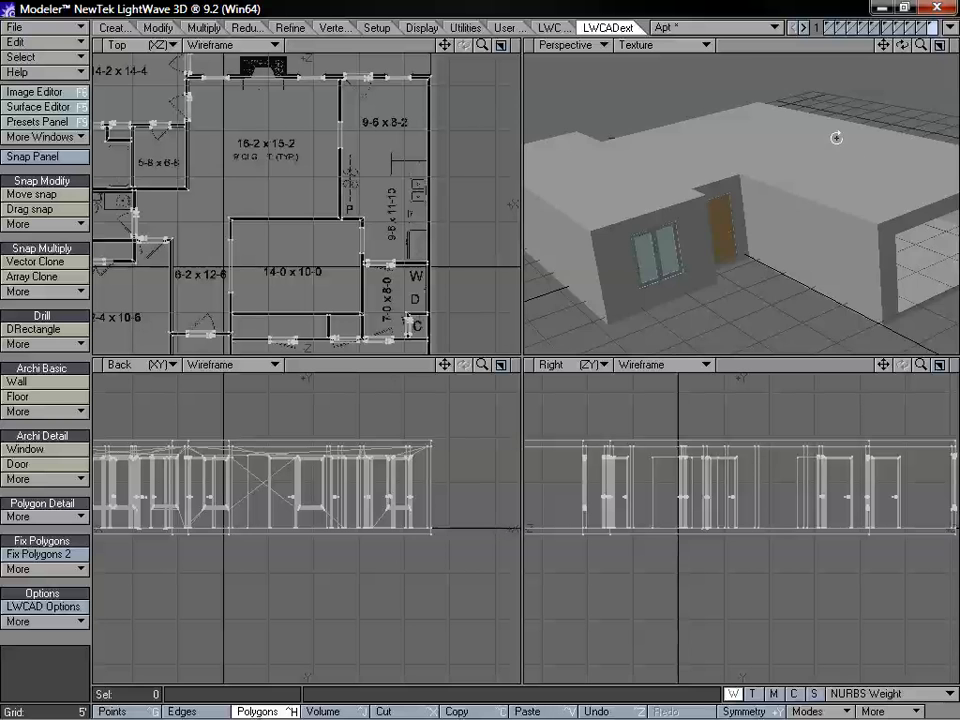
alt+drag(836, 138, 813, 166)
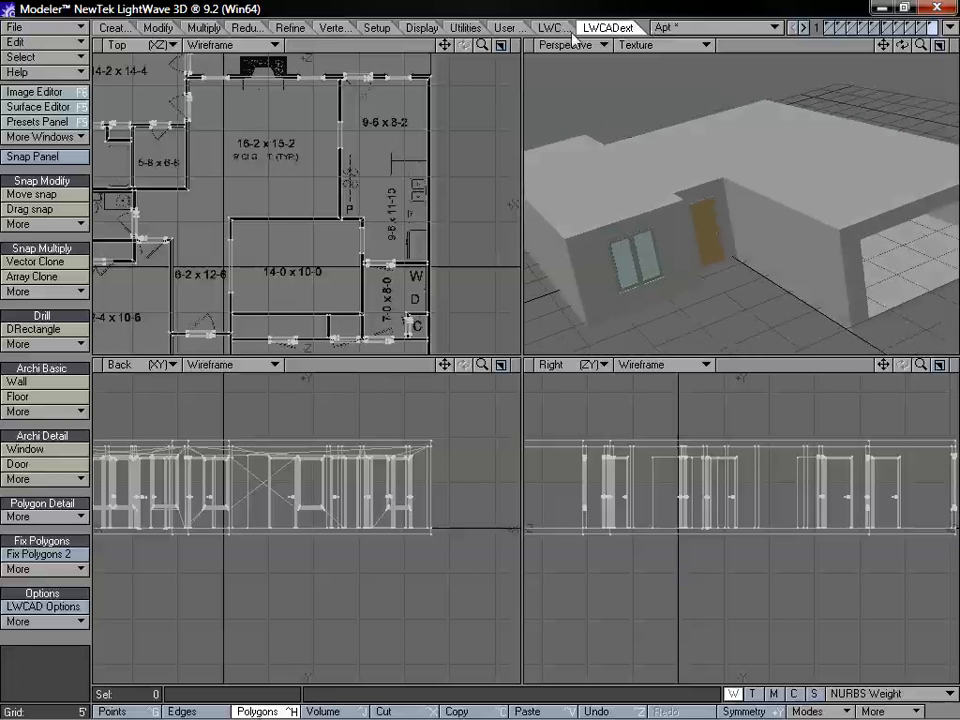
click(35, 261)
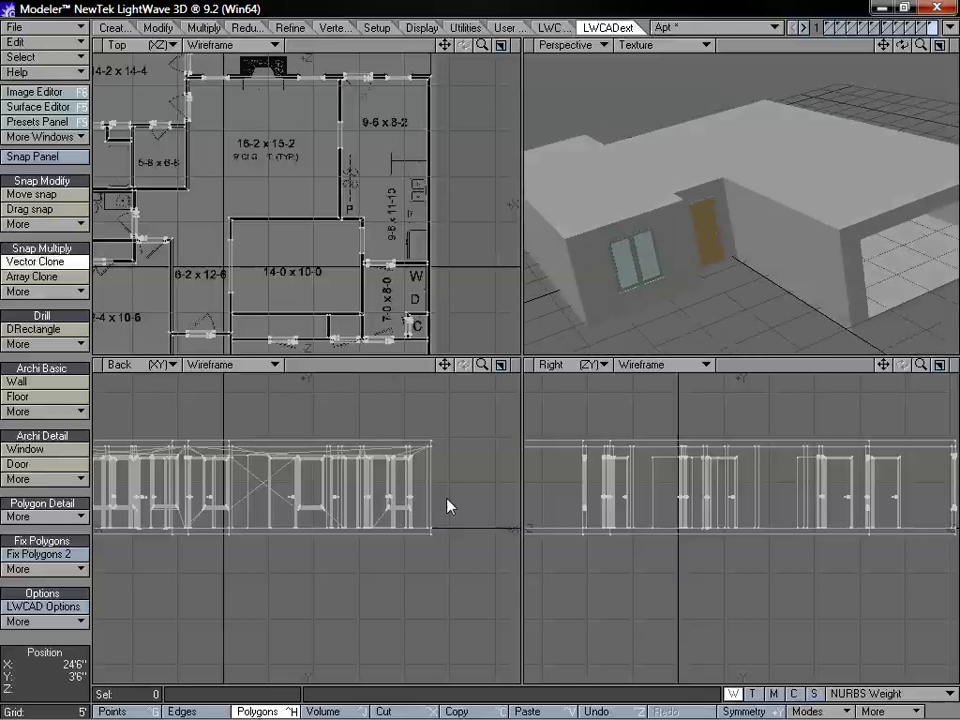
mouse_move(432, 534)
mouse_down()
mouse_move(450, 453)
mouse_move(430, 430)
mouse_move(433, 450)
mouse_move(435, 441)
mouse_up()
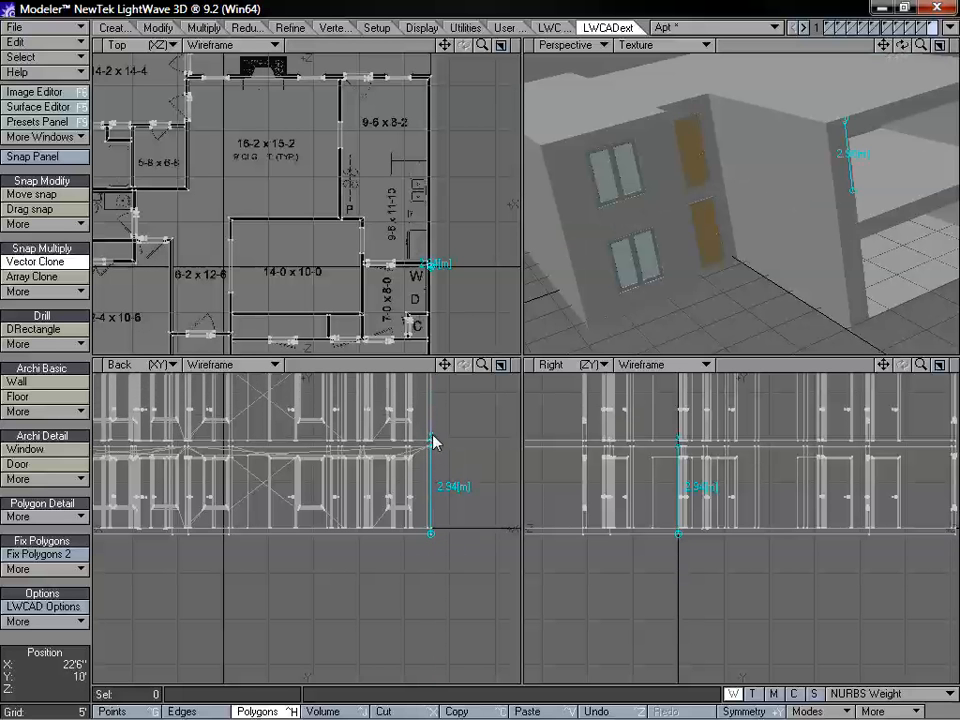
key(space)
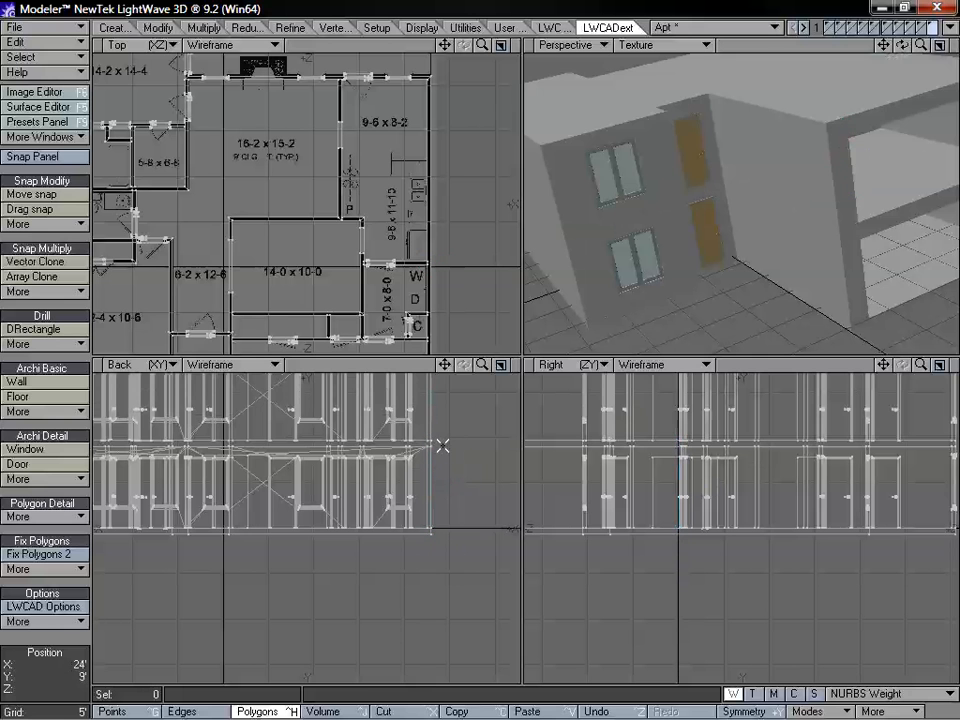
key(u)
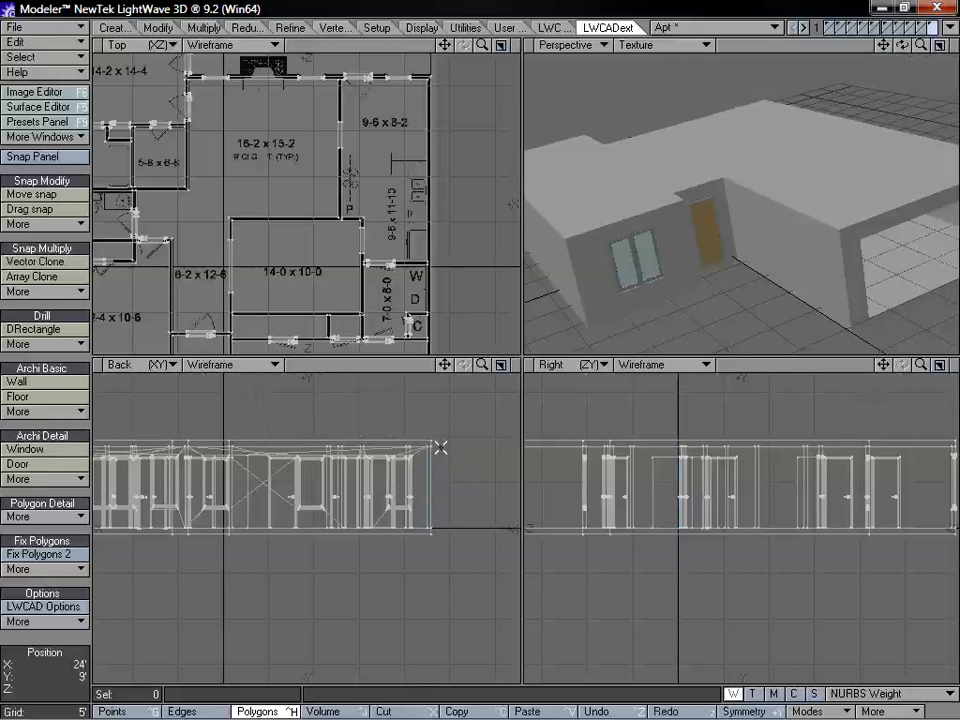
- Try the upward Vector Clone again with a slightly larger offset, view both storeys from front and back, and undo the copy
click(35, 261)
mouse_move(433, 535)
mouse_down()
mouse_move(443, 531)
mouse_move(443, 439)
mouse_move(435, 444)
mouse_up()
key(space)
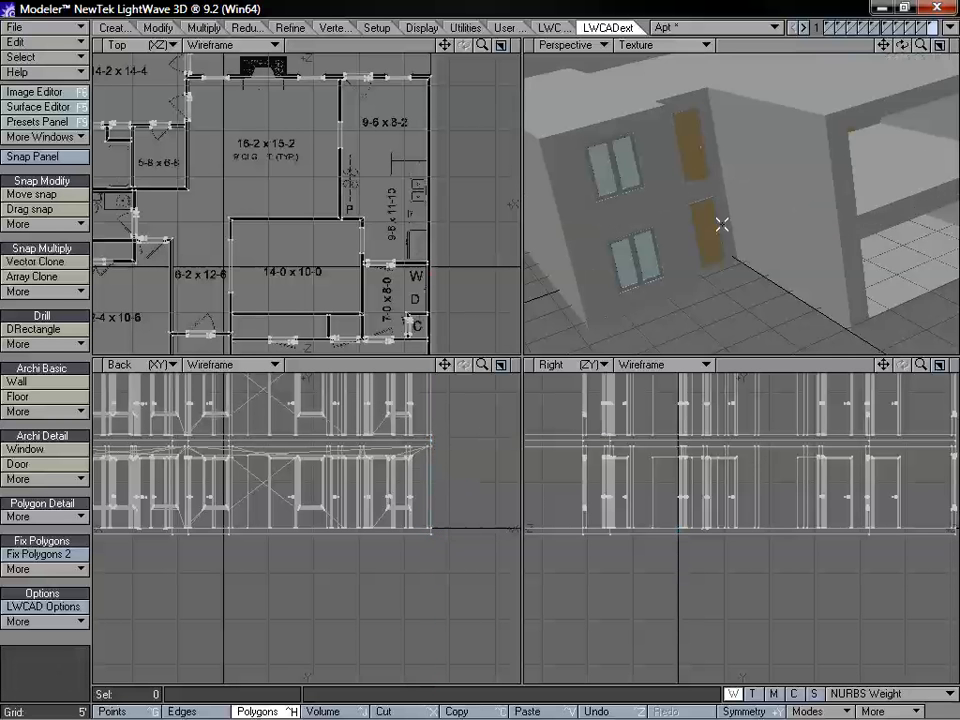
mouse_move(698, 283)
alt+mouse_down()
mouse_move(714, 253)
mouse_move(711, 278)
mouse_move(730, 262)
alt+mouse_up()
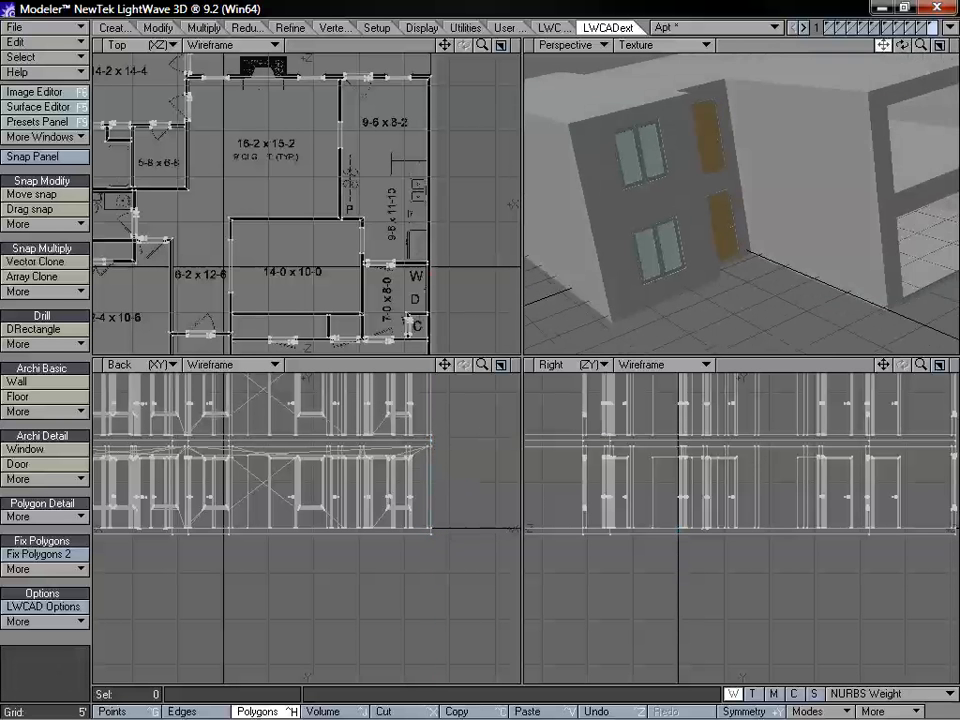
drag(883, 45, 884, 128)
drag(921, 45, 880, 46)
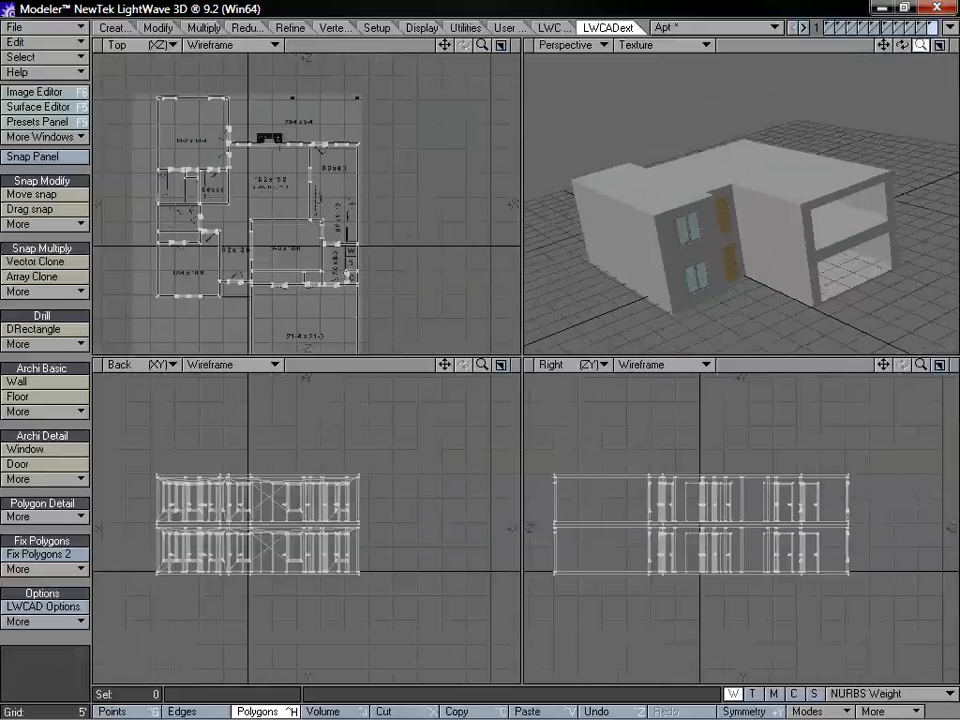
alt+drag(707, 214, 787, 182)
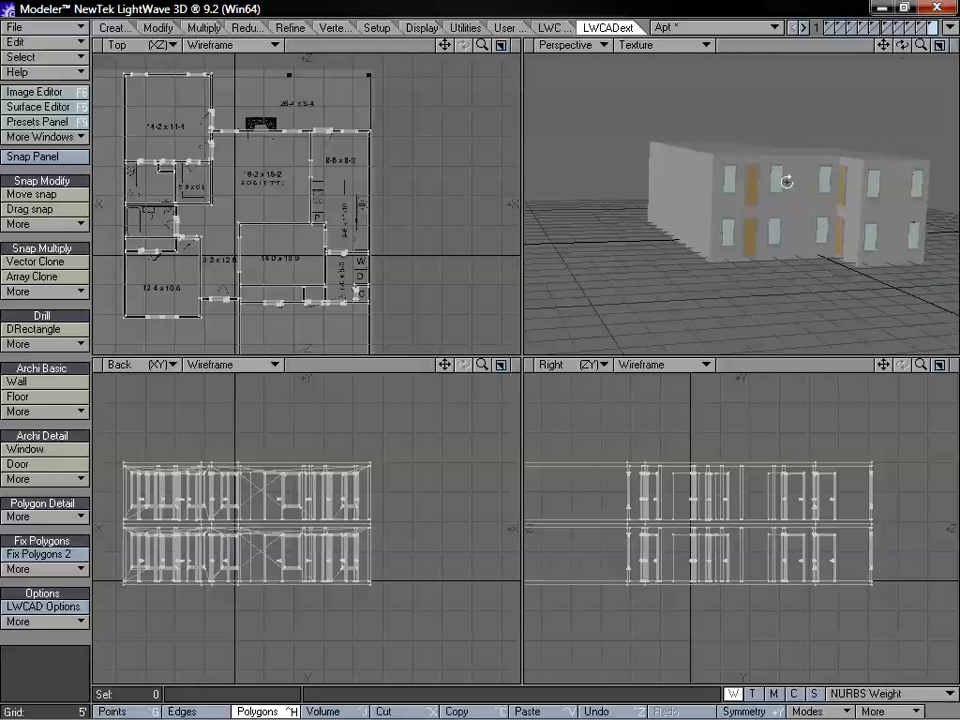
drag(883, 47, 822, 73)
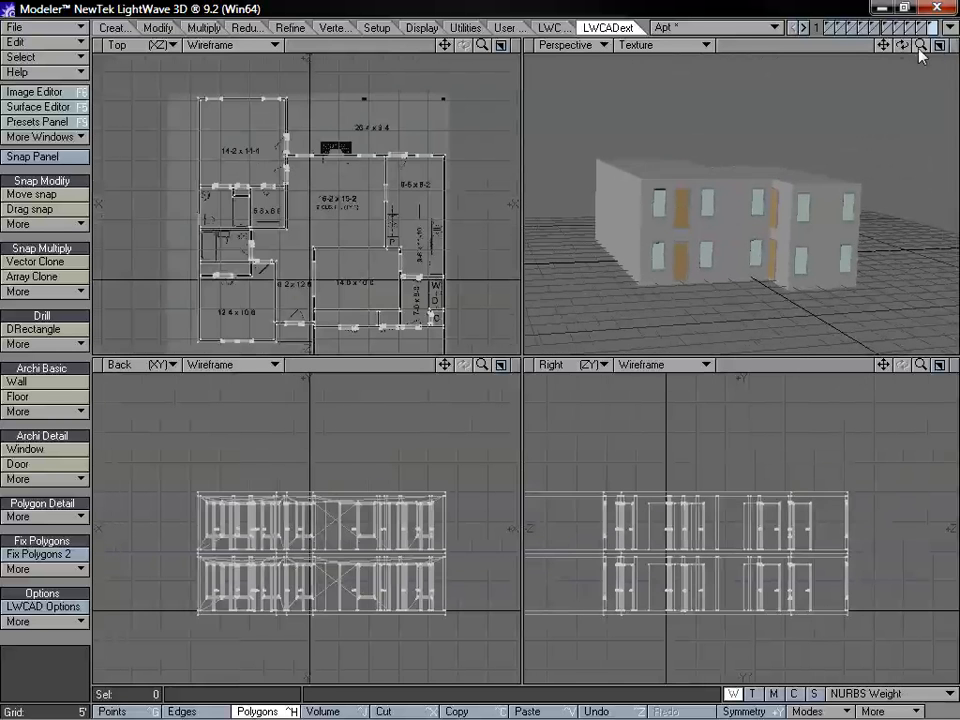
drag(920, 48, 958, 50)
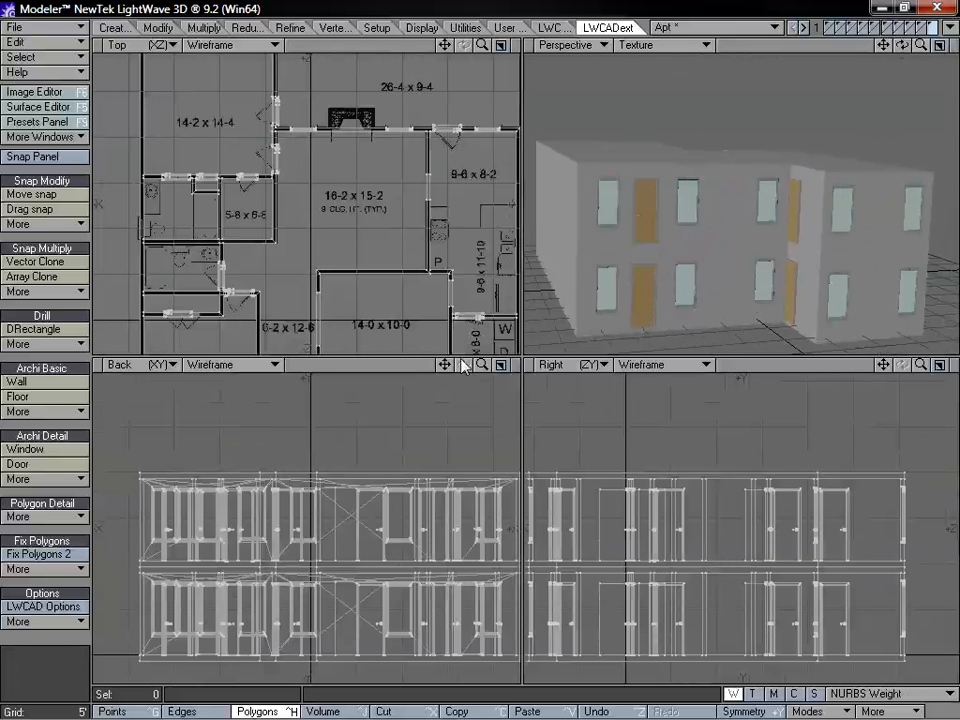
drag(445, 366, 359, 329)
key(ctrl+g)
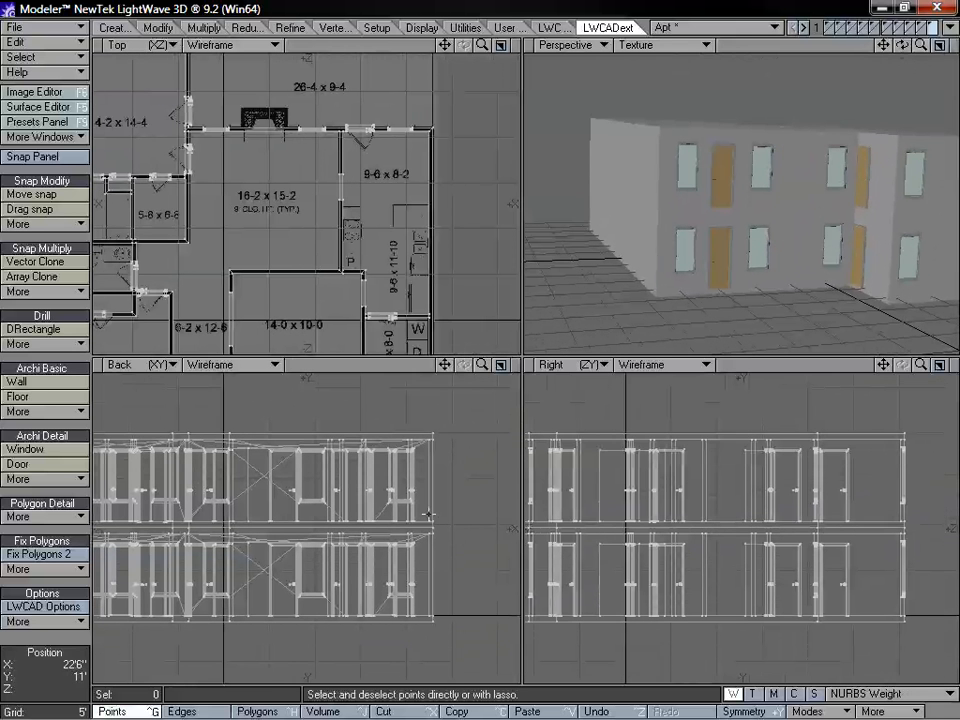
key(ctrl+z)
- Vector Clone the apartment straight up with a Y offset of 10'3.748" and a count of 8
click(32, 261)
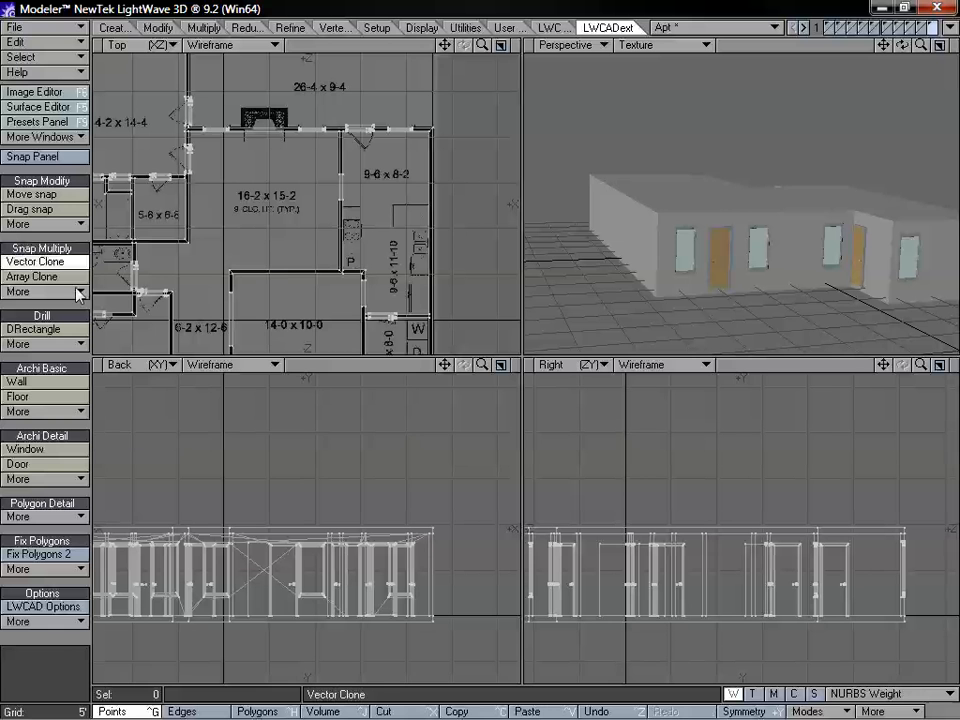
click(434, 527)
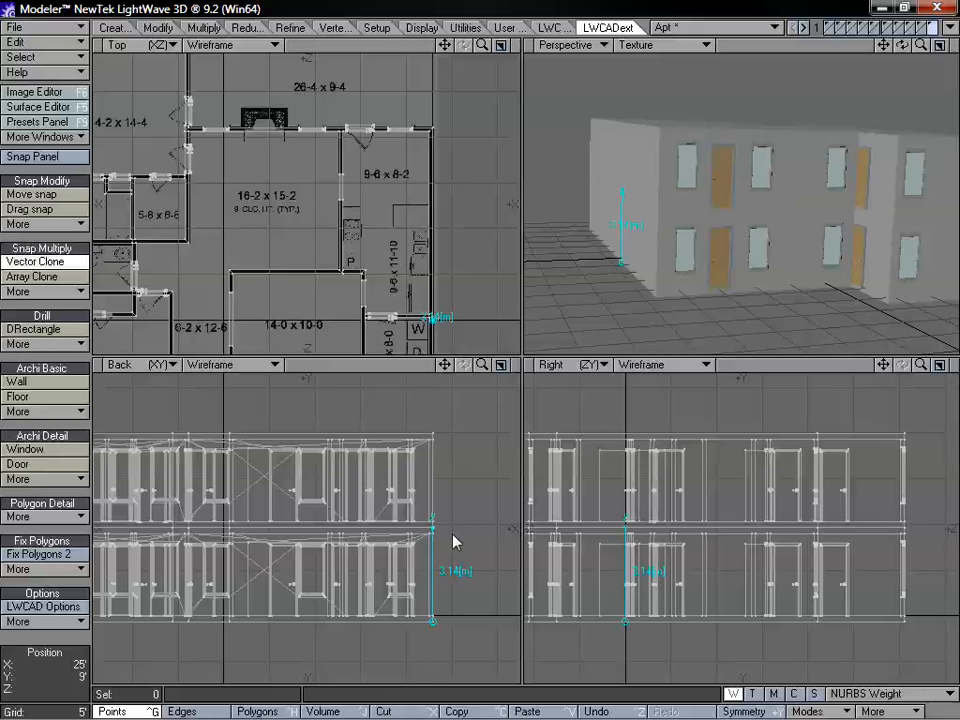
key(n)
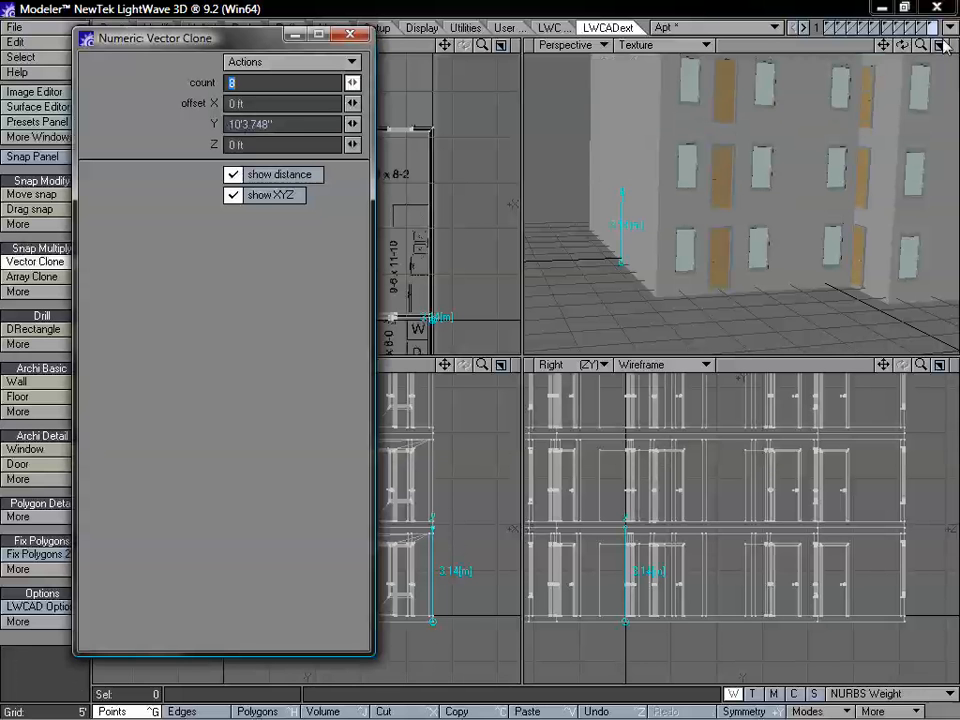
- Examine the stacked apartment tower's facades, roof and base from several sides, and close the clone's numeric settings
drag(920, 47, 877, 85)
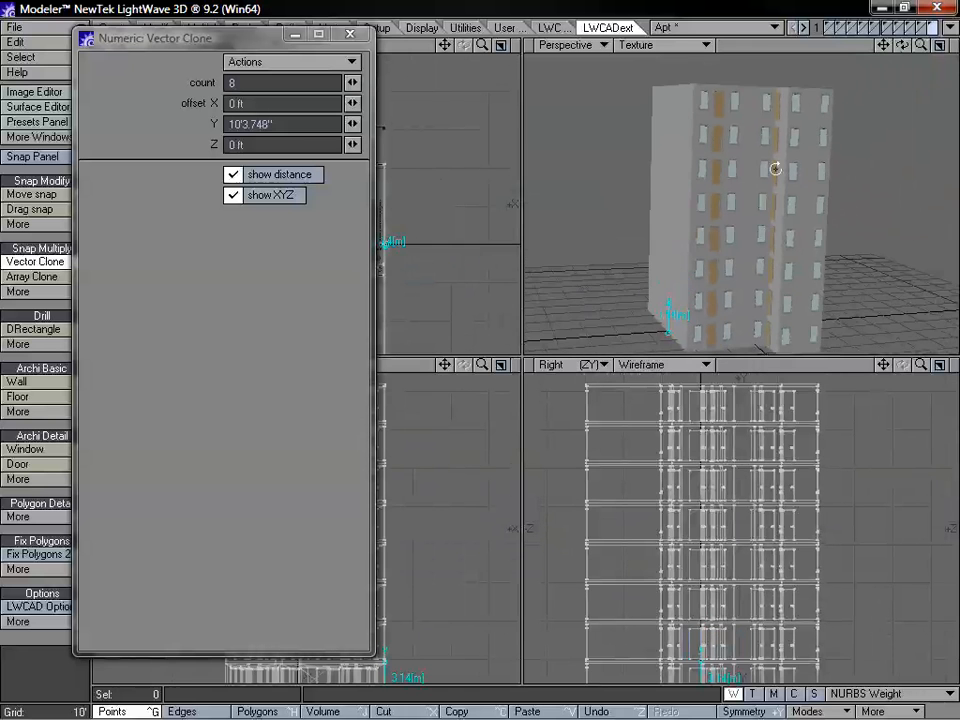
drag(775, 169, 851, 170)
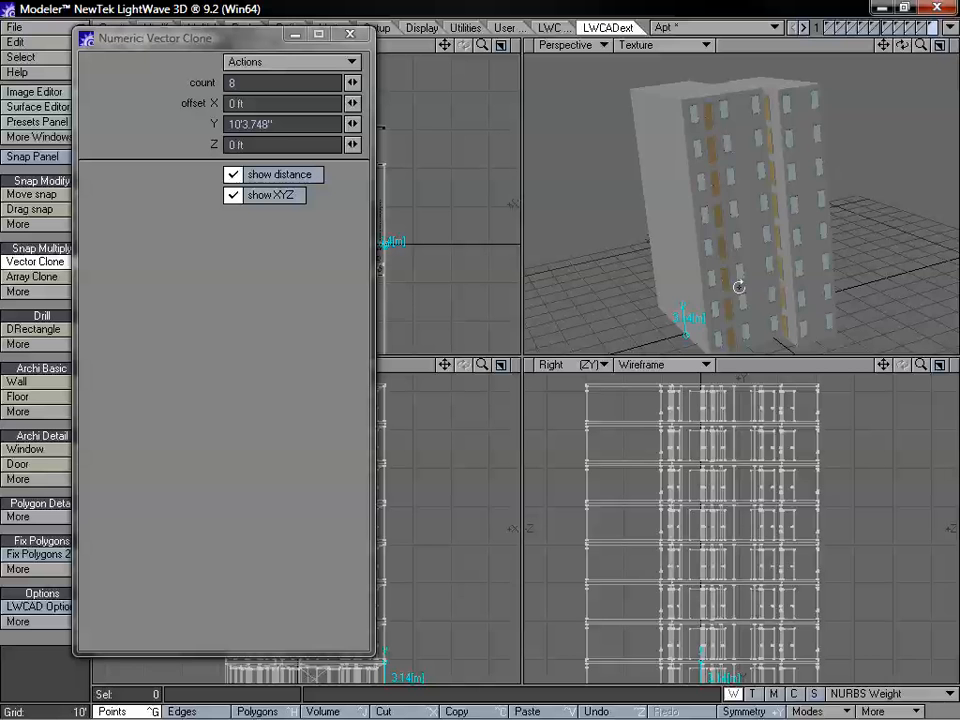
alt+drag(738, 287, 790, 155)
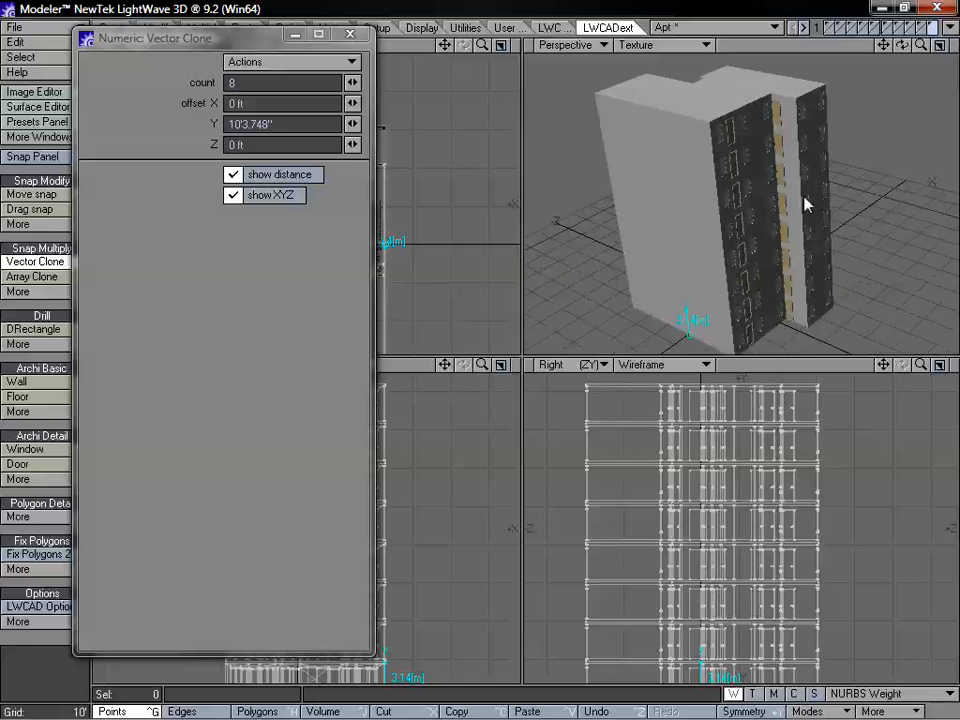
alt+drag(797, 193, 742, 203)
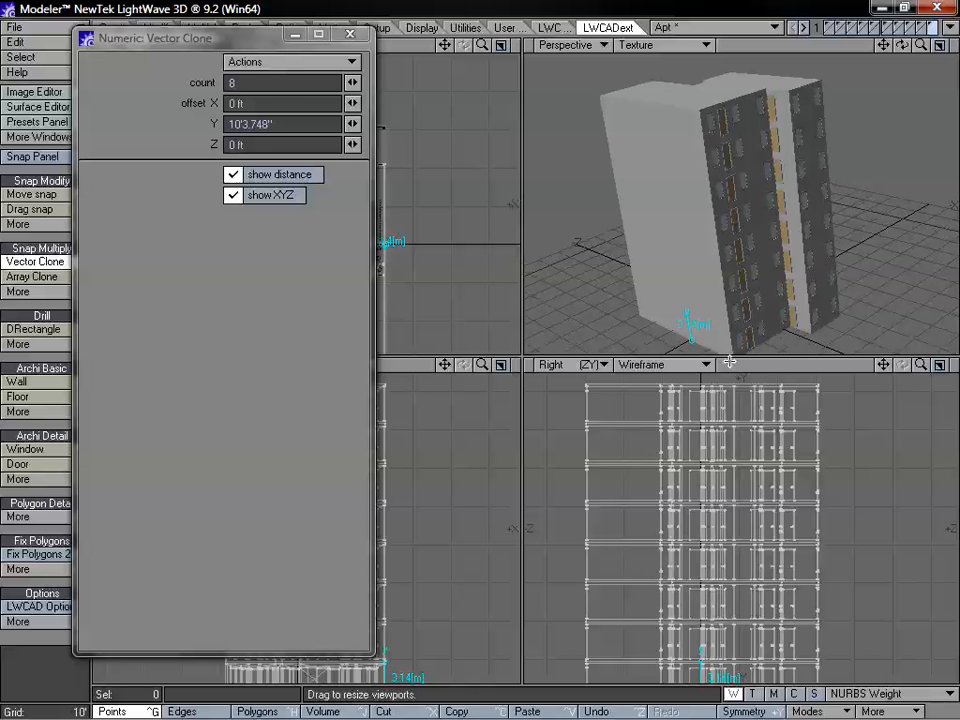
alt+drag(770, 225, 791, 224)
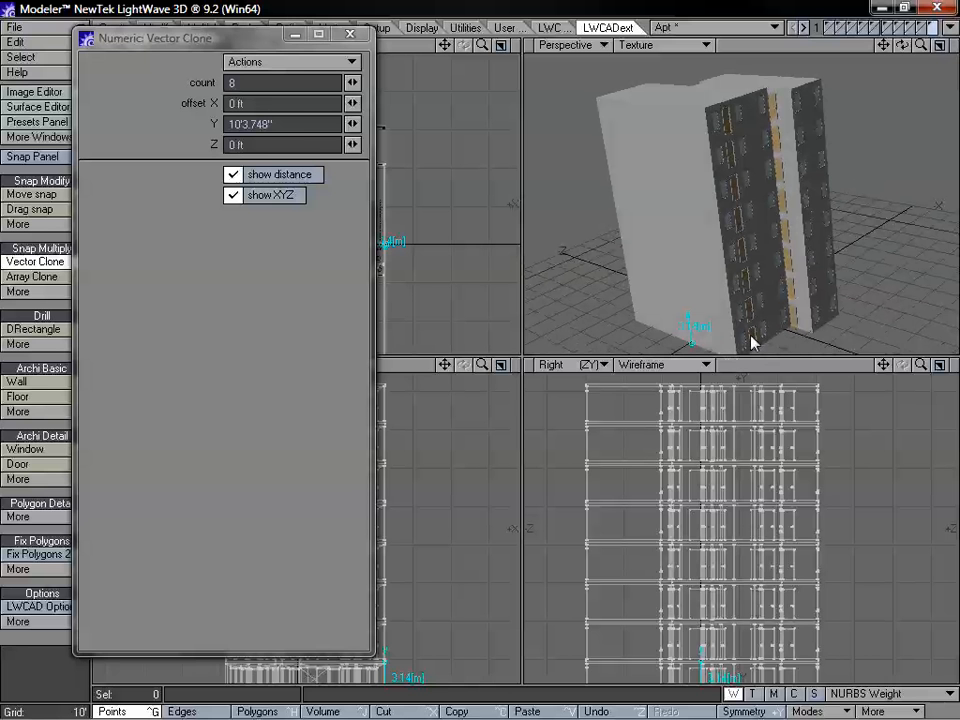
alt+drag(720, 289, 783, 347)
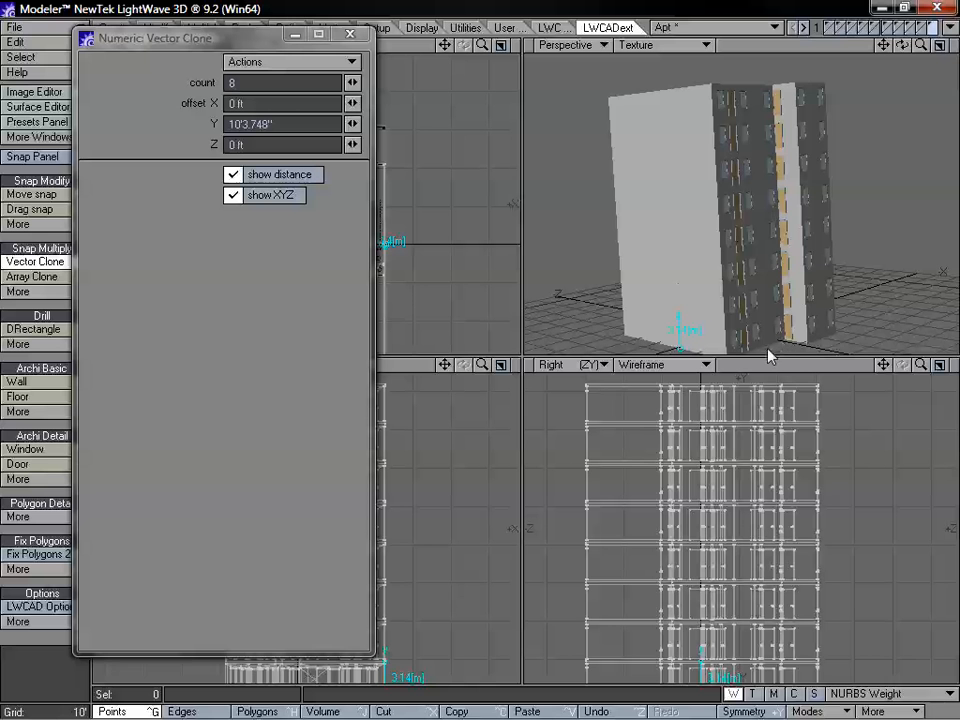
mouse_move(825, 234)
alt+mouse_down()
mouse_move(722, 266)
mouse_move(669, 257)
mouse_move(686, 268)
mouse_move(780, 293)
mouse_move(793, 281)
mouse_move(500, 131)
alt+mouse_up()
click(350, 34)
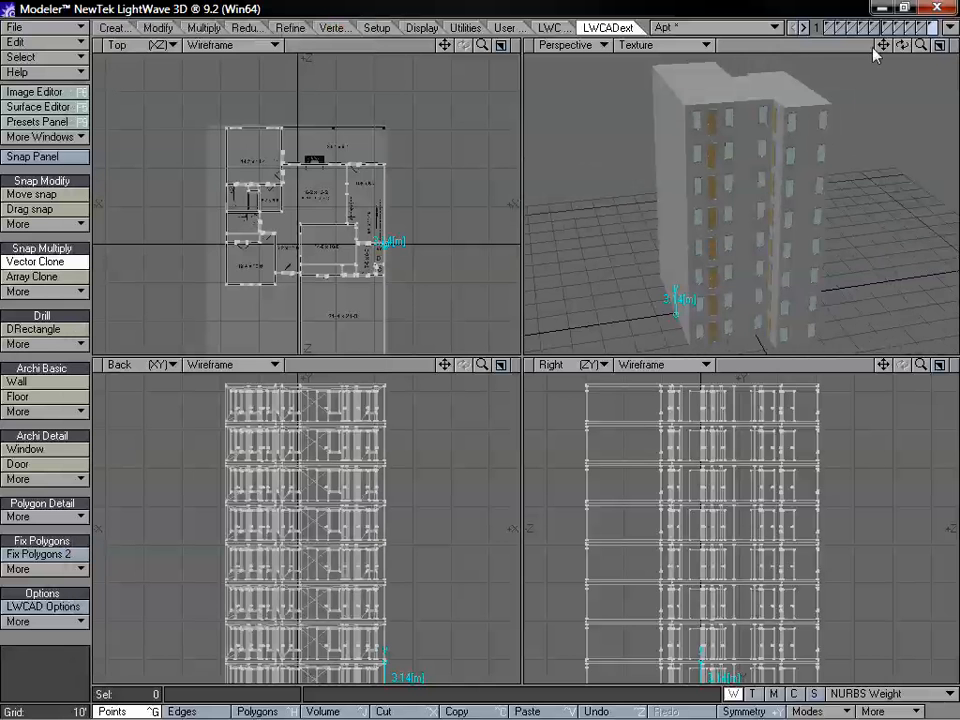
- View the inside of an apartment within the tower up close, and look at the whole tower from above
drag(920, 45, 949, 45)
mouse_move(822, 120)
alt+mouse_down()
mouse_move(827, 101)
mouse_move(828, 119)
alt+mouse_up()
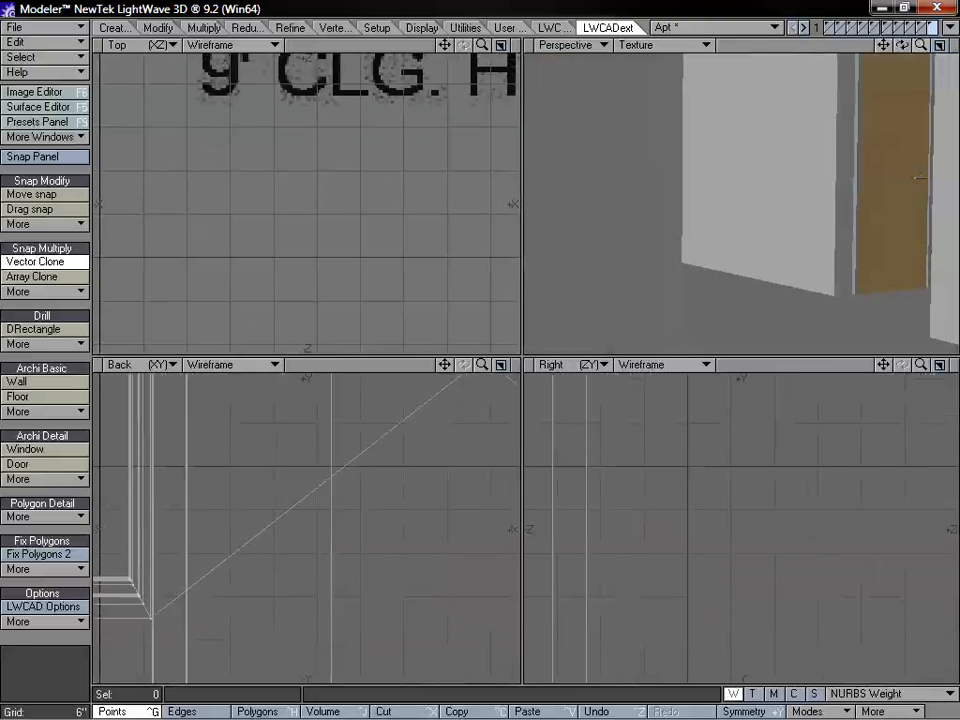
drag(922, 46, 890, 46)
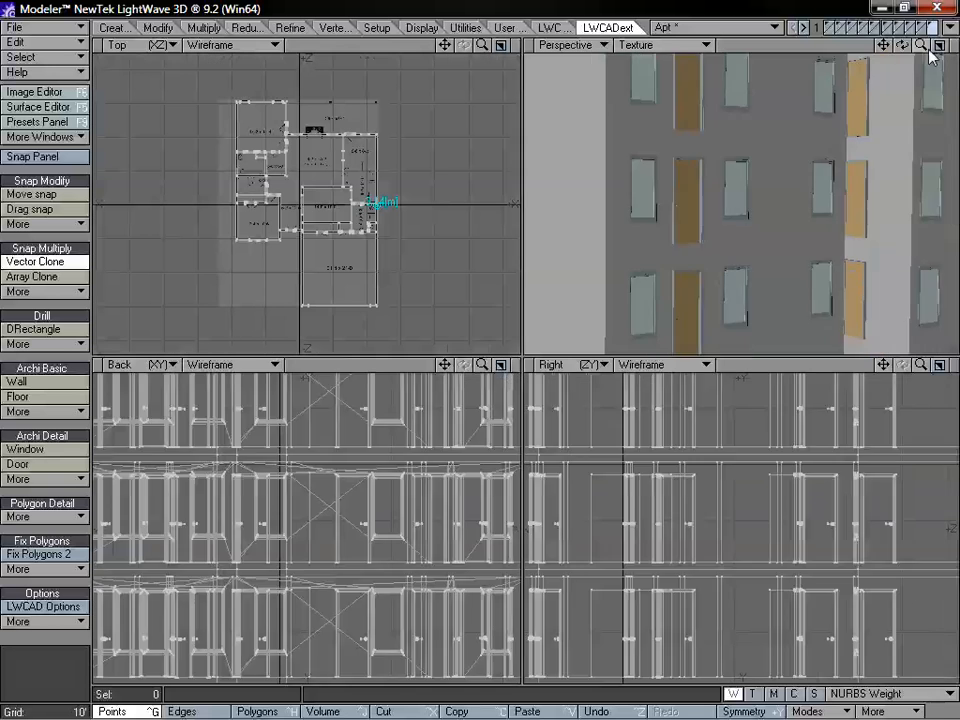
key(a)
alt+drag(842, 135, 822, 222)
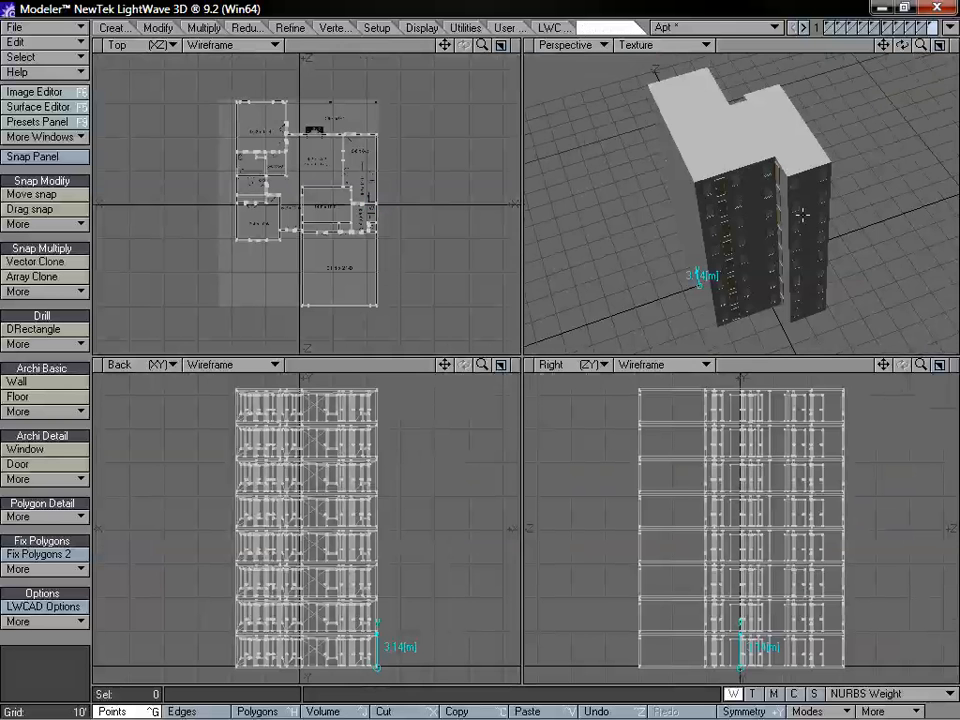
- Delete the whole cloned apartment tower from its layer and display only the doors on the first layer
alt+drag(771, 221, 773, 160)
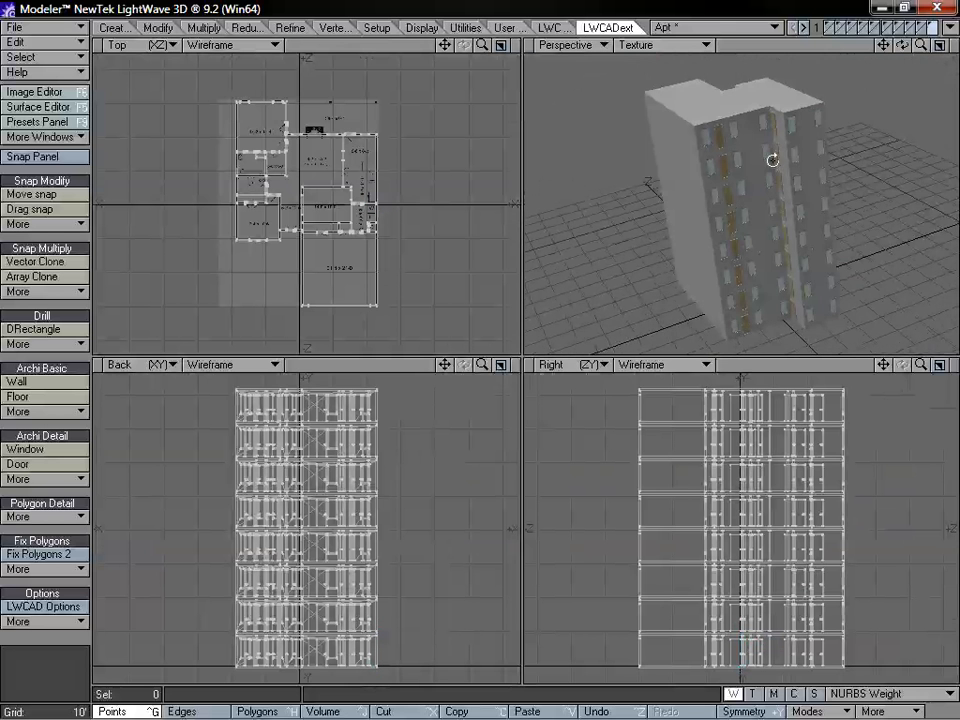
key(Delete)
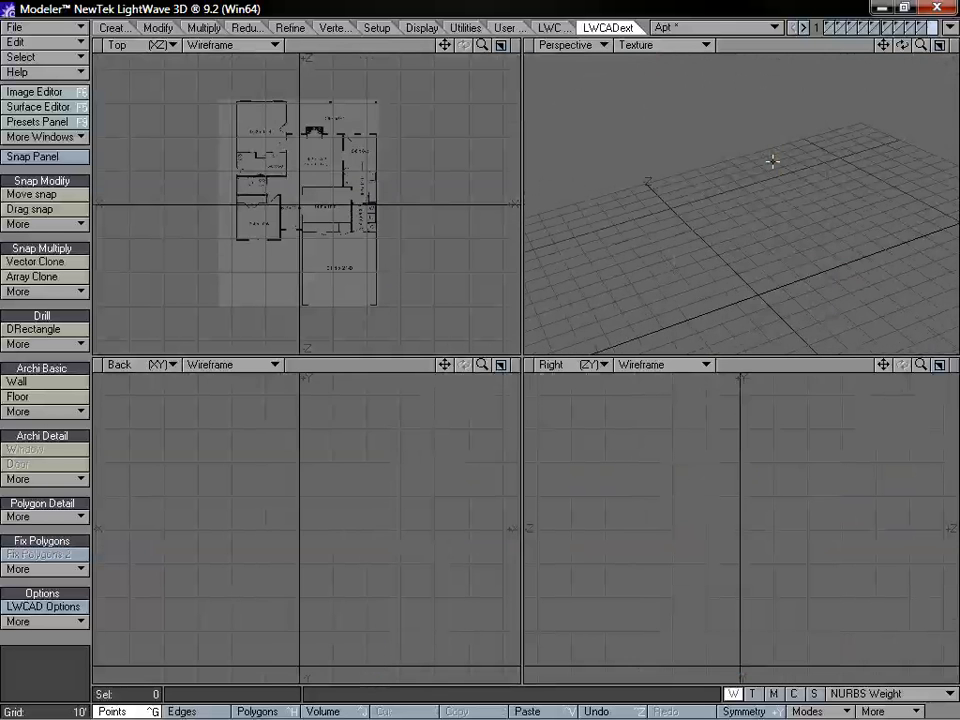
click(828, 28)
key(a)
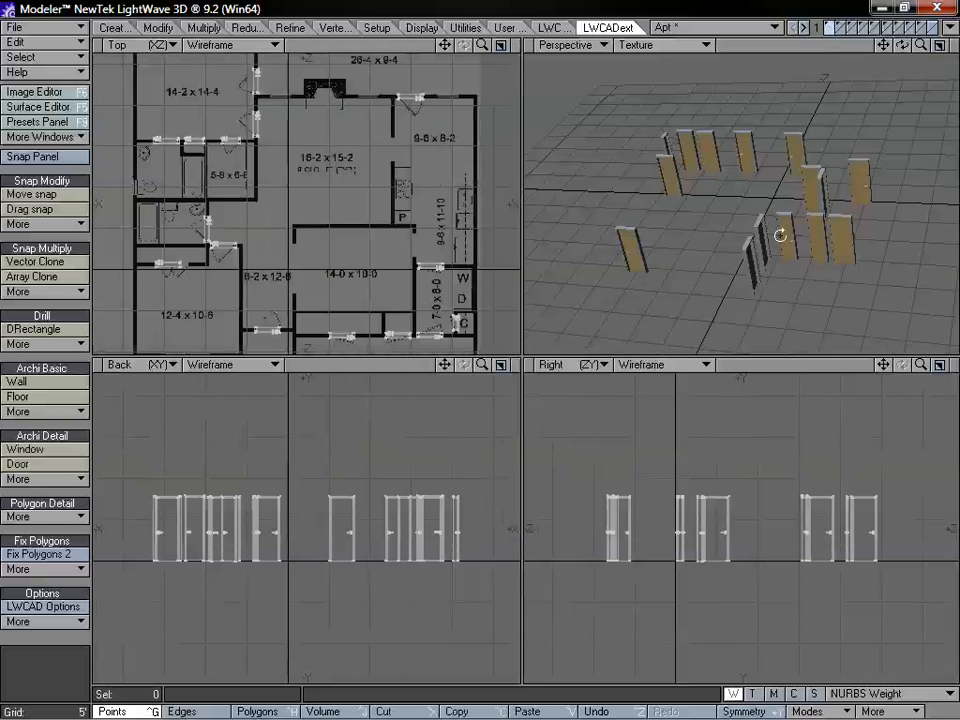
alt+drag(788, 211, 772, 226)
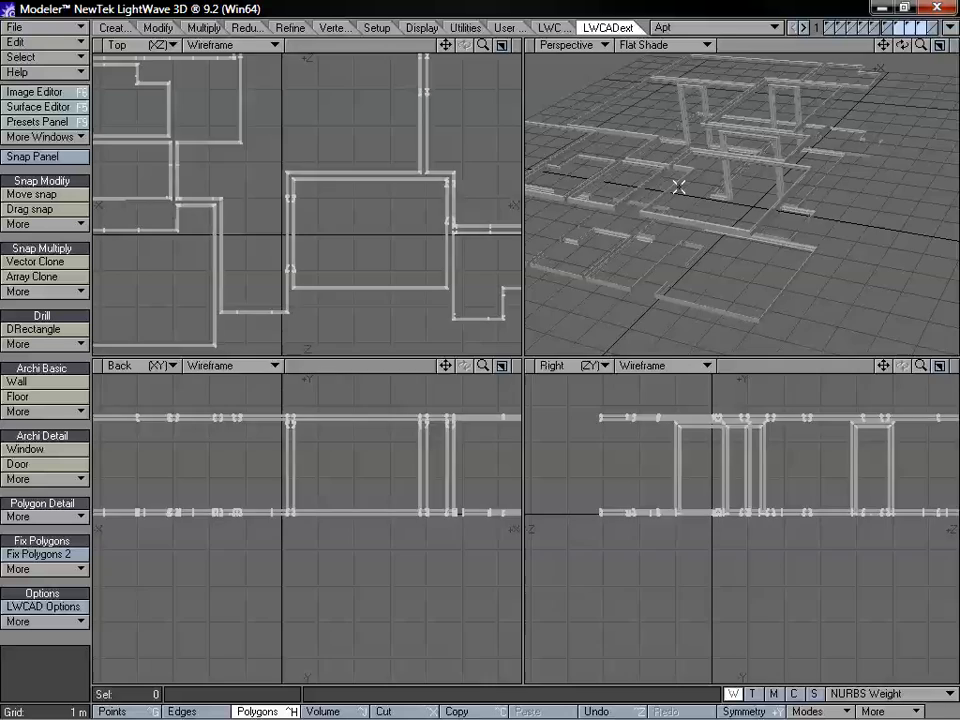
- Enlarge the perspective view to full size and examine the baseboards, crown mouldings and opening trim up close and from above
key(KP_0)
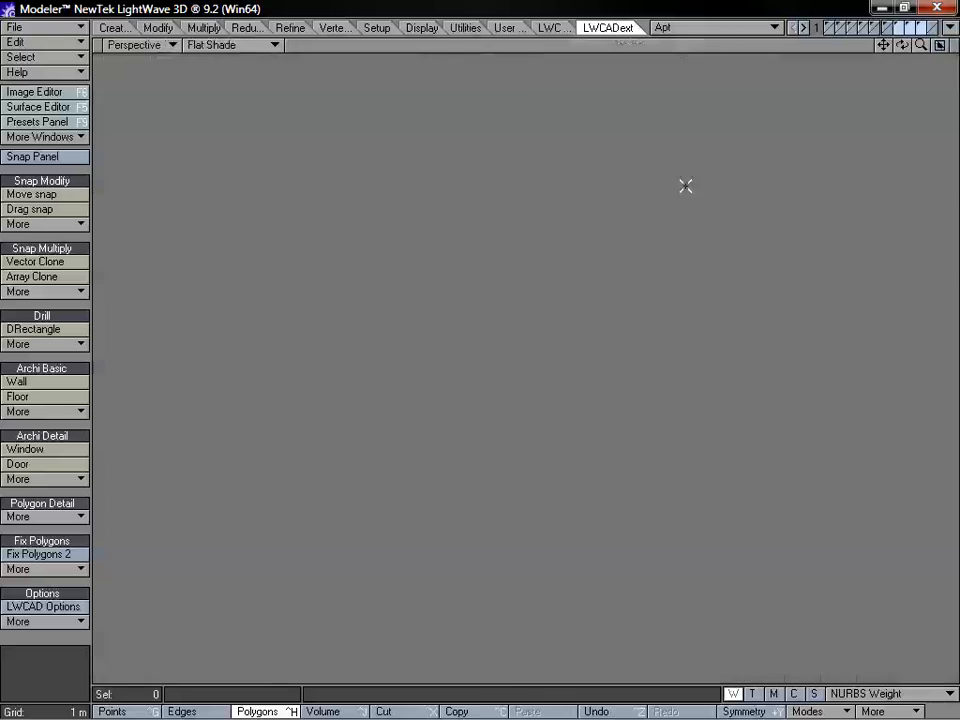
drag(922, 46, 942, 46)
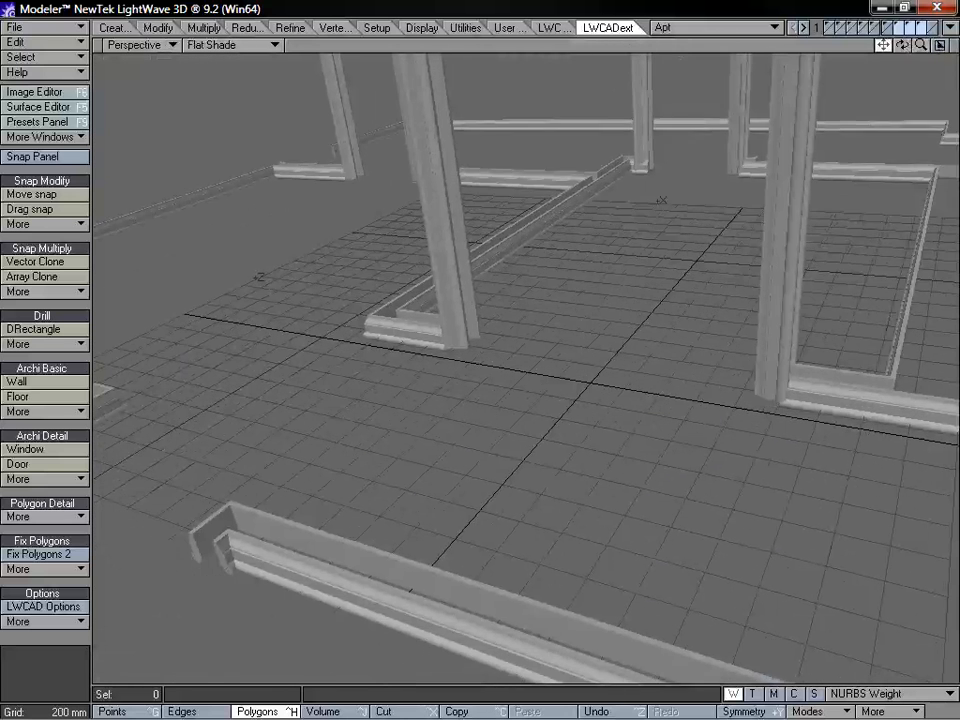
drag(884, 46, 884, 140)
alt+drag(538, 396, 487, 512)
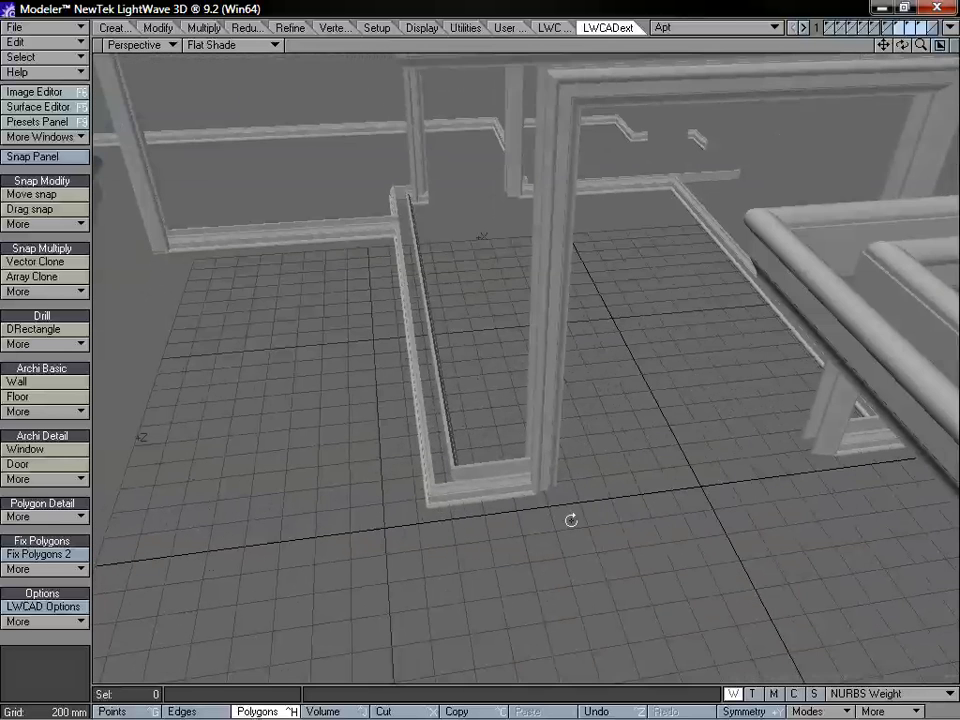
alt+drag(571, 520, 554, 498)
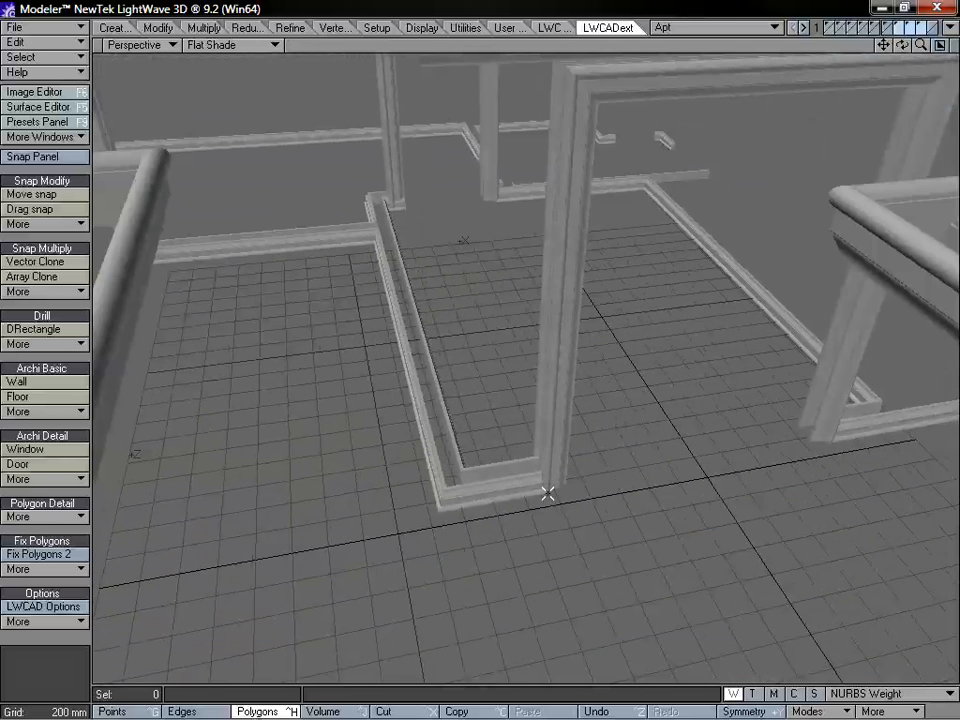
alt+drag(582, 381, 599, 352)
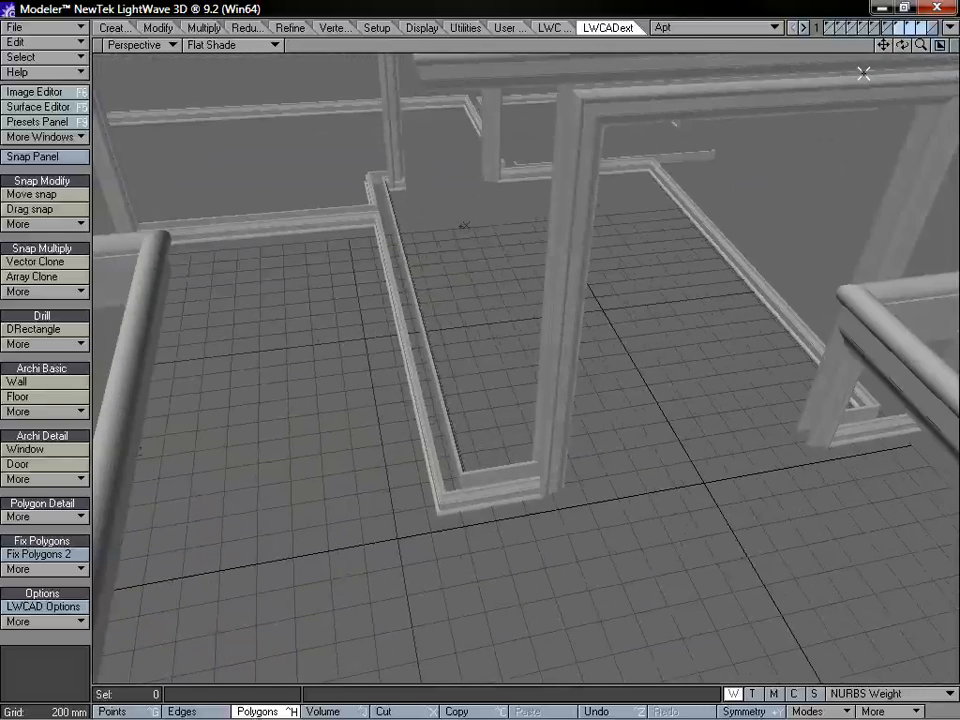
drag(920, 47, 880, 47)
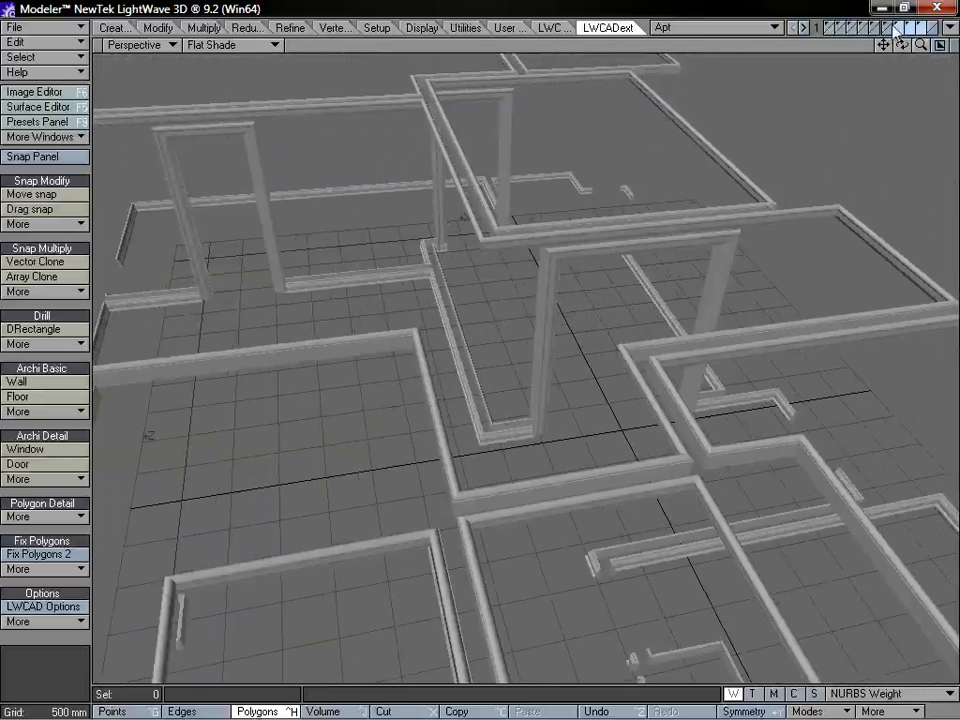
mouse_move(656, 348)
alt+mouse_down()
mouse_move(675, 338)
mouse_move(670, 347)
alt+mouse_up()
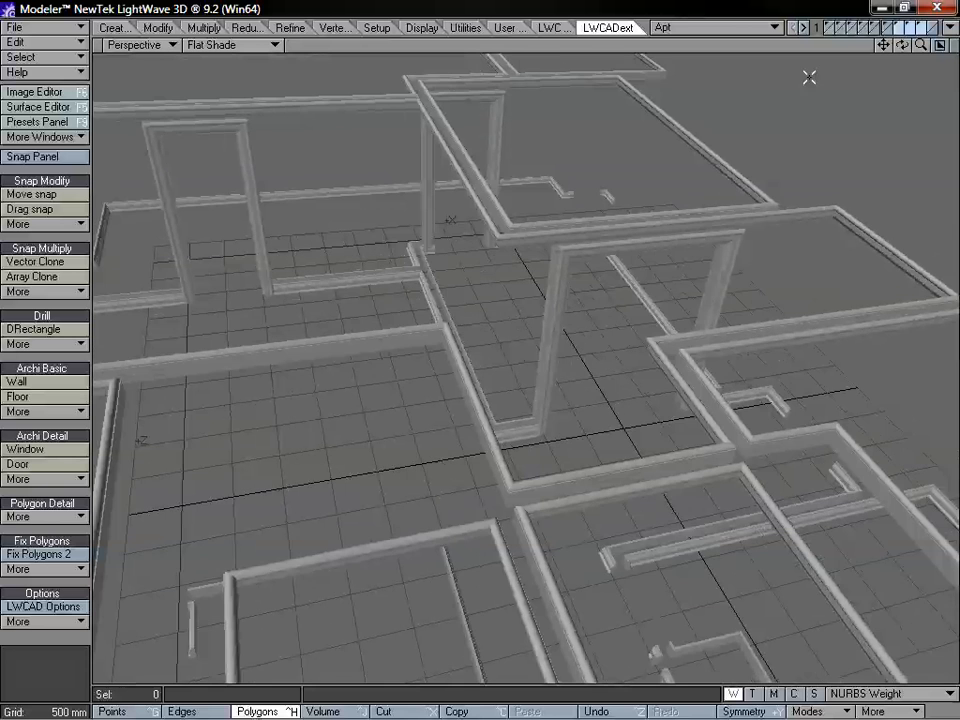
- Show the door, wall and window layers together with the trim layers so the apartment appears assembled
click(829, 29)
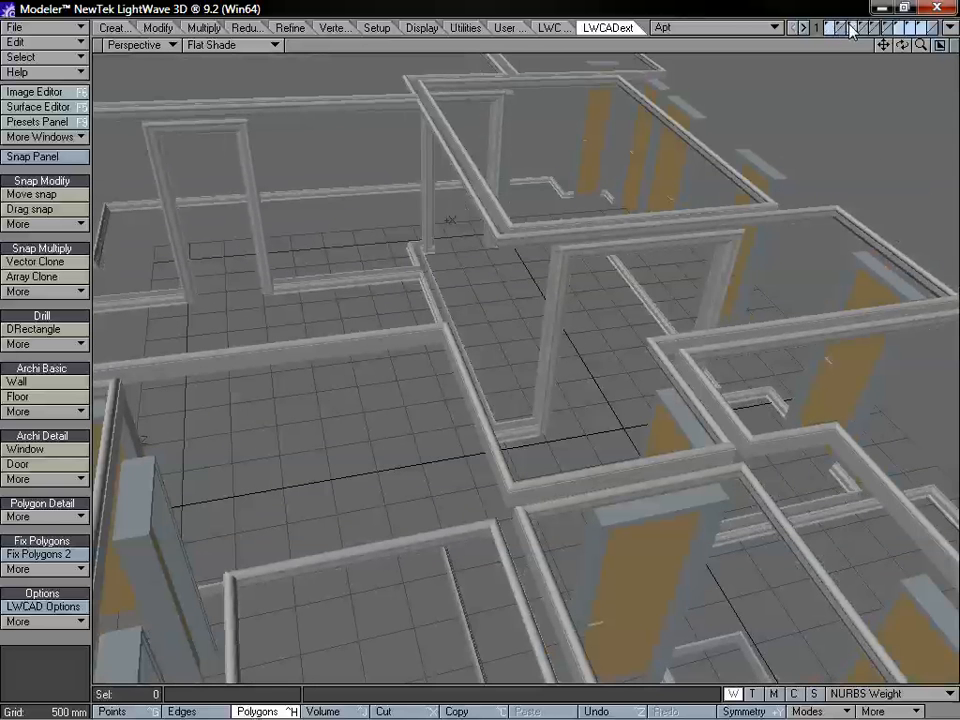
click(862, 29)
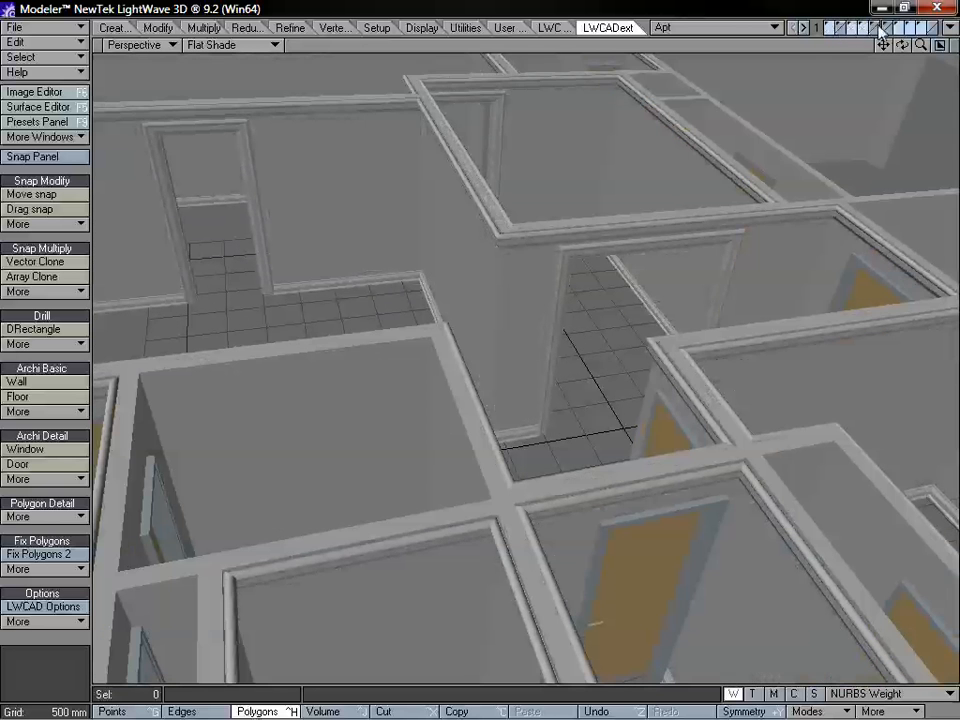
shift+click(879, 28)
shift+click(879, 28)
shift+click(879, 28)
shift+click(887, 27)
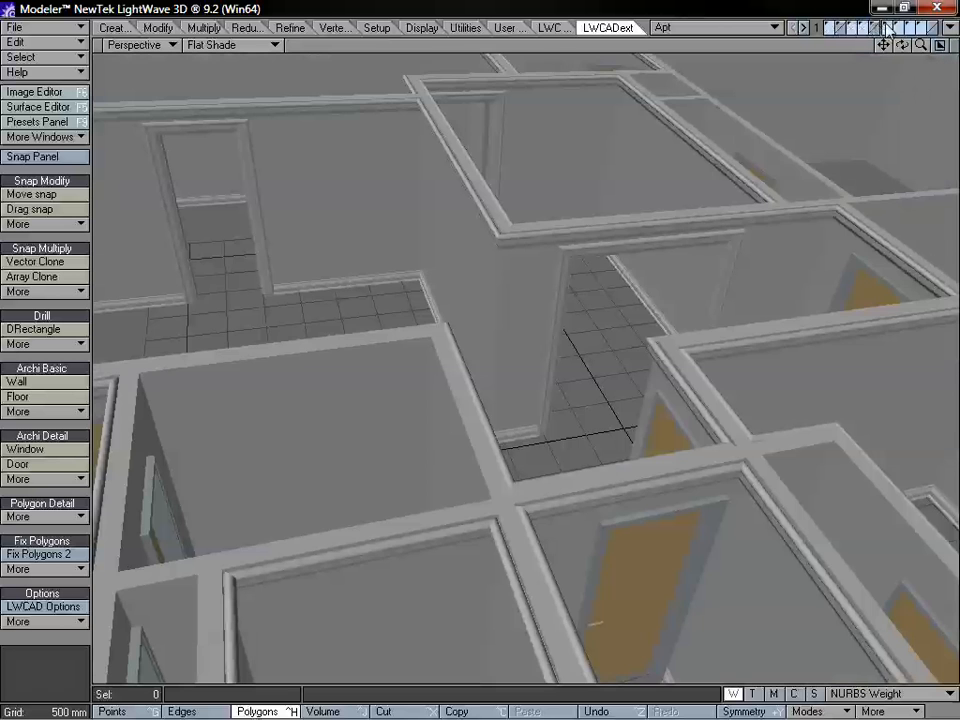
drag(921, 52, 855, 52)
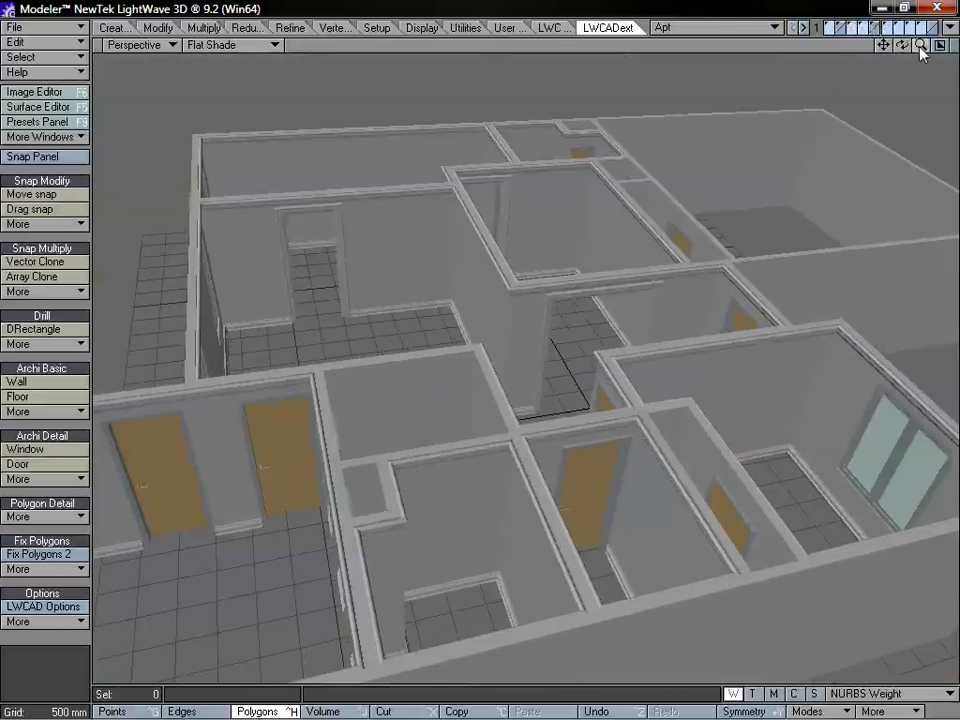
- Examine the assembled apartment from several sides and heights, covering its rooms, doors, windows and trim
alt+drag(556, 370, 600, 396)
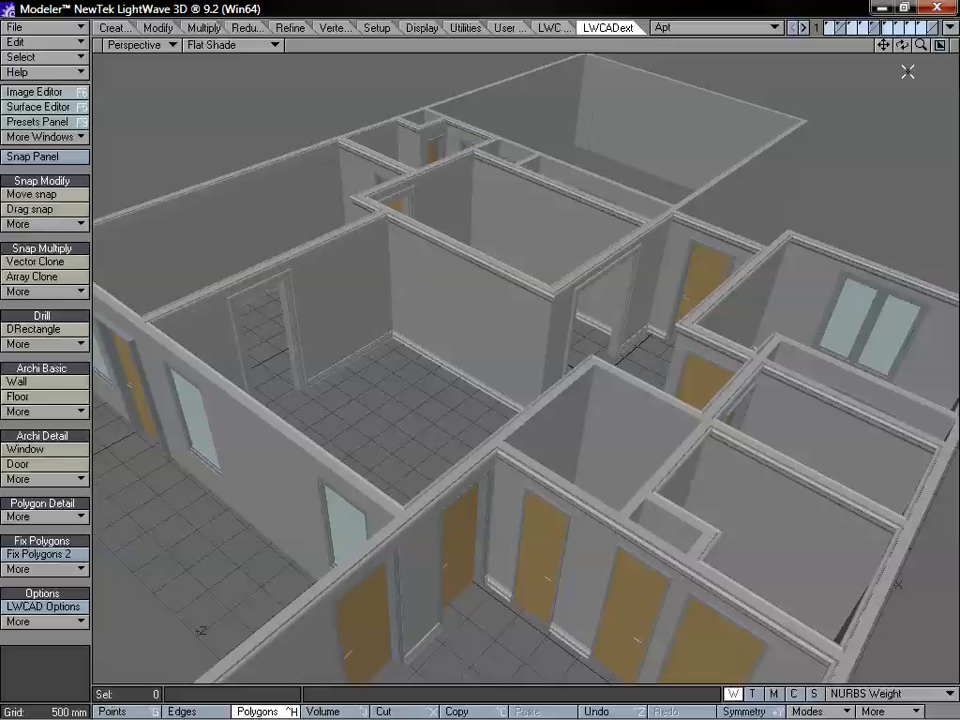
mouse_move(921, 45)
mouse_down()
mouse_move(880, 45)
mouse_move(922, 47)
mouse_up()
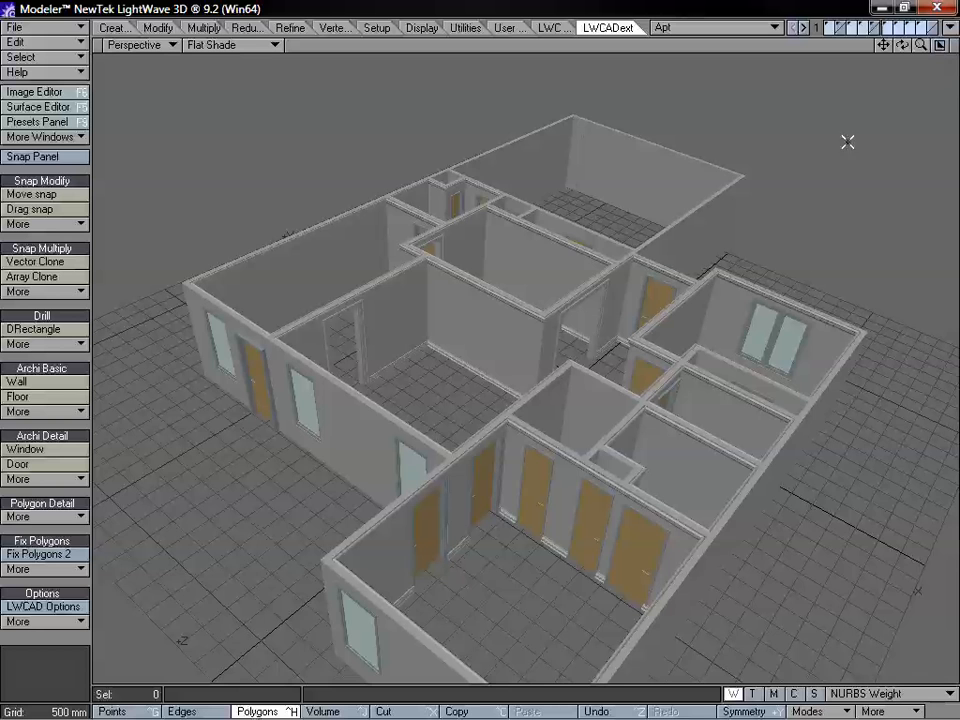
alt+drag(697, 298, 689, 268)
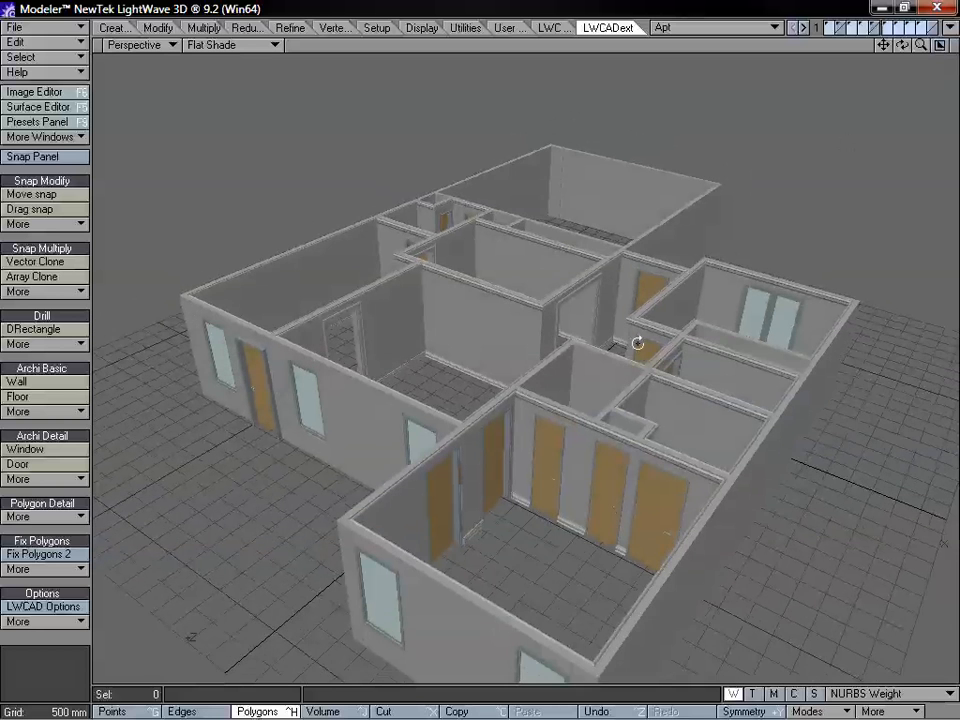
mouse_move(636, 343)
alt+mouse_down()
mouse_move(651, 343)
mouse_move(634, 337)
alt+mouse_up()
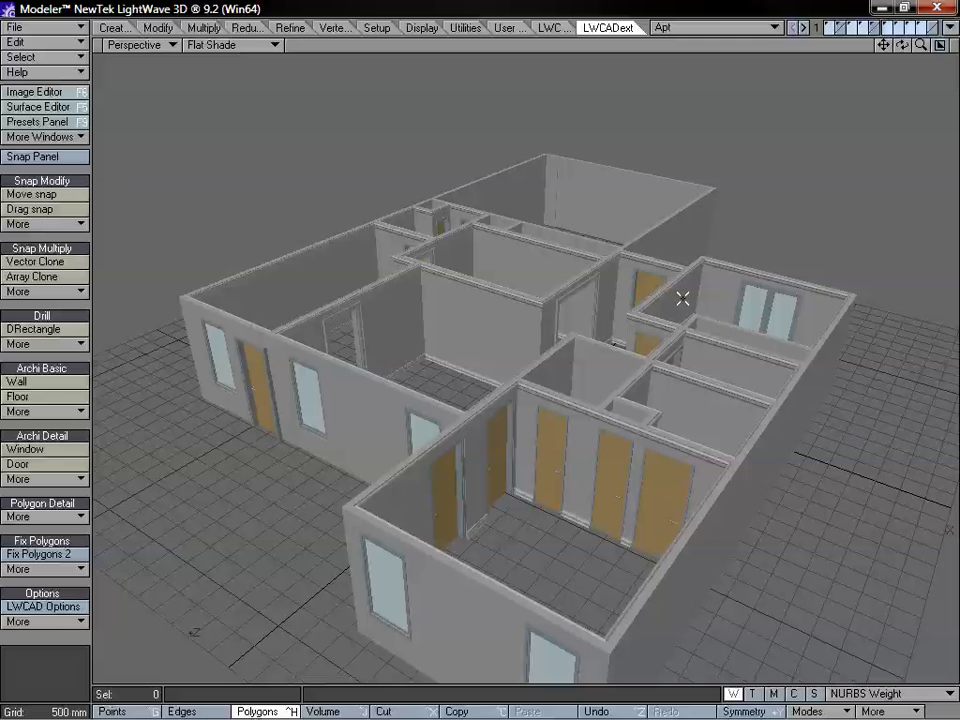
alt+drag(795, 283, 742, 387)
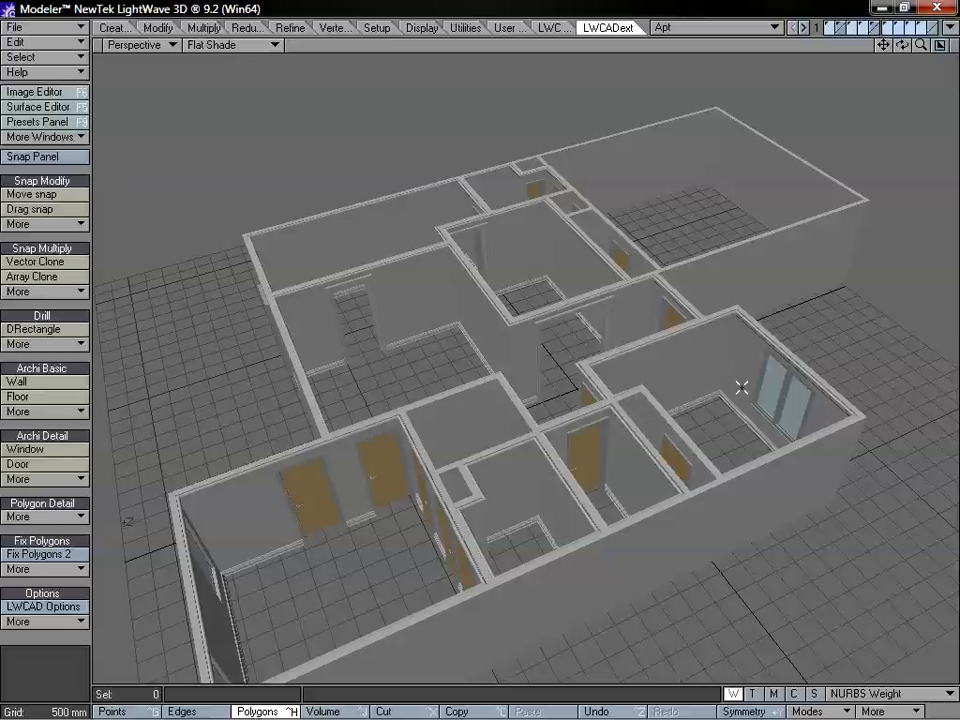
alt+drag(724, 388, 705, 377)
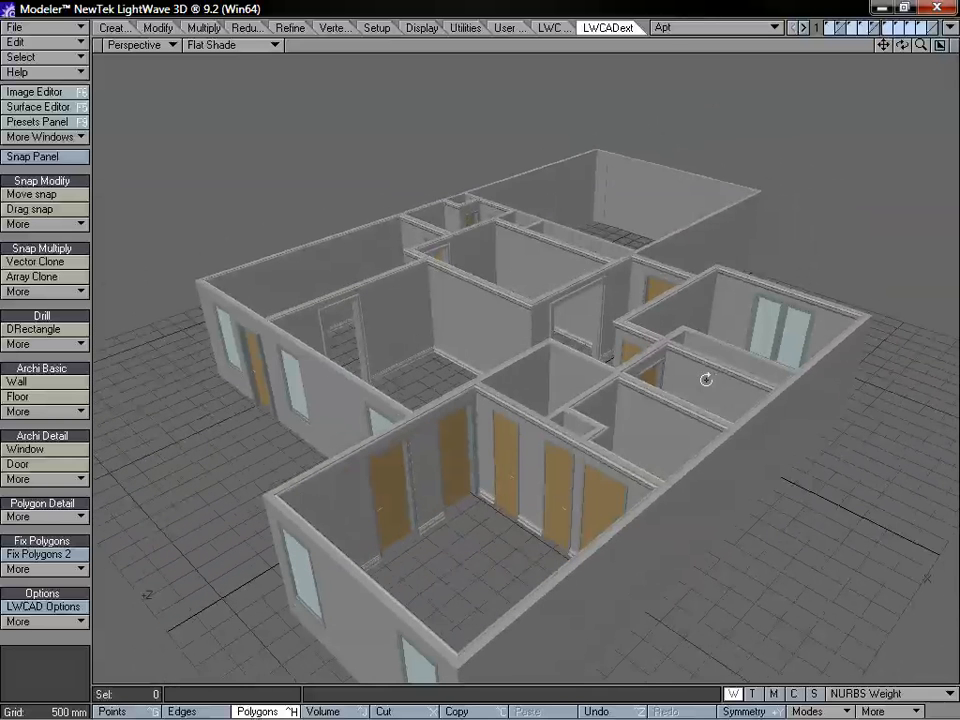
drag(922, 48, 921, 45)
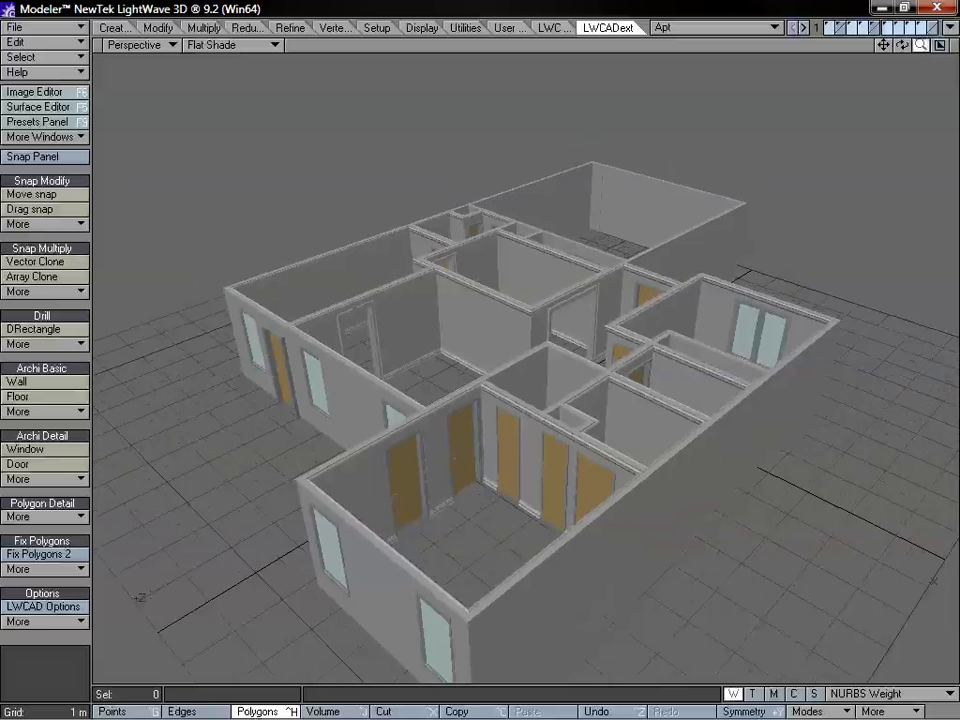
alt+drag(613, 401, 666, 394)
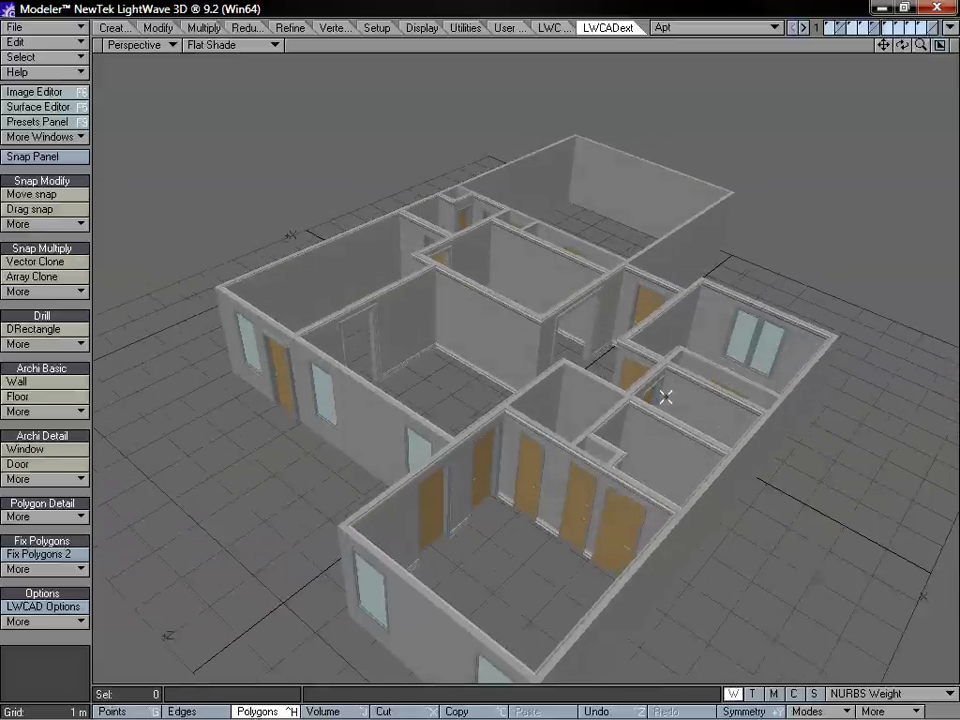